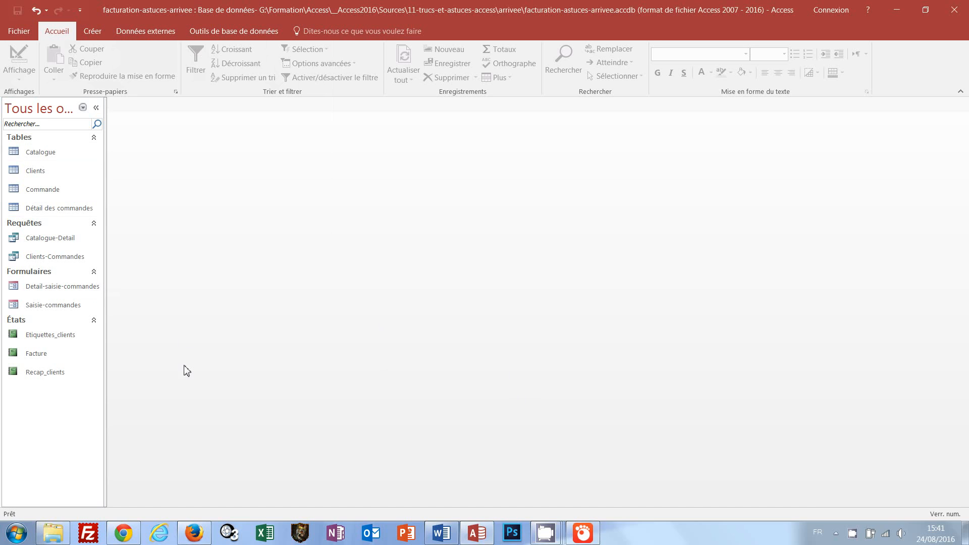
Step: Open the Clients table in Design view
left_click(35, 171)
double_click(35, 172)
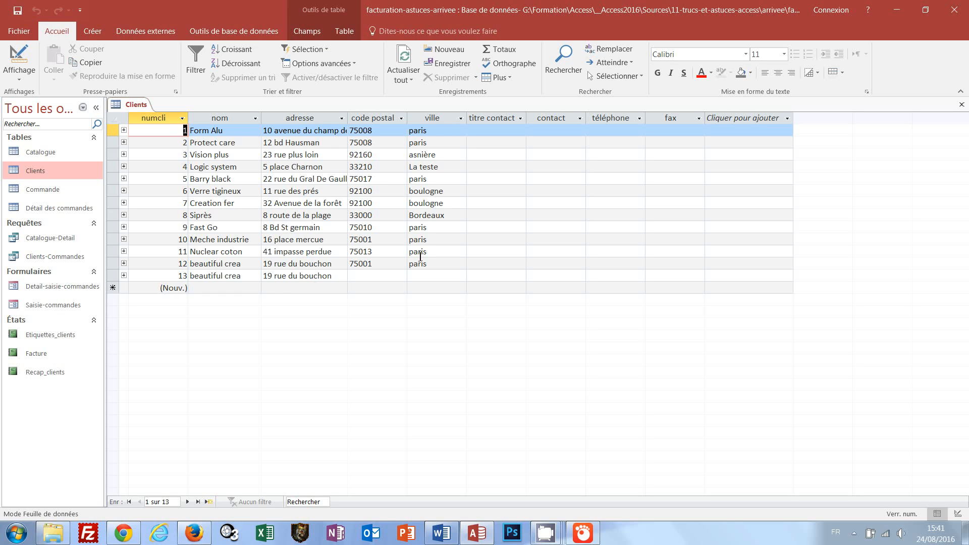
left_click(20, 78)
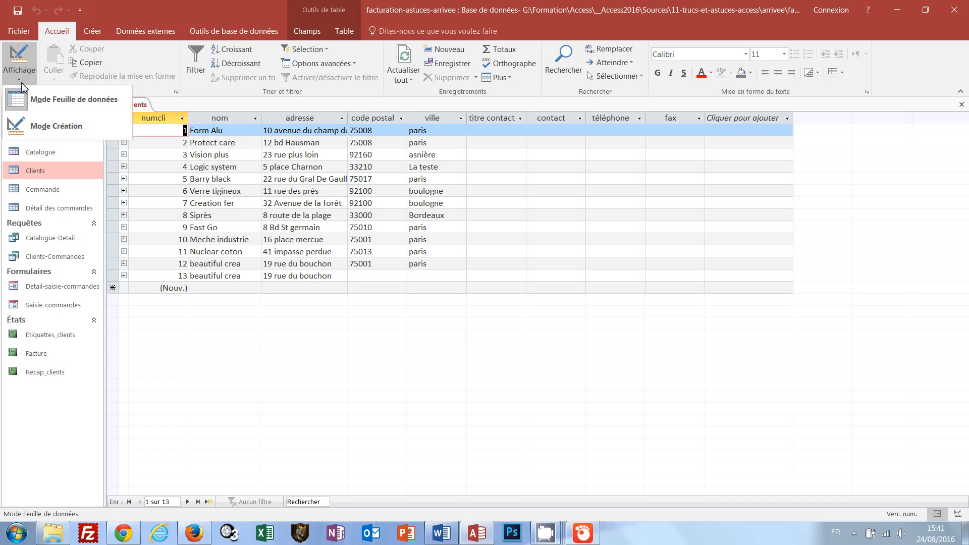
left_click(45, 126)
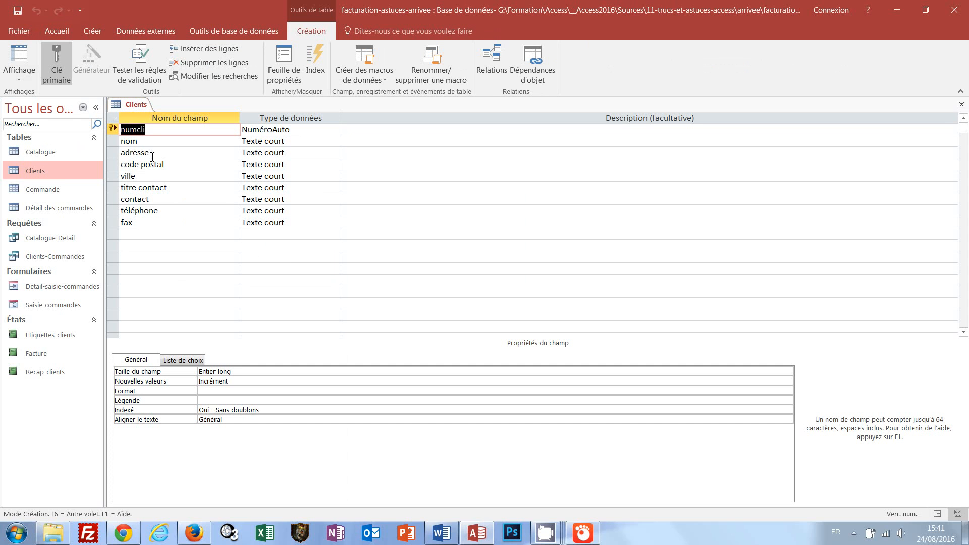
Step: Set the Format property of the nom and ville fields to ">" and return to Datasheet view
left_click(144, 144)
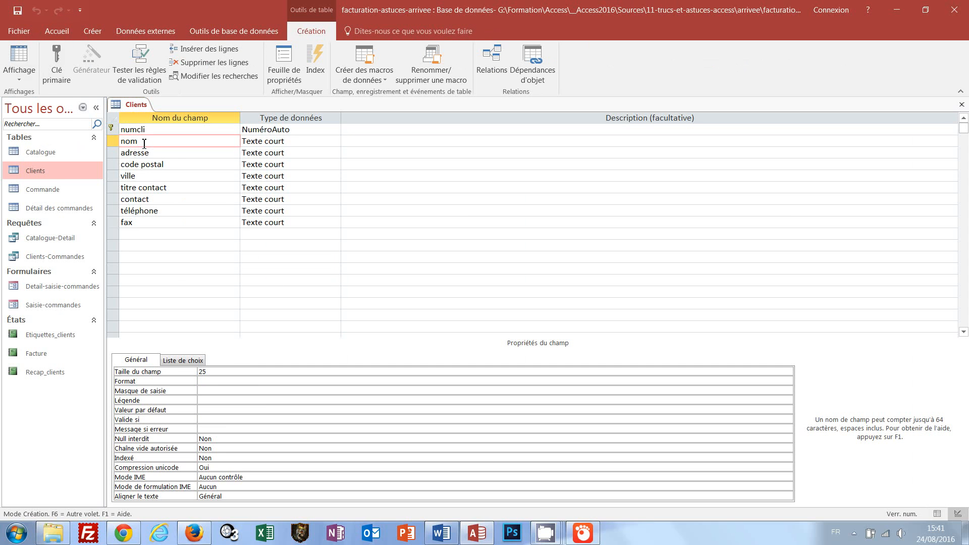
left_click(212, 382)
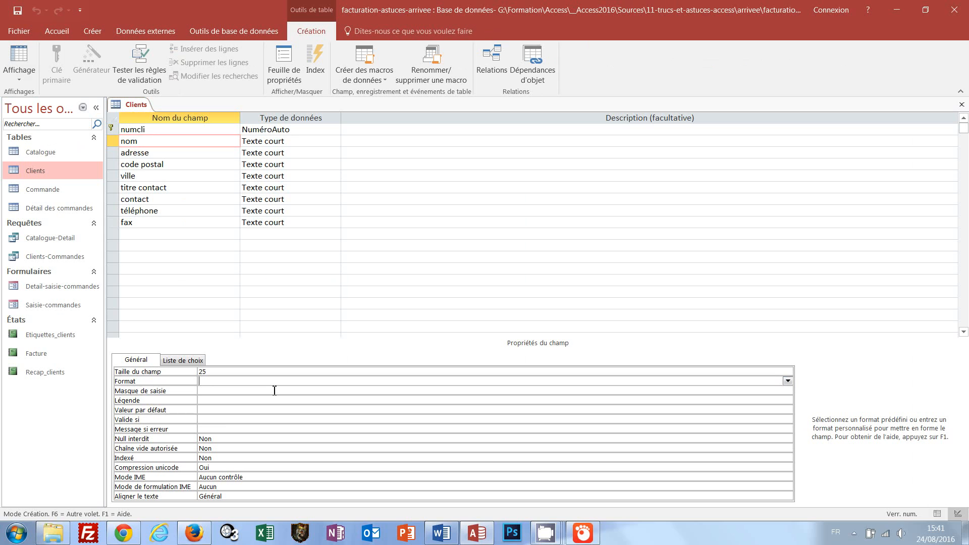
type(">")
left_click(147, 180)
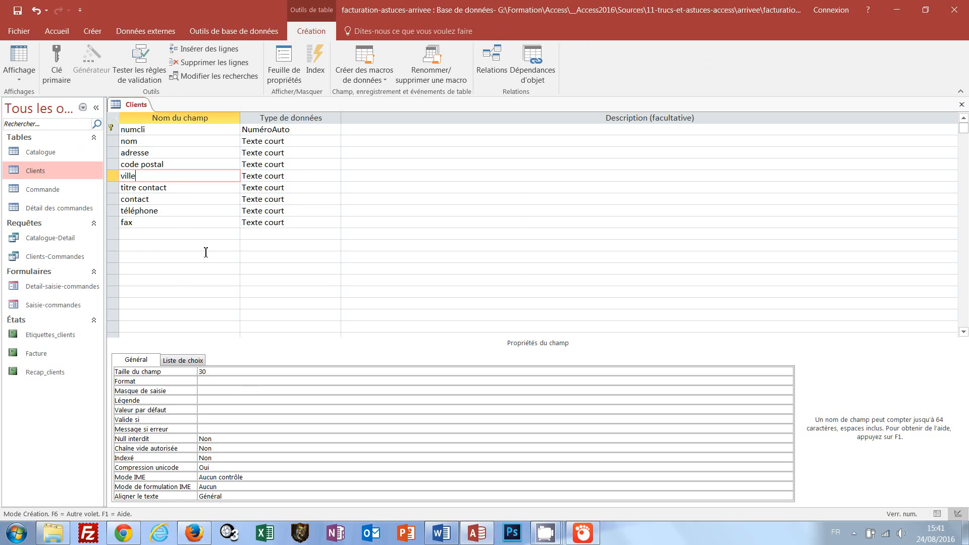
left_click(224, 384)
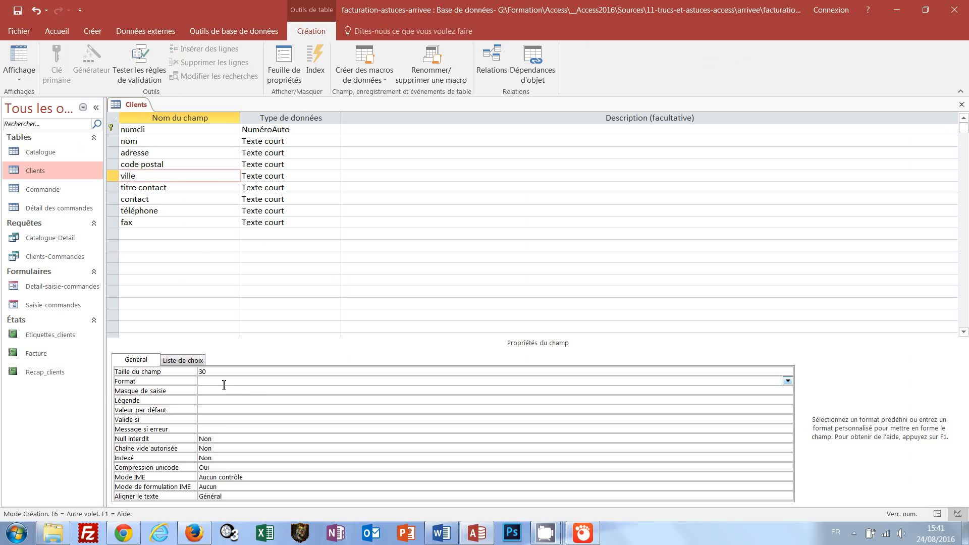
type(">")
left_click(15, 56)
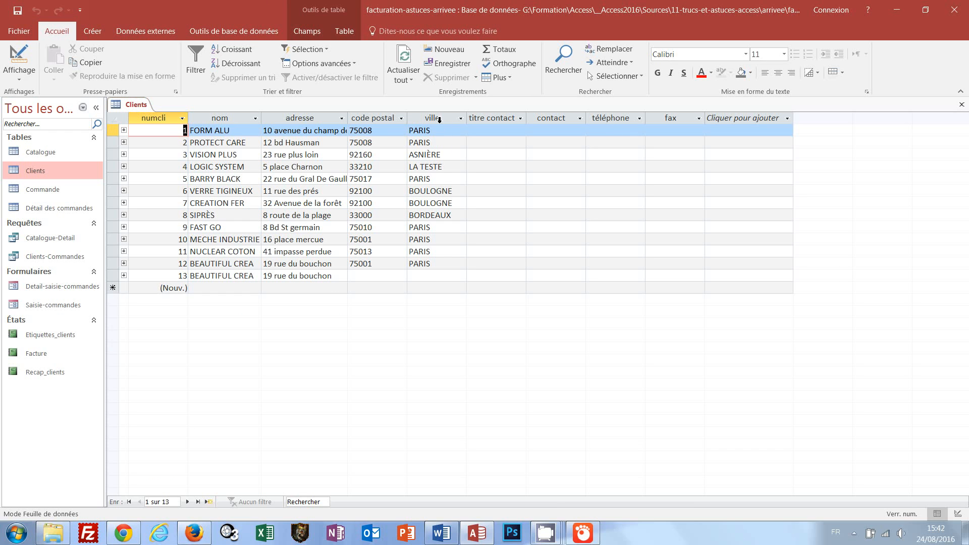
Step: Test the nom field's format by entering TRGS in a new record, and discard that record
left_click(220, 288)
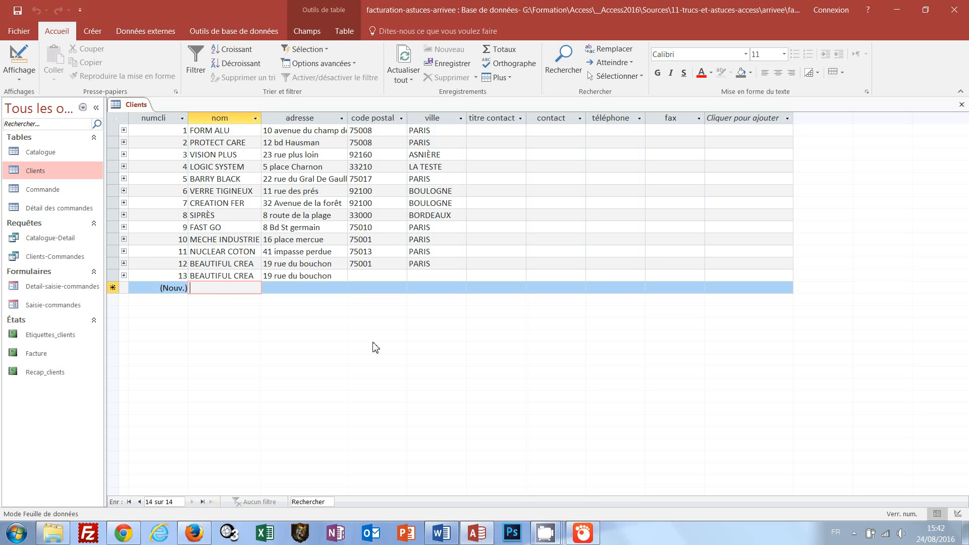
type("TRGS")
key("Tab")
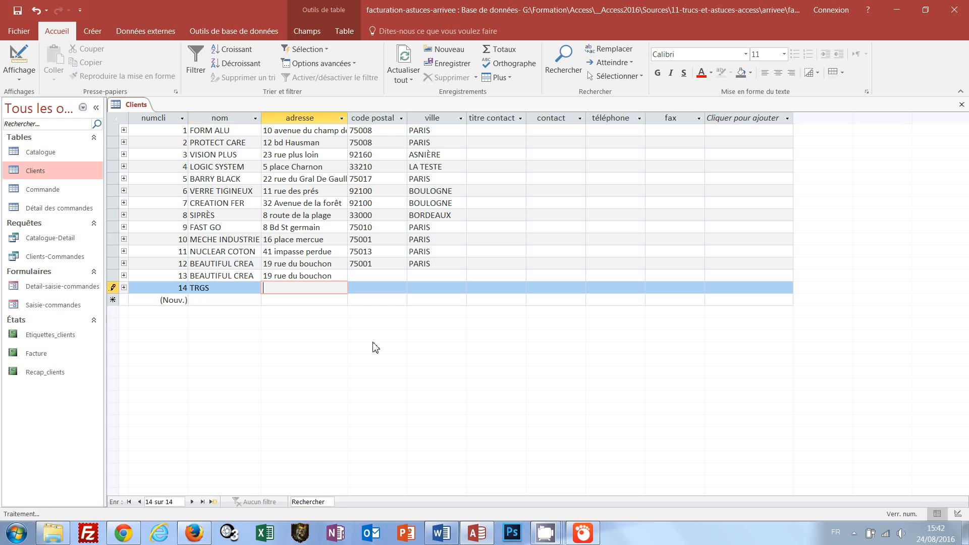
key("Escape")
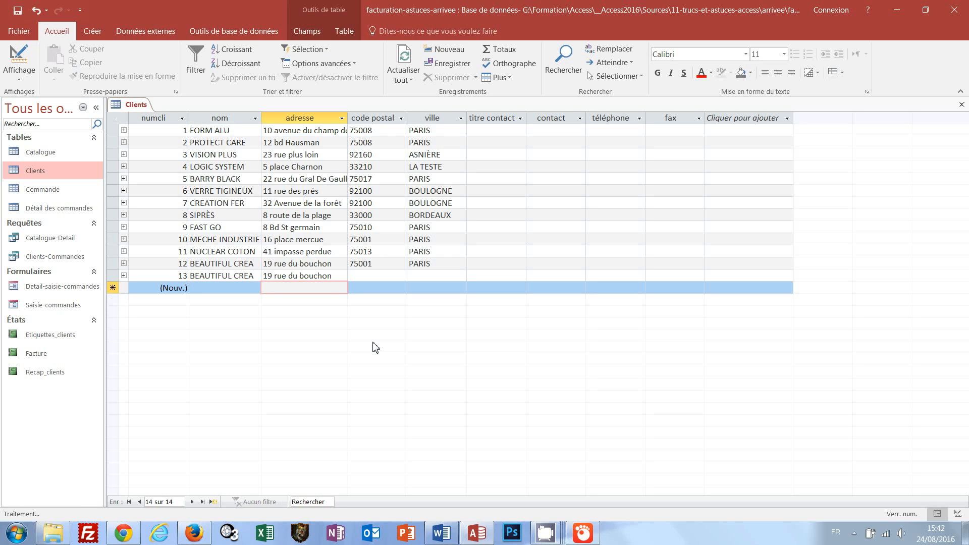
Step: Enter 00000 as the input mask of the code postal field in Design view and clear it again
left_click(19, 83)
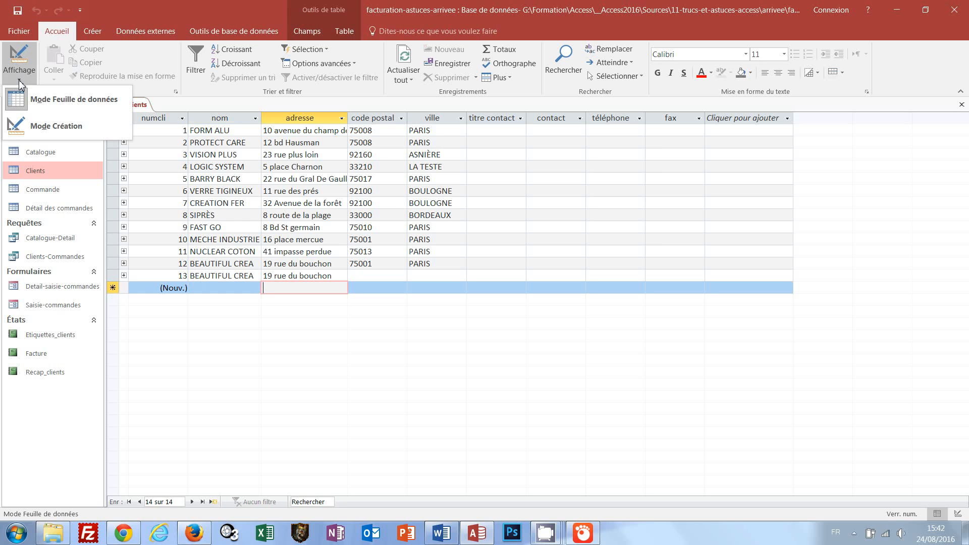
left_click(56, 127)
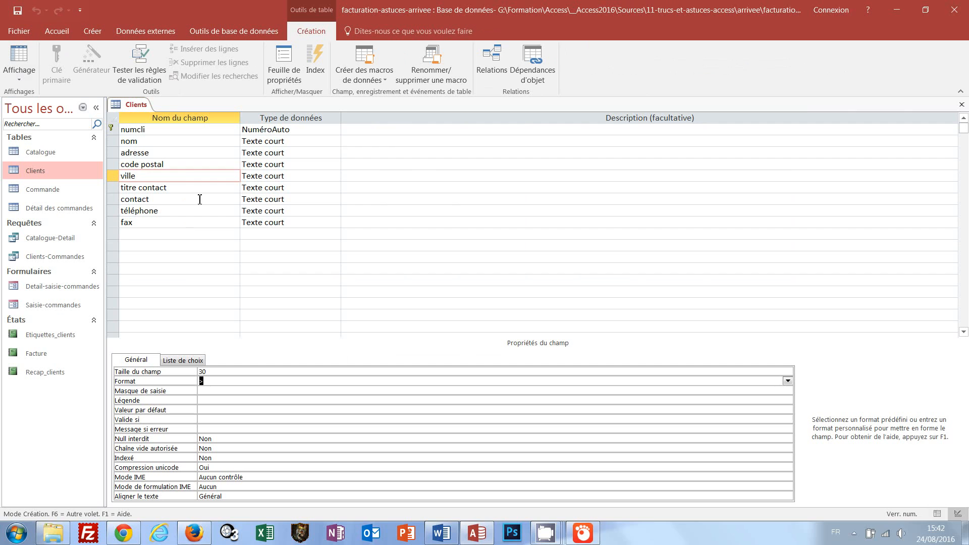
left_click(174, 165)
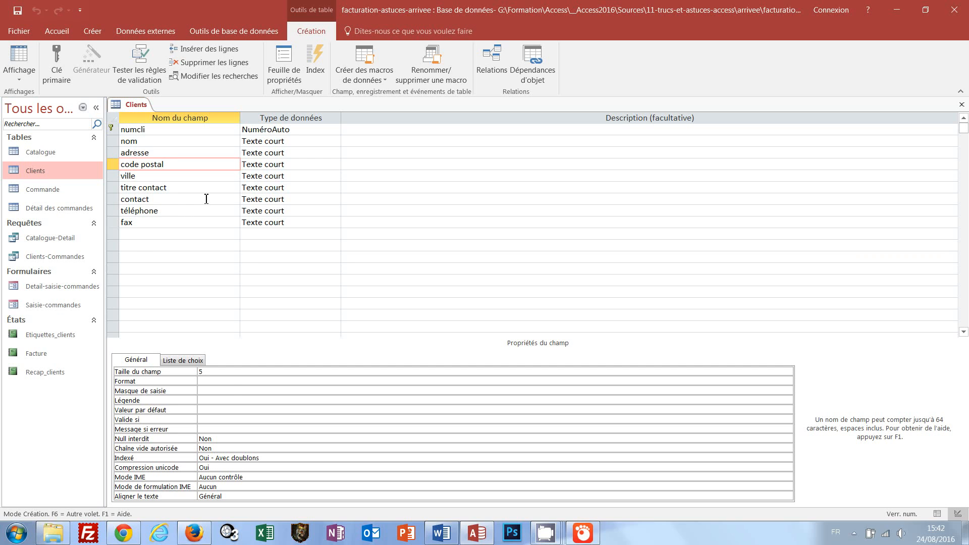
left_click(208, 392)
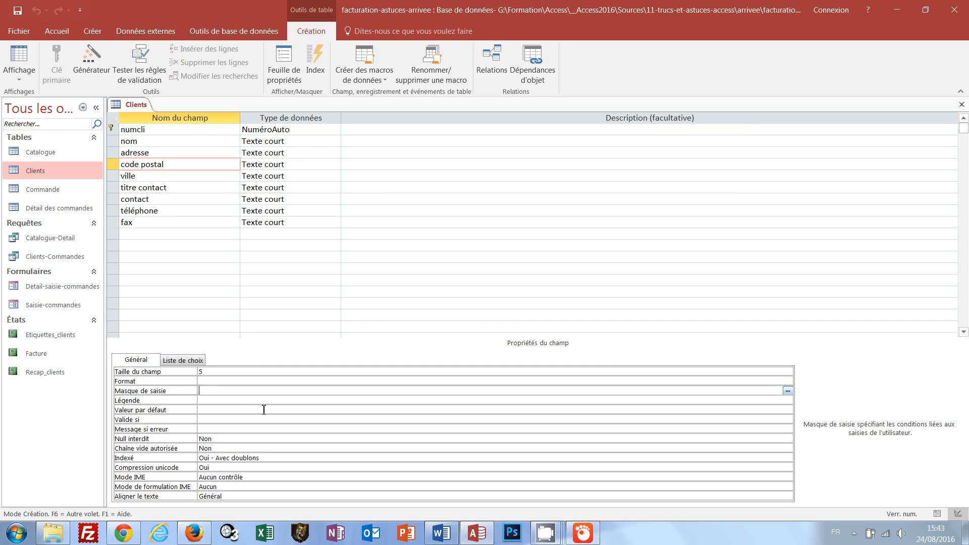
type("00000")
left_click_drag(226, 391, 192, 392)
key("Delete")
Step: Test the code postal field without a mask by entering hgtg in record 13 in Datasheet view, and erase it
left_click(26, 64)
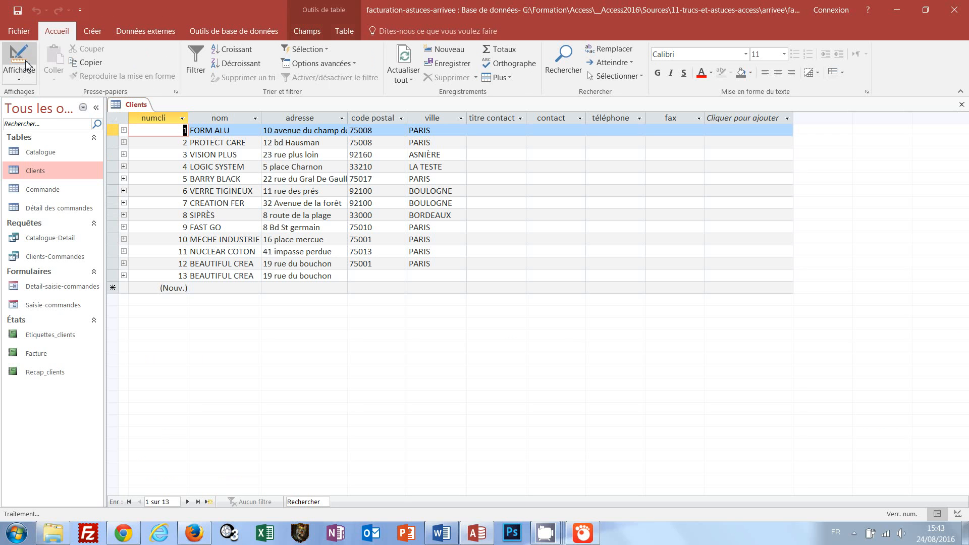
left_click(371, 276)
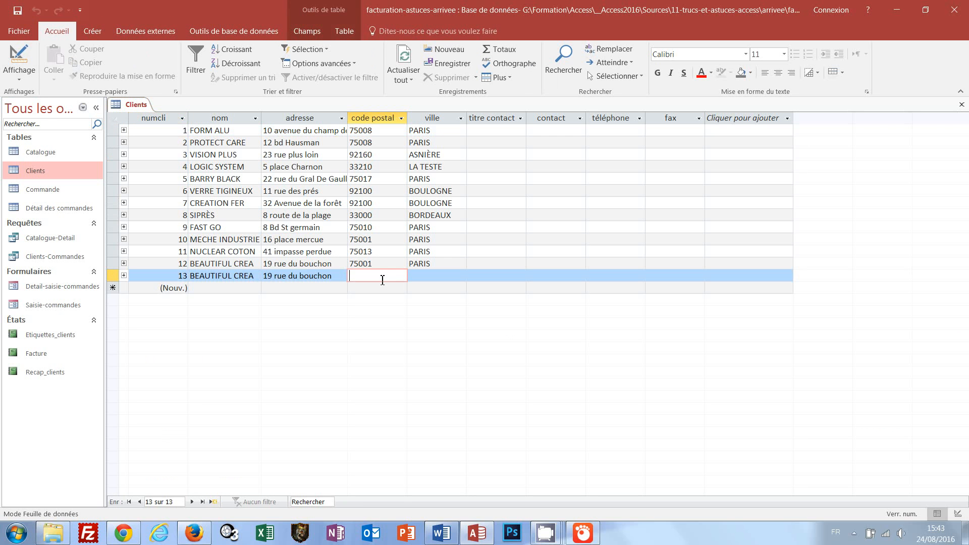
type("hgtg")
key("Tab")
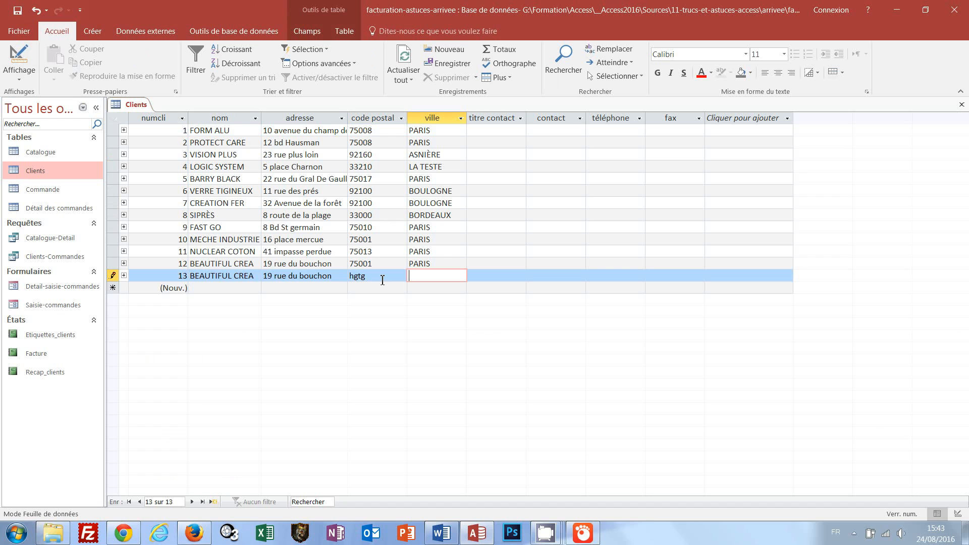
key("shift+Tab")
key("Delete")
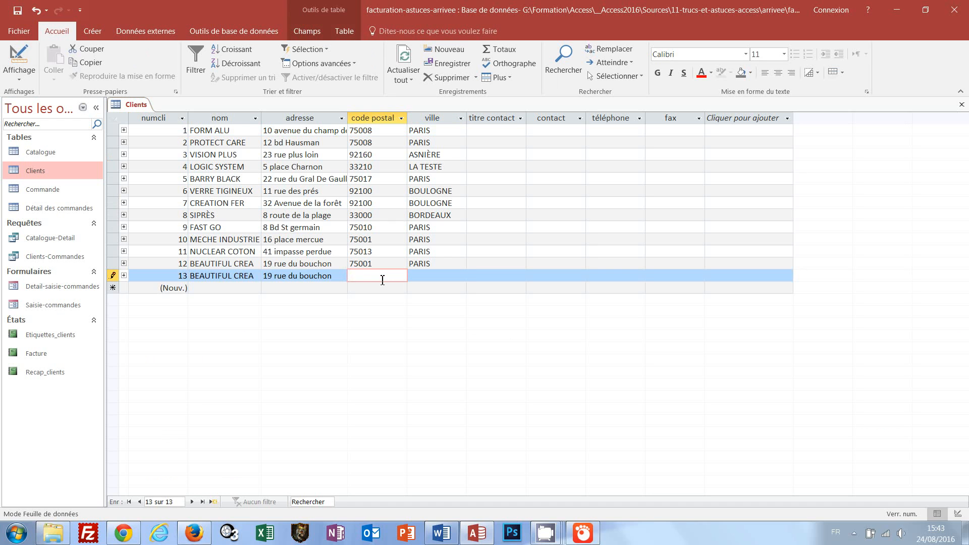
Step: Set the input mask of the code postal field to 00000 in Design view, saving the table on return to Datasheet view
left_click(20, 58)
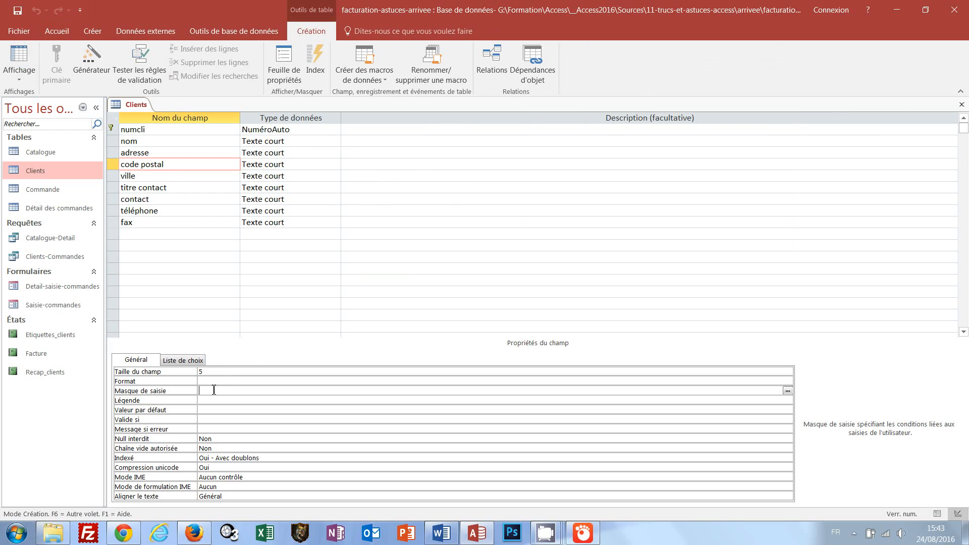
type("00000")
key("Return")
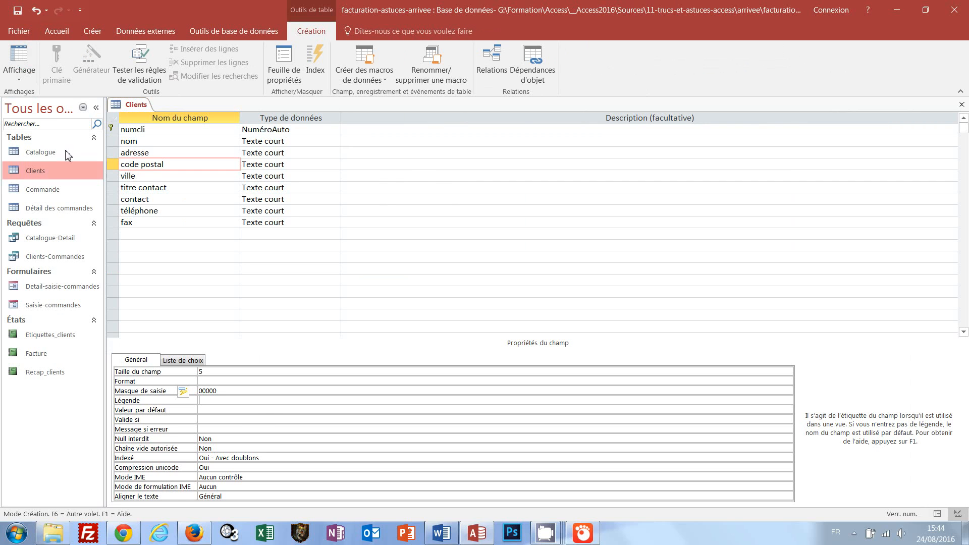
left_click(15, 63)
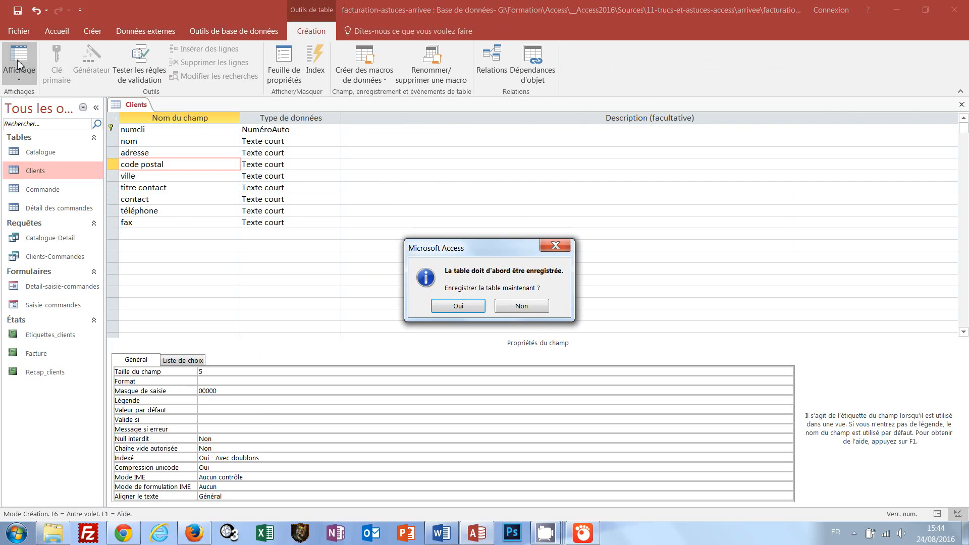
left_click(470, 307)
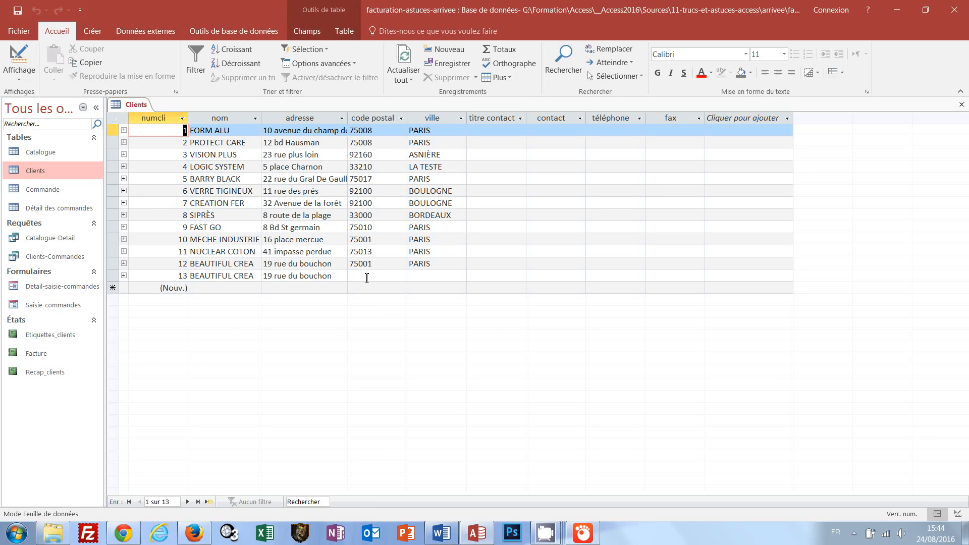
Step: Test the mask in record 13's code postal field with the incomplete value 7502, and complete it as 75022
left_click(366, 275)
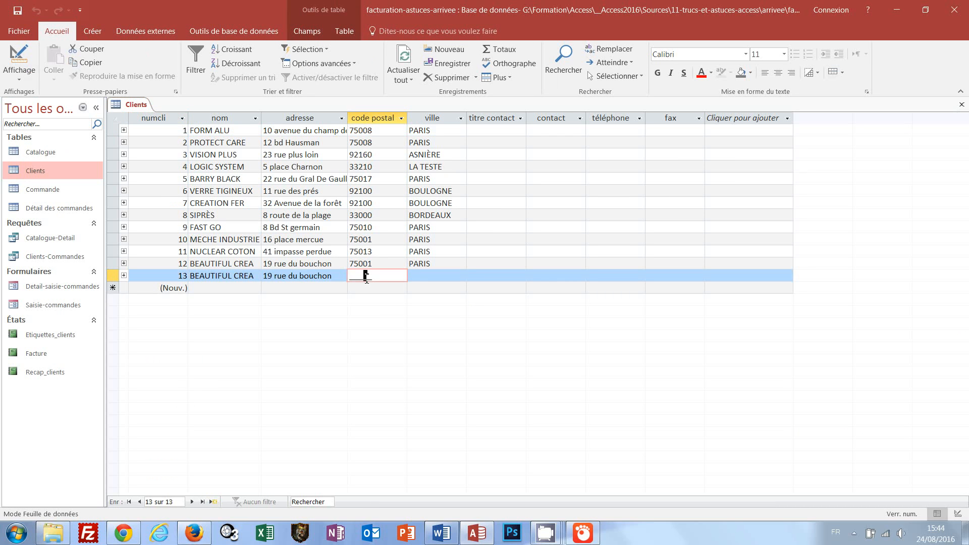
key("Home")
key("a")
type("7502")
key("Return")
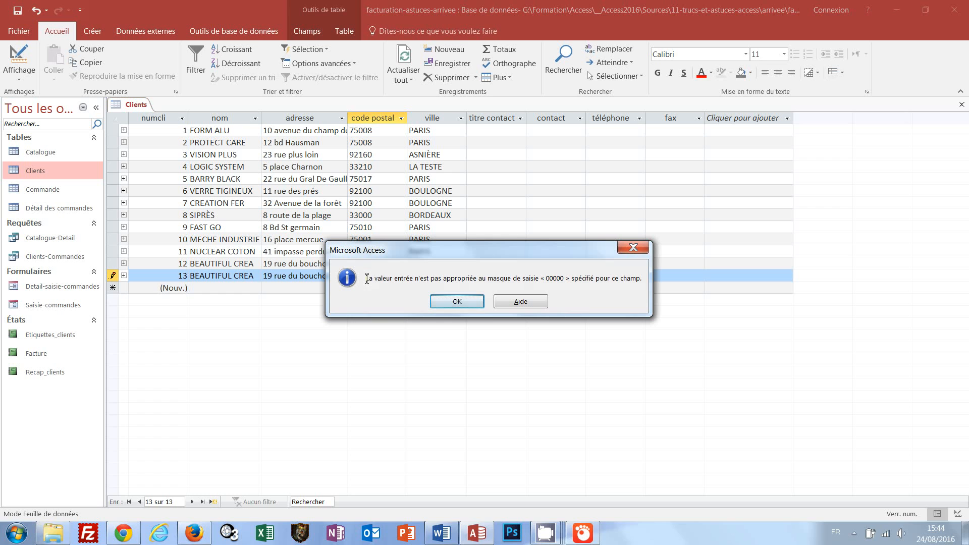
left_click(451, 305)
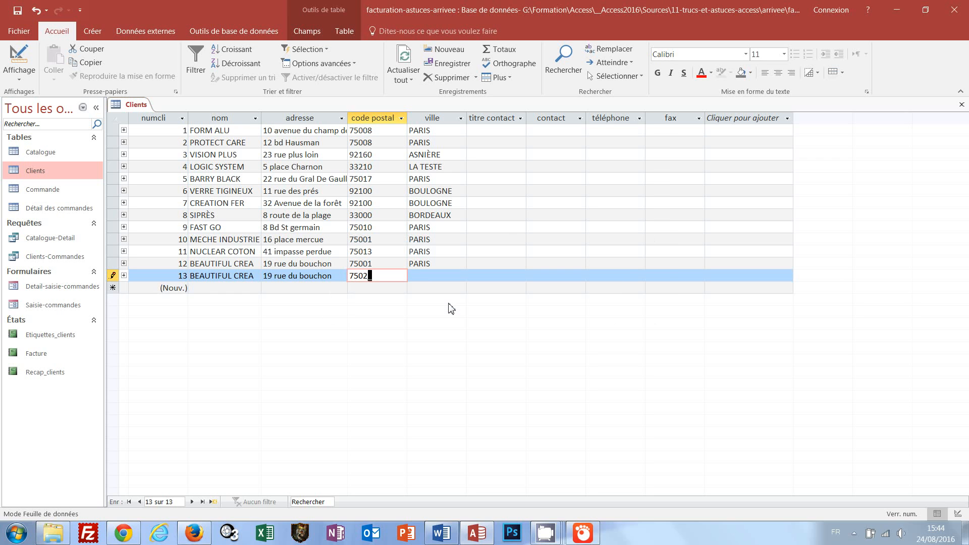
type("2")
key("Tab")
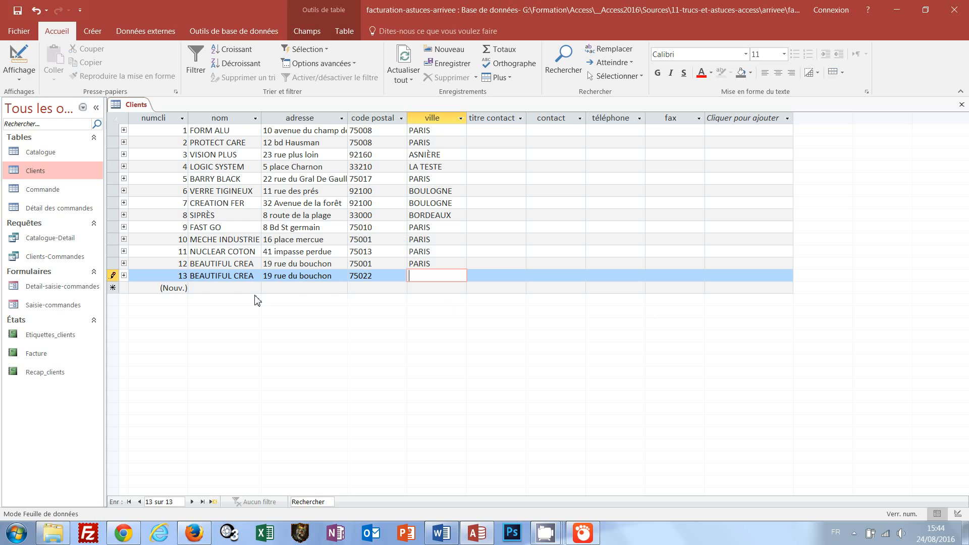
Step: Fill a new record's nom, adresse and code postal with the values of the record above, and discard the record
left_click(217, 288)
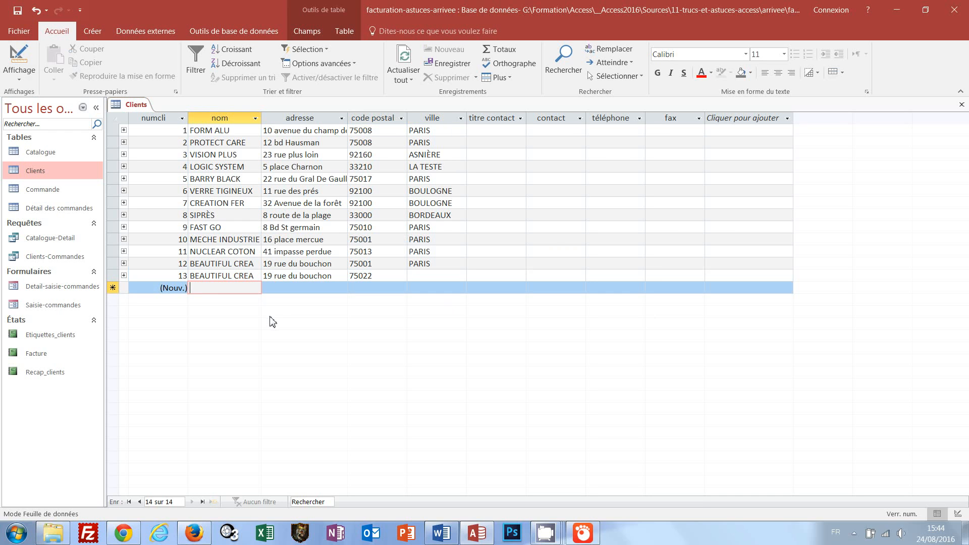
key("ctrl+apostrophe")
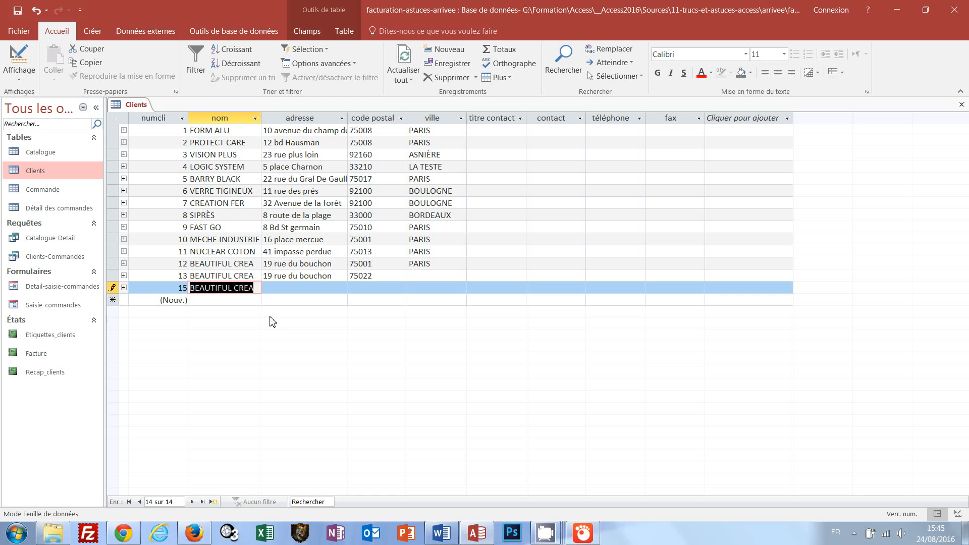
key("Tab")
key("ctrl+apostrophe")
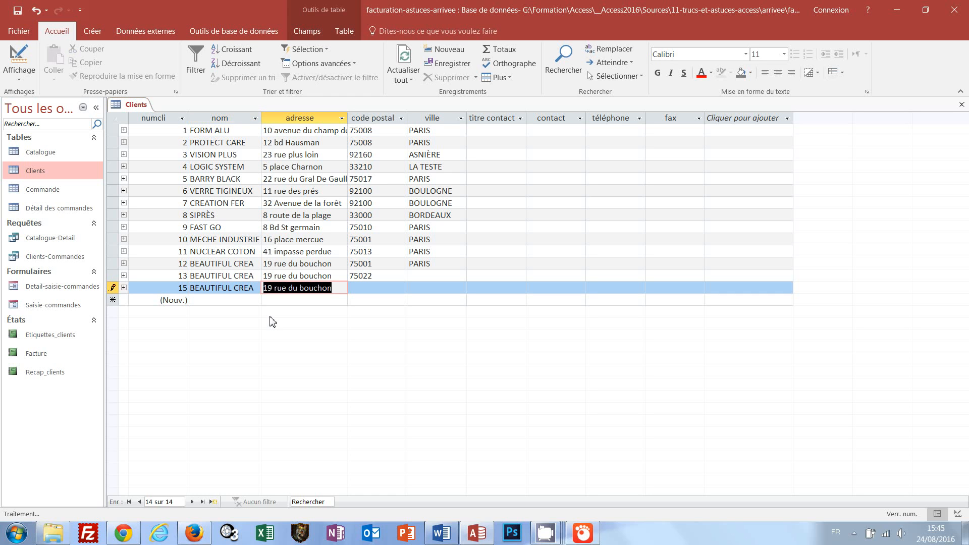
key("Tab")
key("ctrl+apostrophe")
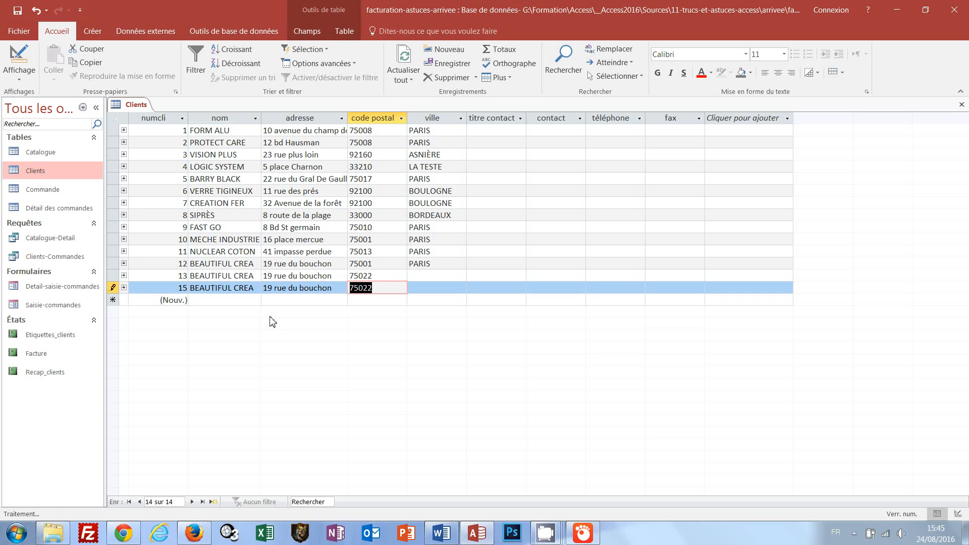
key("Escape")
key("Escape")
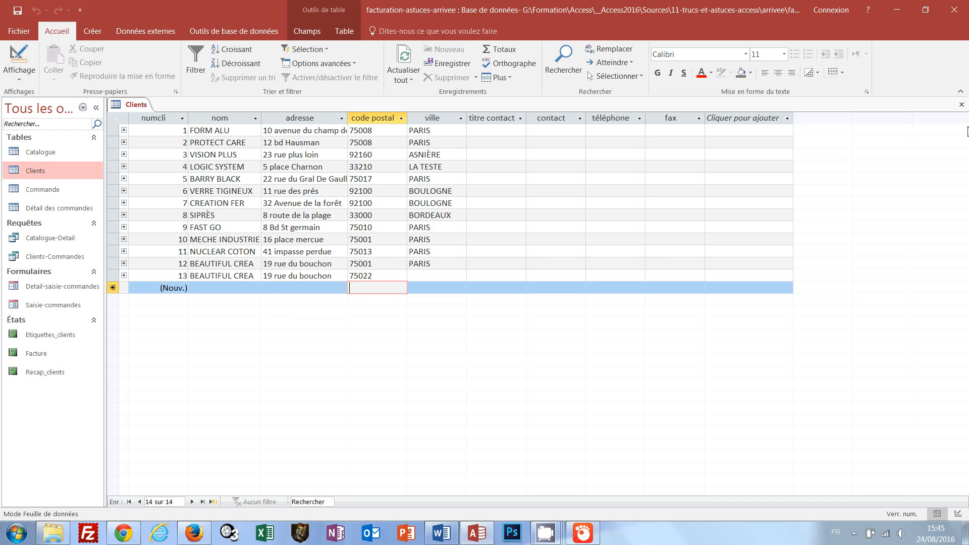
Step: Close the Clients table and open the Commande table in Design view, selecting the date commande field
left_click(962, 105)
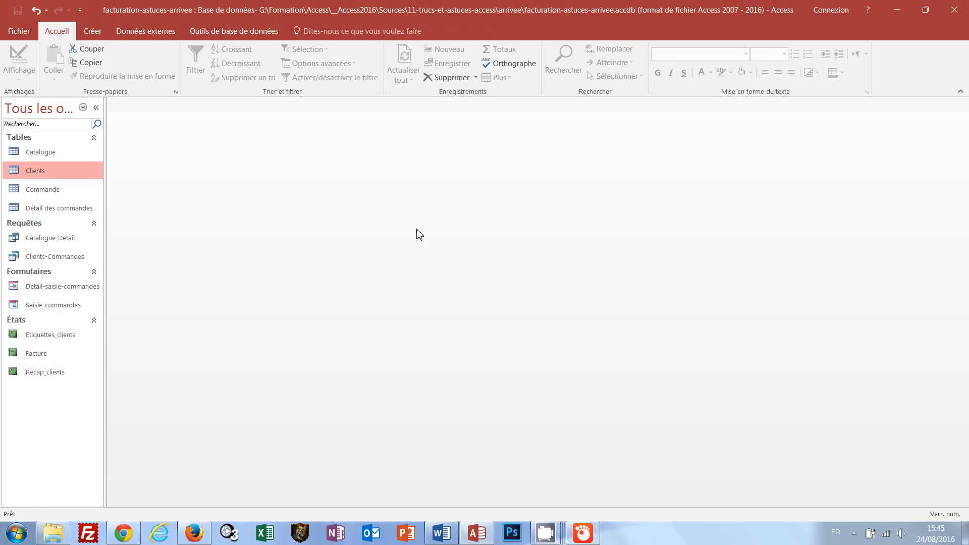
left_click(36, 194)
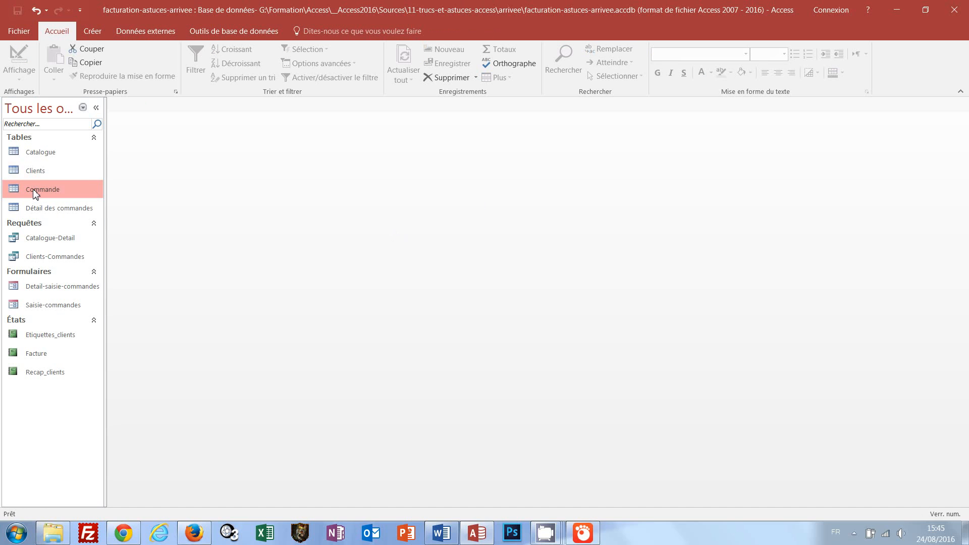
right_click(39, 191)
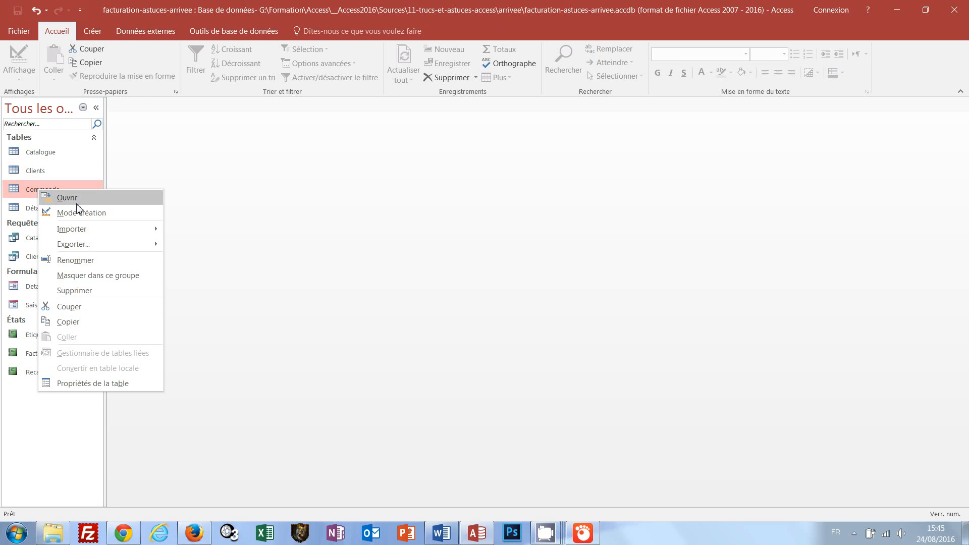
left_click(80, 212)
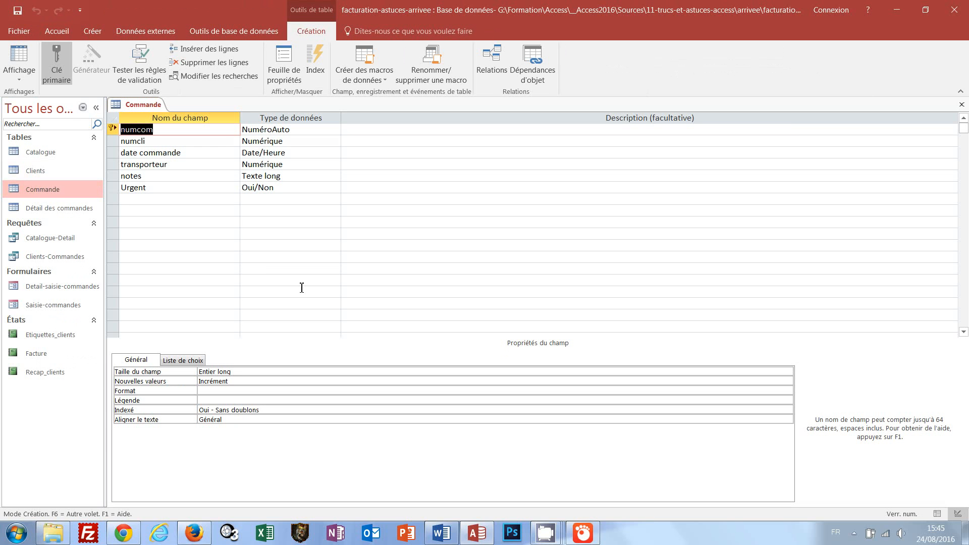
left_click(194, 153)
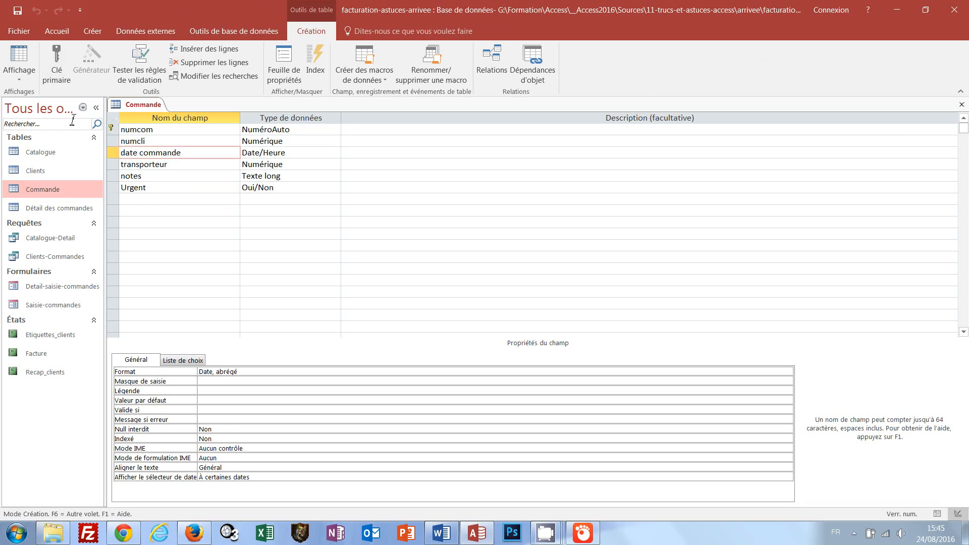
Step: Insert the current date in a new Commande record's date commande field in Datasheet view, and discard the record
left_click(20, 75)
left_click(29, 99)
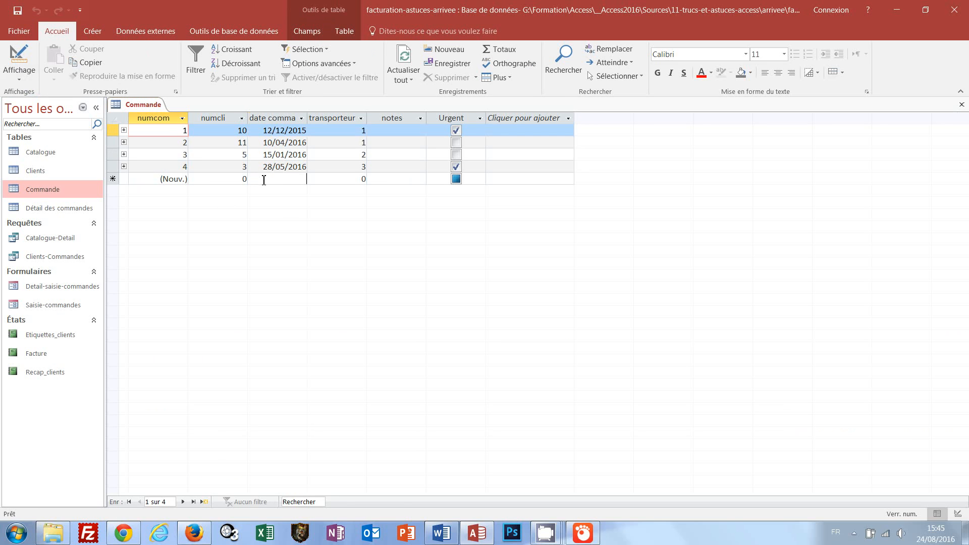
left_click(263, 179)
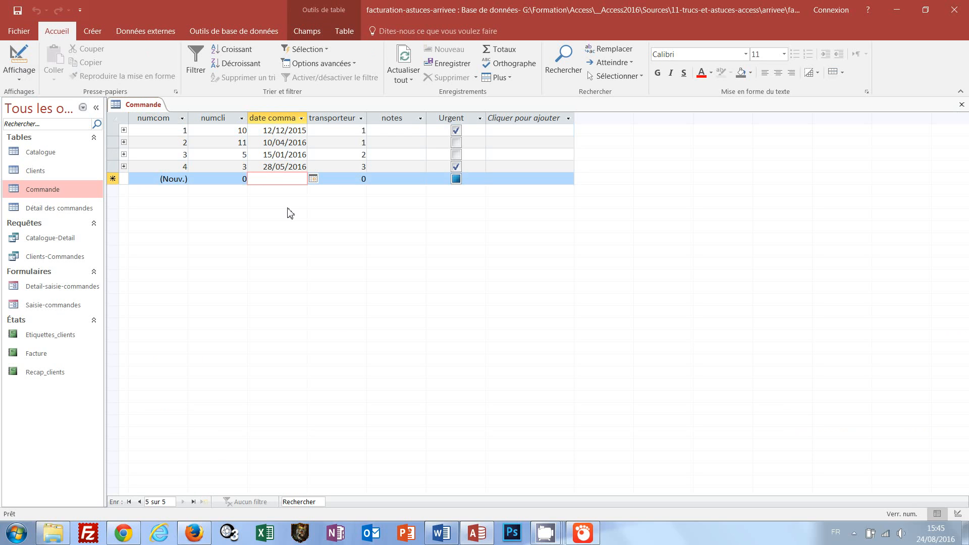
key("ctrl+semicolon")
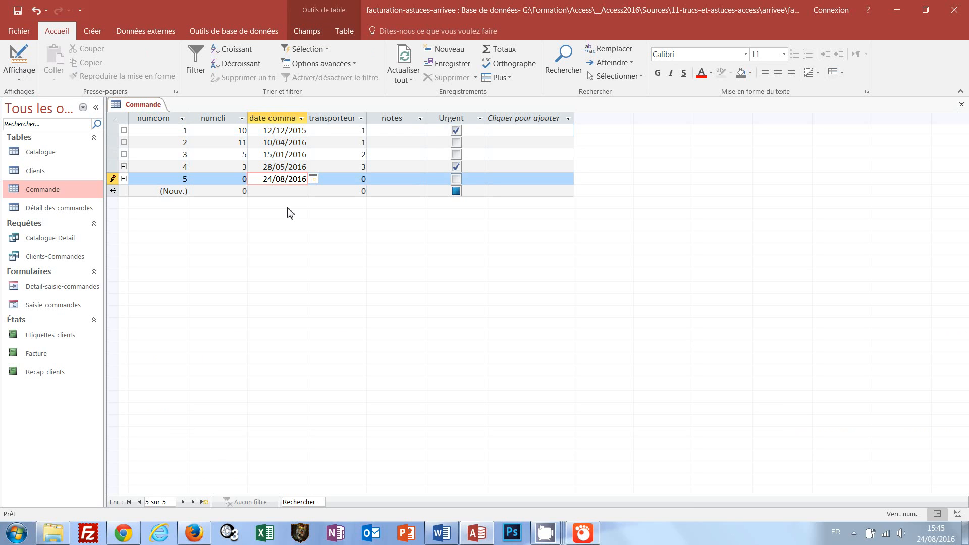
key("Escape")
key("Escape")
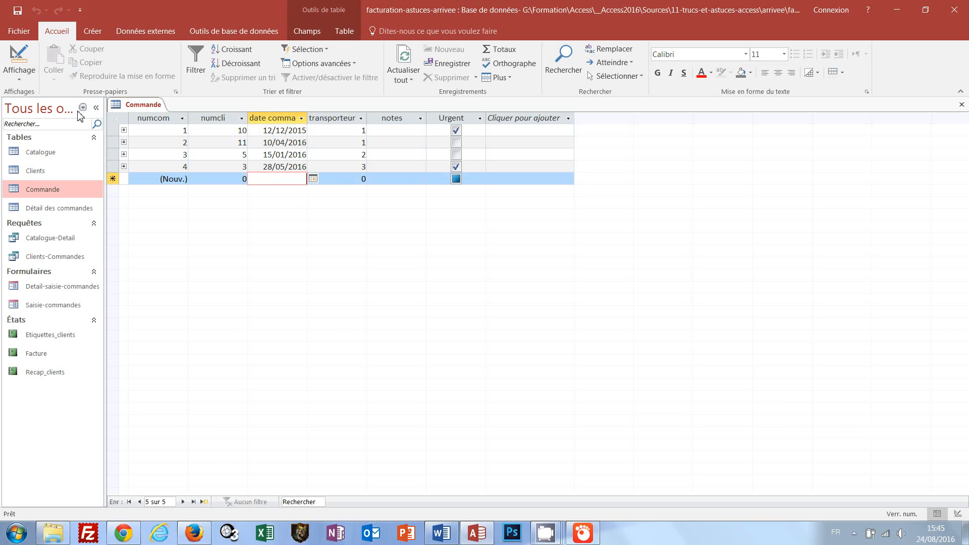
Step: Set the default value of the date commande field to =Date() in Design view
left_click(18, 77)
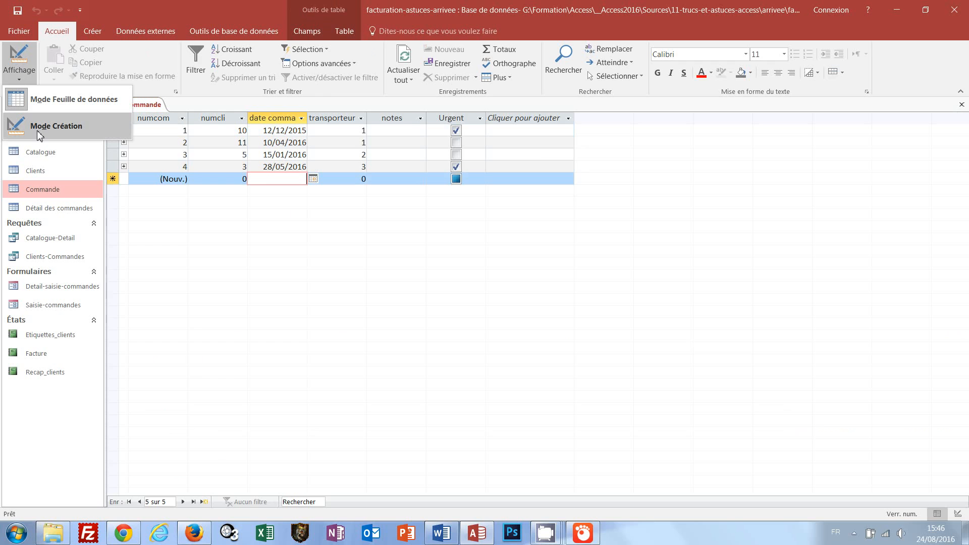
left_click(40, 130)
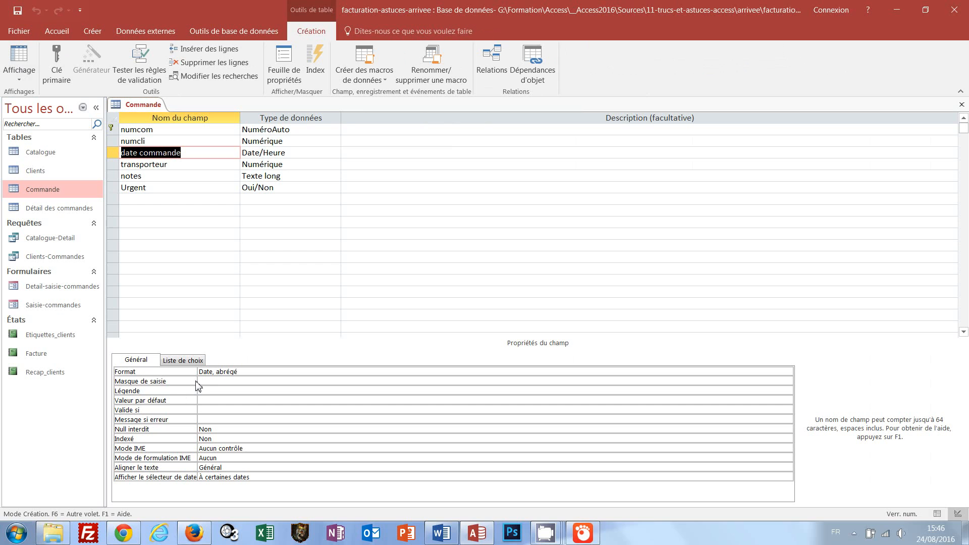
left_click(206, 401)
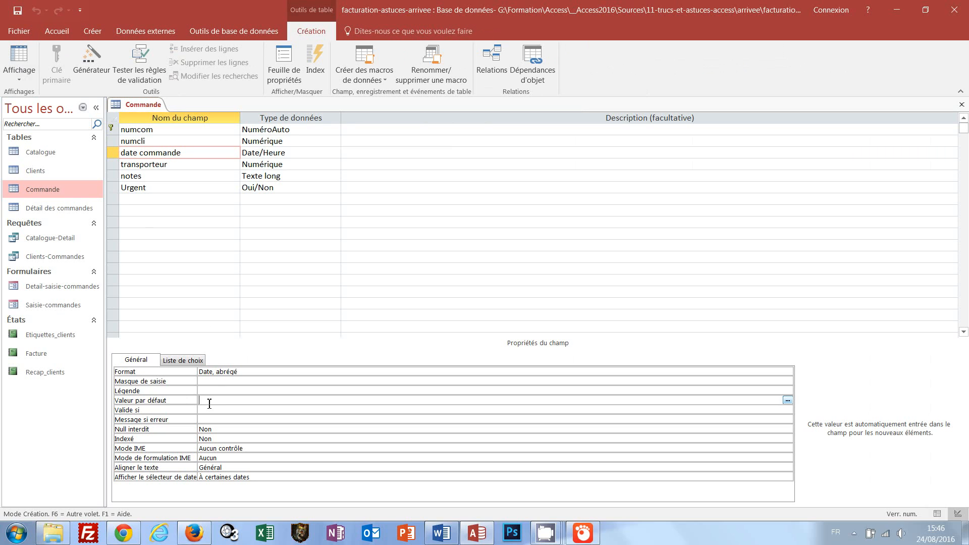
type("=Date")
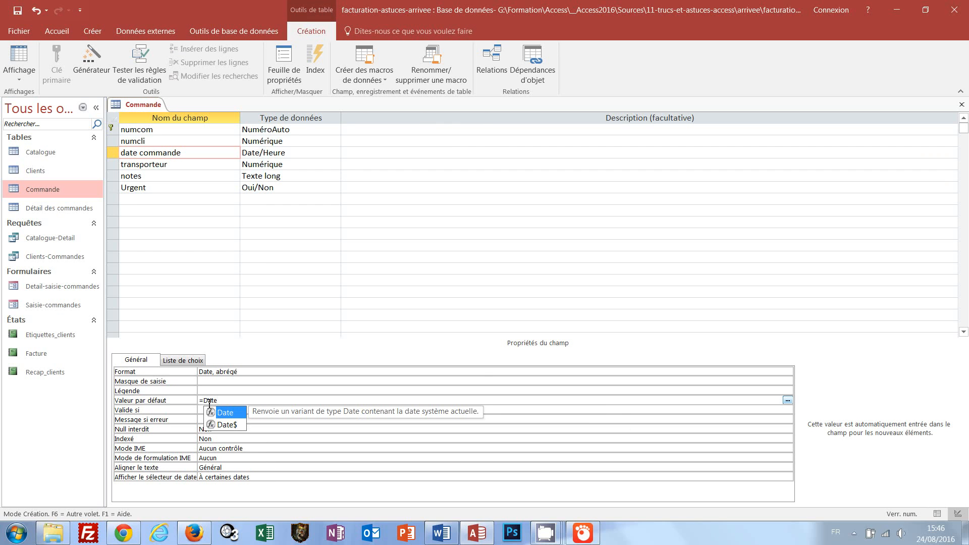
type("()")
key("Return")
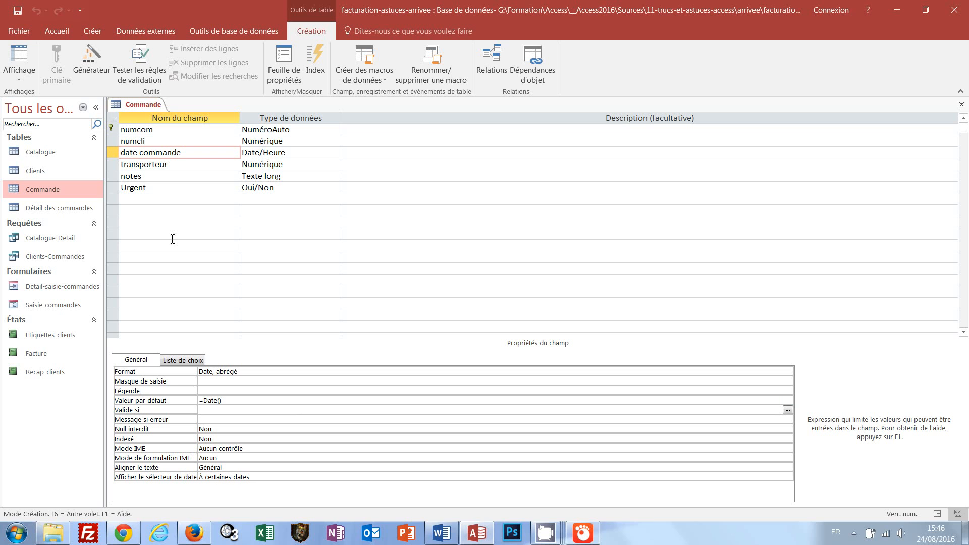
Step: Check the new record's default date in Datasheet view, saving the Commande table on the switch, and close the table
left_click(15, 64)
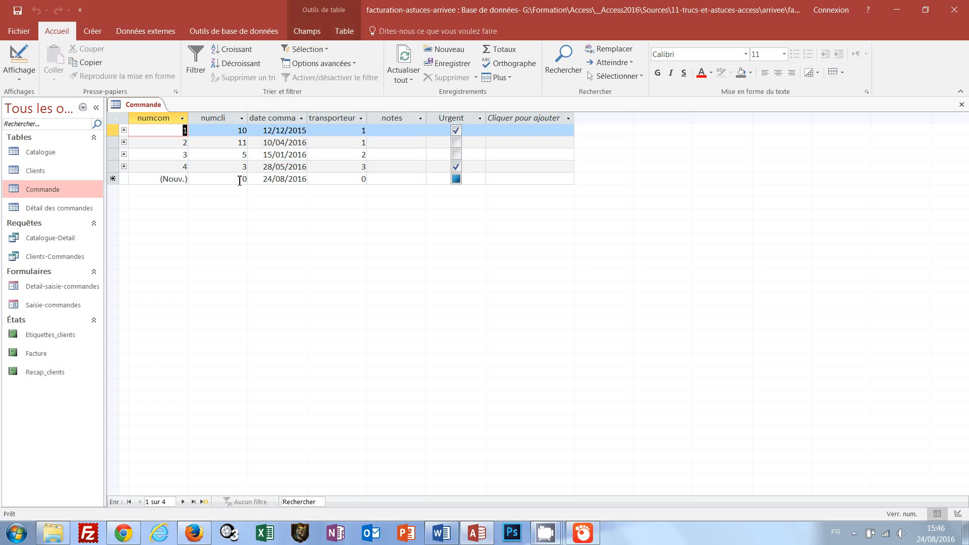
left_click(240, 181)
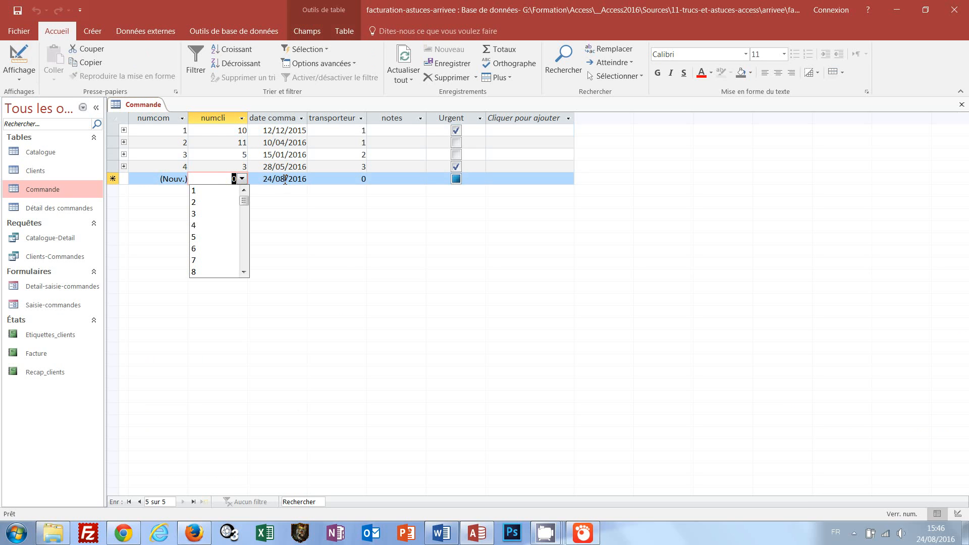
left_click(962, 105)
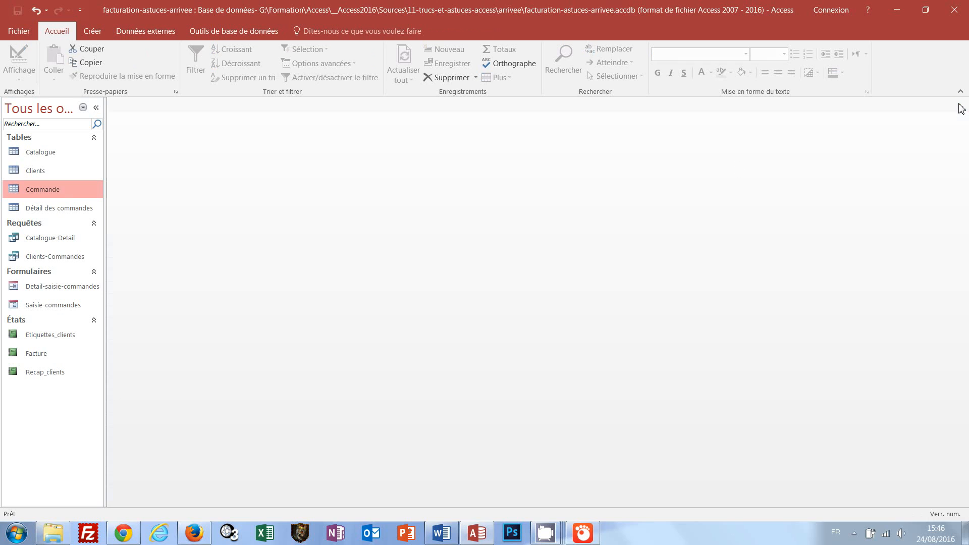
Step: Open the Clients table in Design view and start the Lookup Wizard for the ville field's data type
left_click(41, 171)
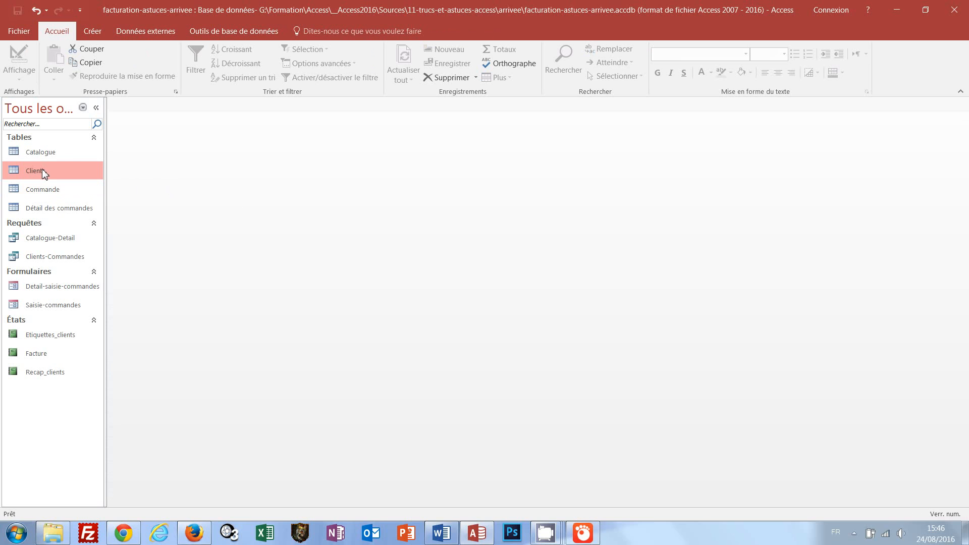
right_click(44, 173)
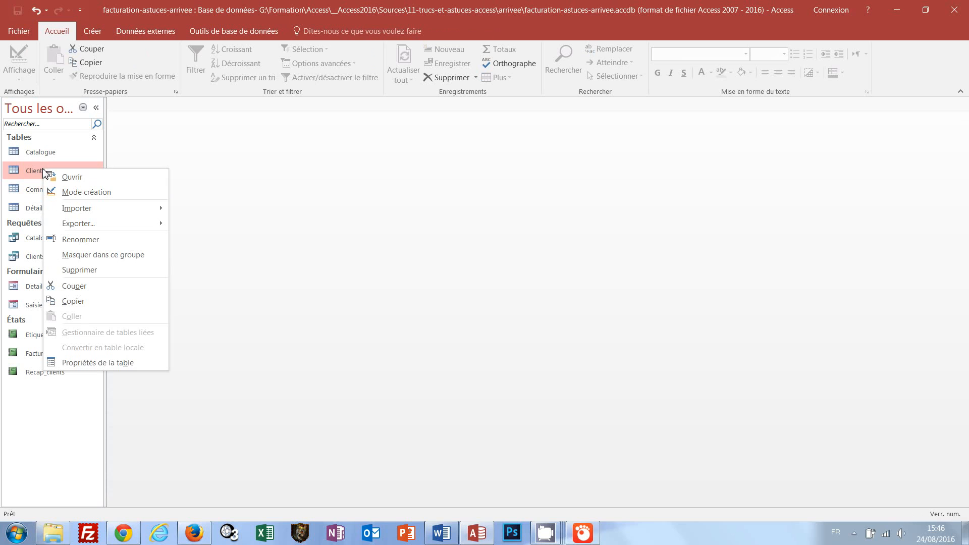
left_click(71, 190)
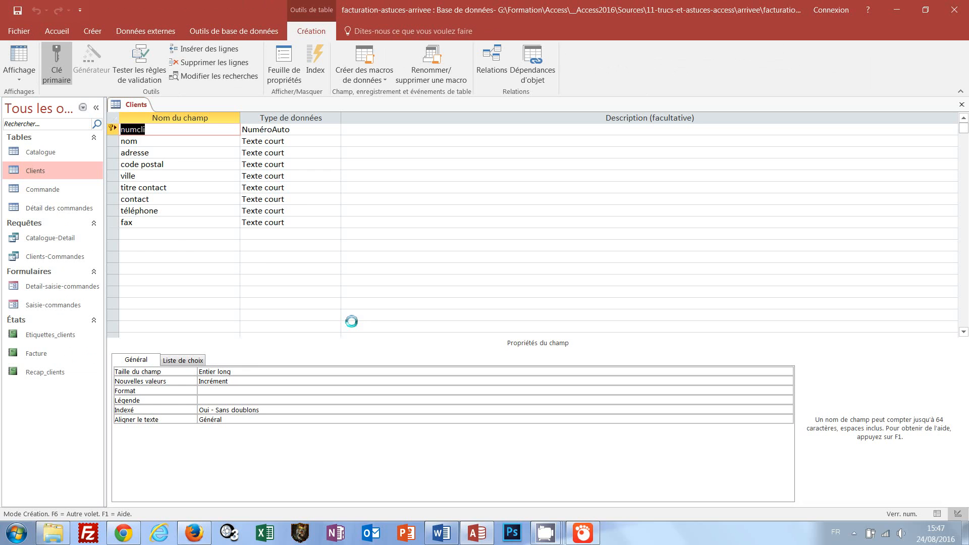
left_click(148, 176)
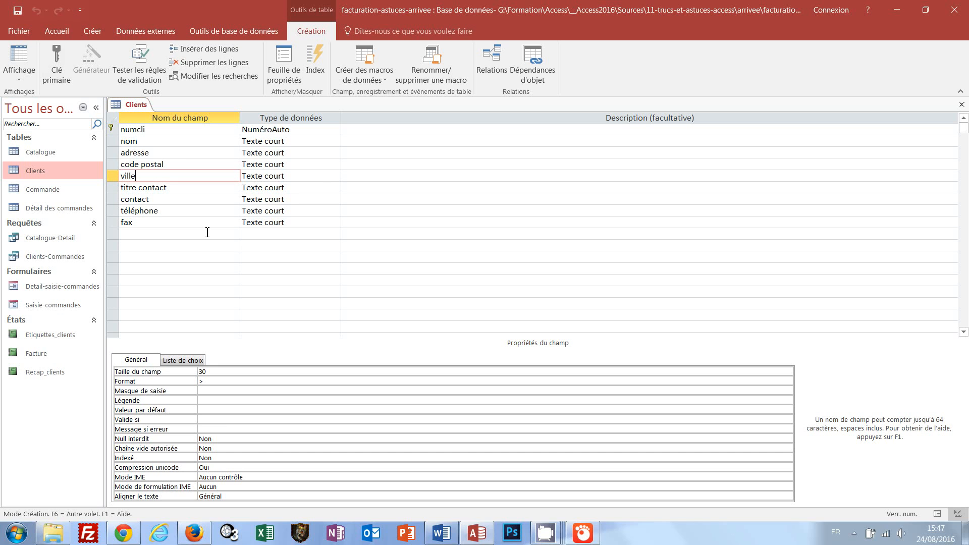
left_click(317, 178)
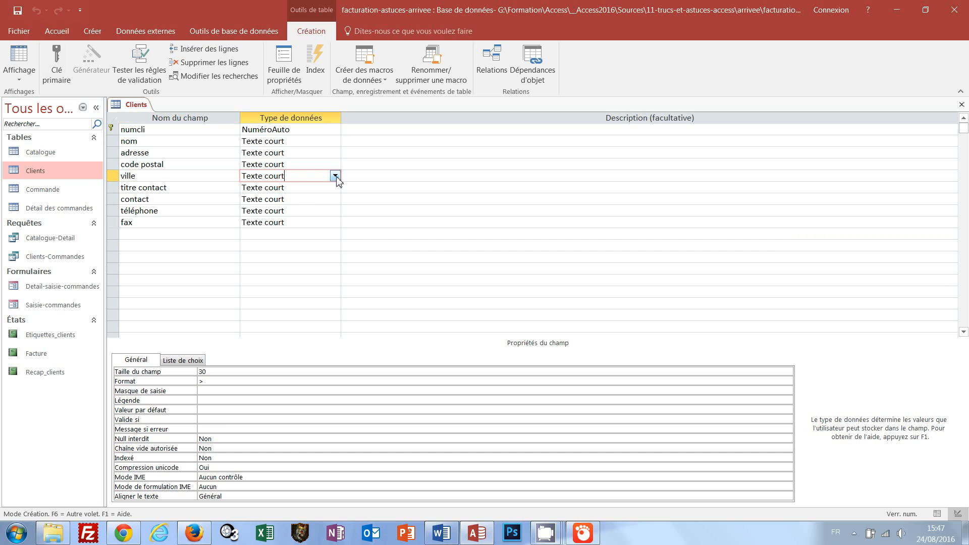
left_click(335, 176)
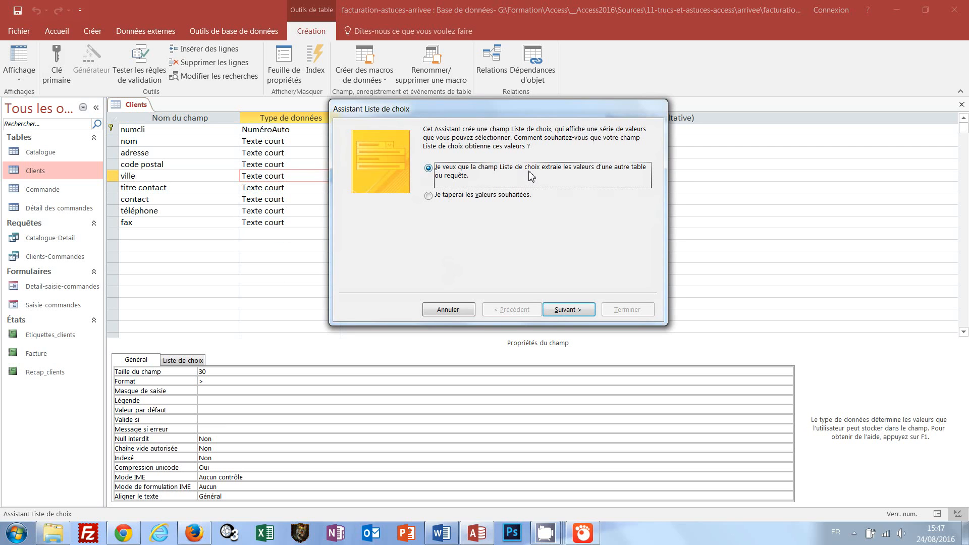
Step: Create the ville choice list from self-entered values Montélimar, Romans and Valence in one column, keeping ville as its label
left_click(429, 196)
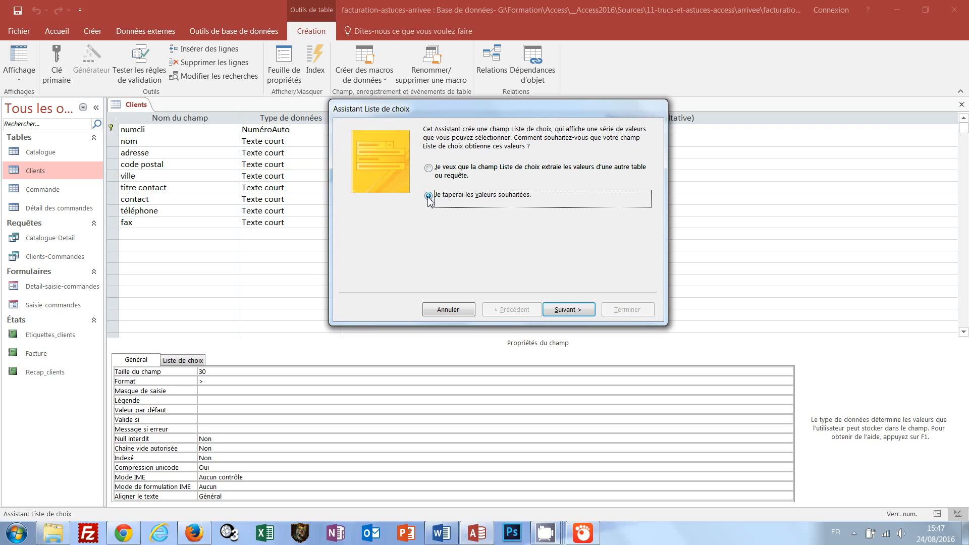
left_click(566, 310)
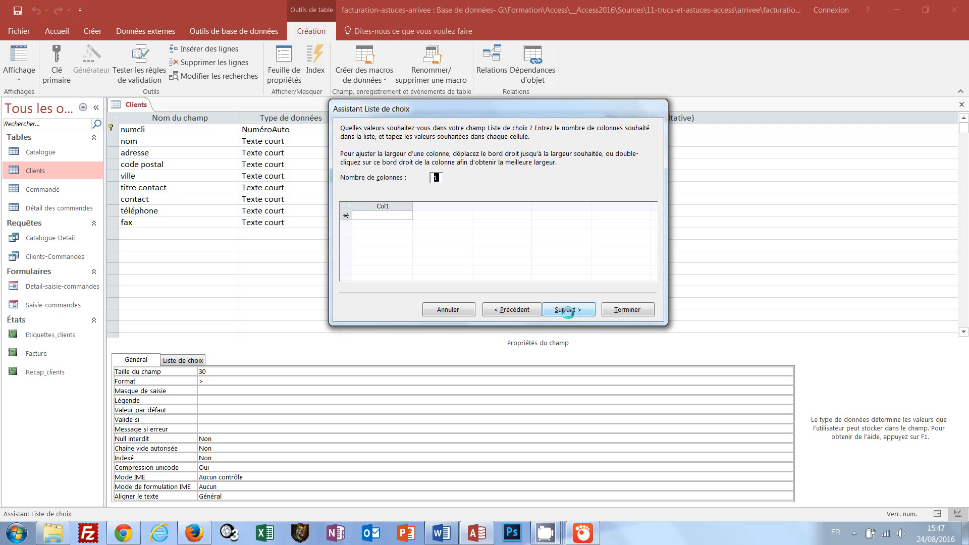
left_click(373, 218)
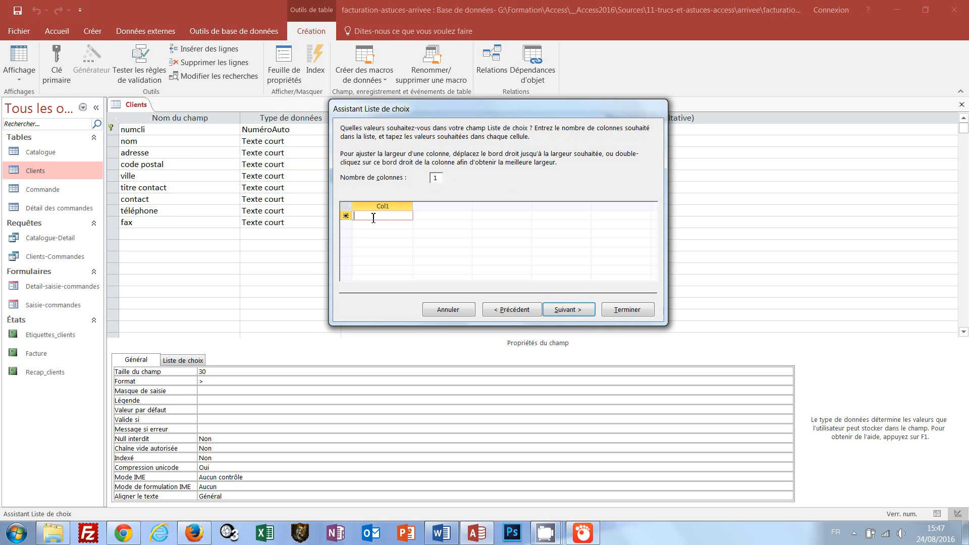
type("Monte")
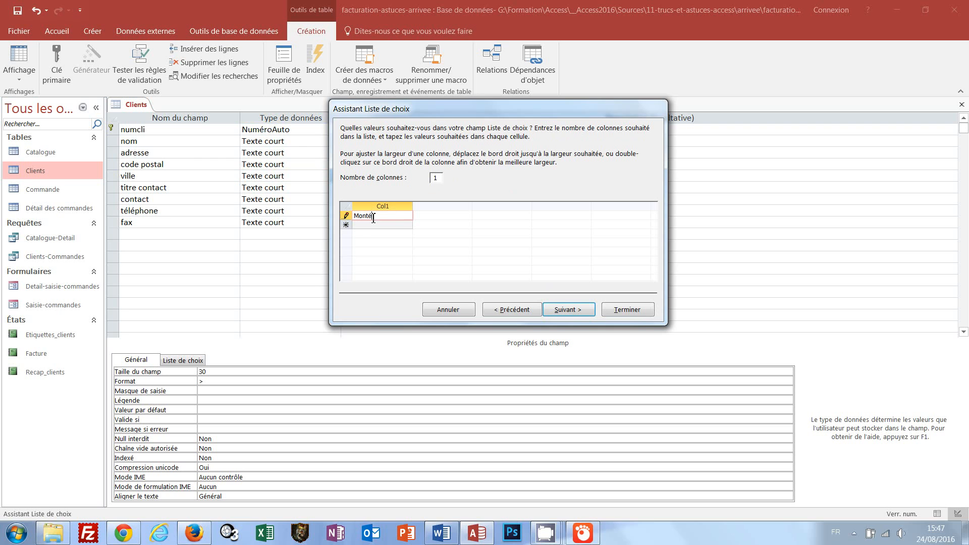
type("limar")
key("Tab")
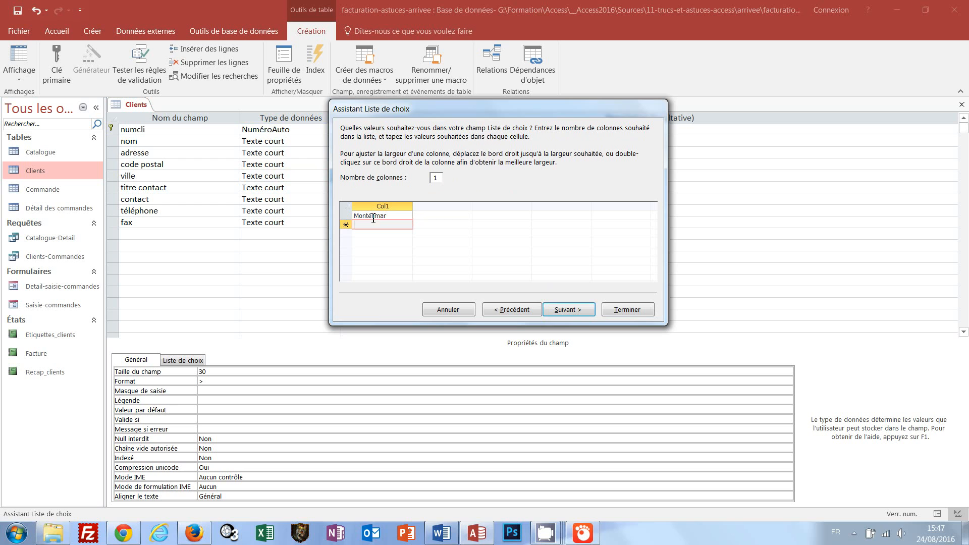
type("Romans")
key("Tab")
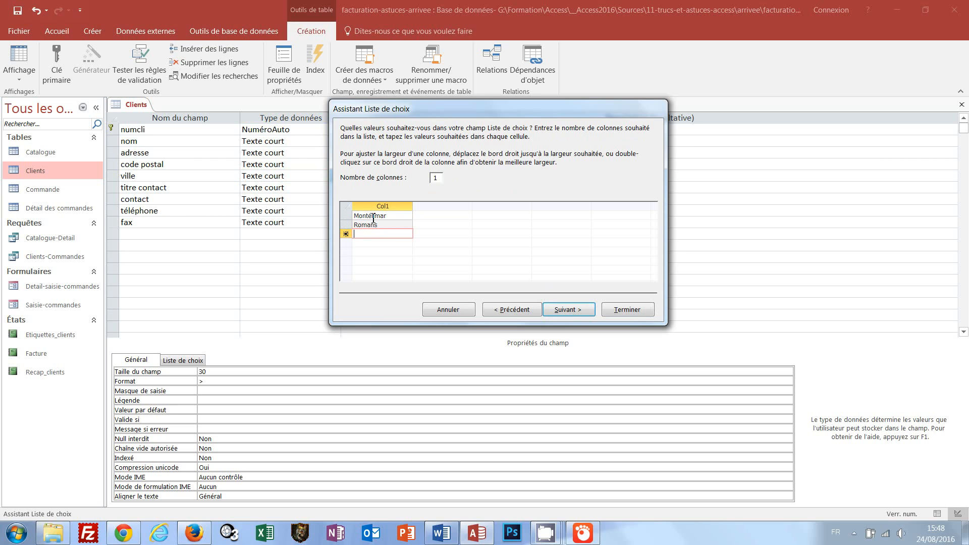
type("Valence")
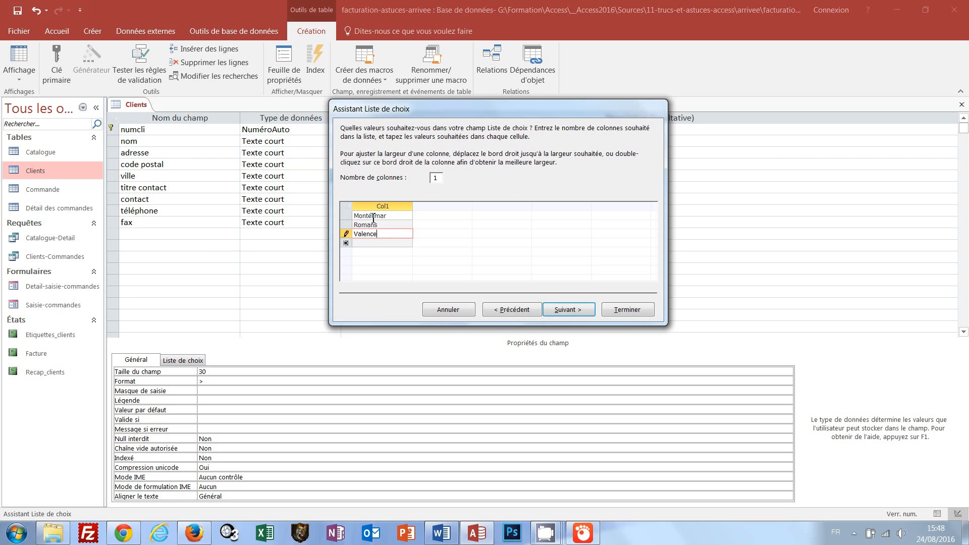
left_click(560, 309)
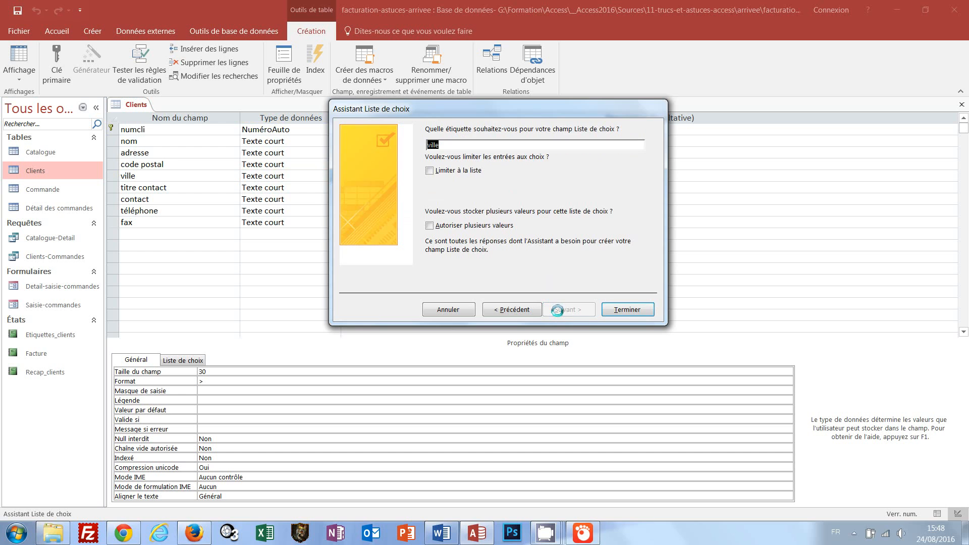
left_click(628, 312)
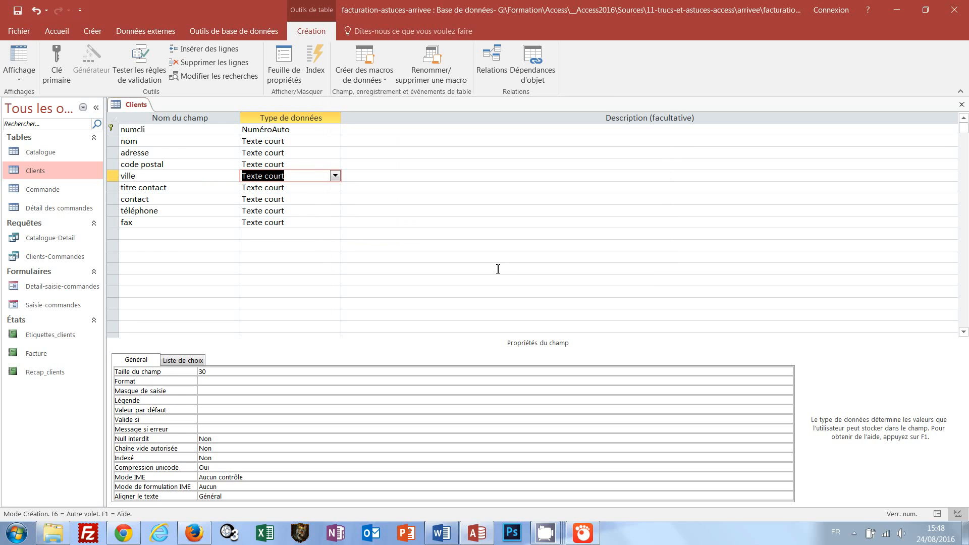
Step: Test the ville choice list on client 13 in Datasheet view, picking Montélimar and replacing it with Romans
left_click(18, 61)
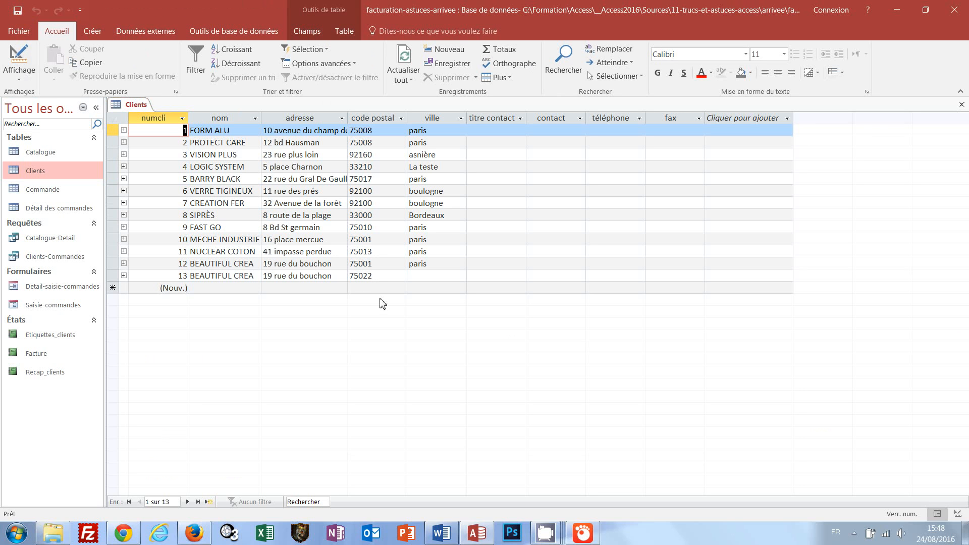
left_click(413, 278)
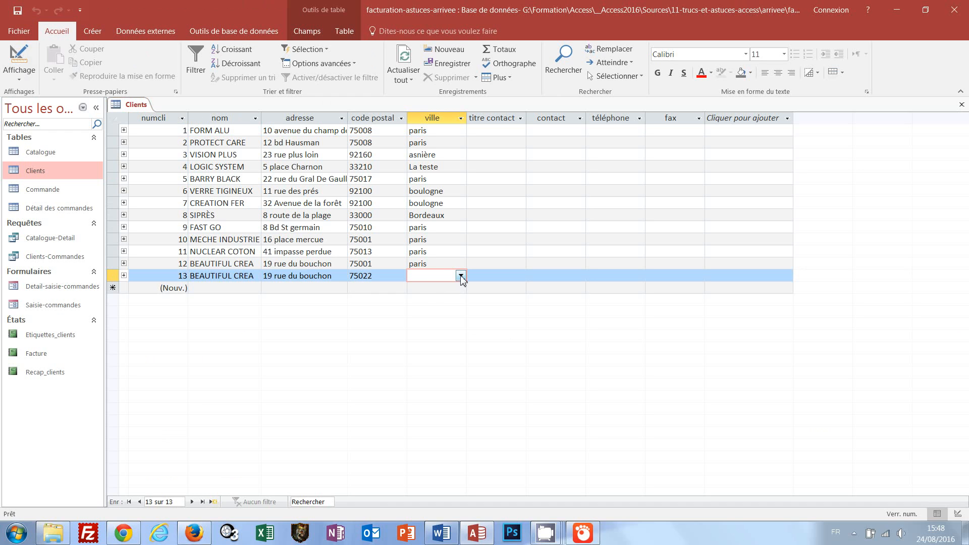
left_click(461, 275)
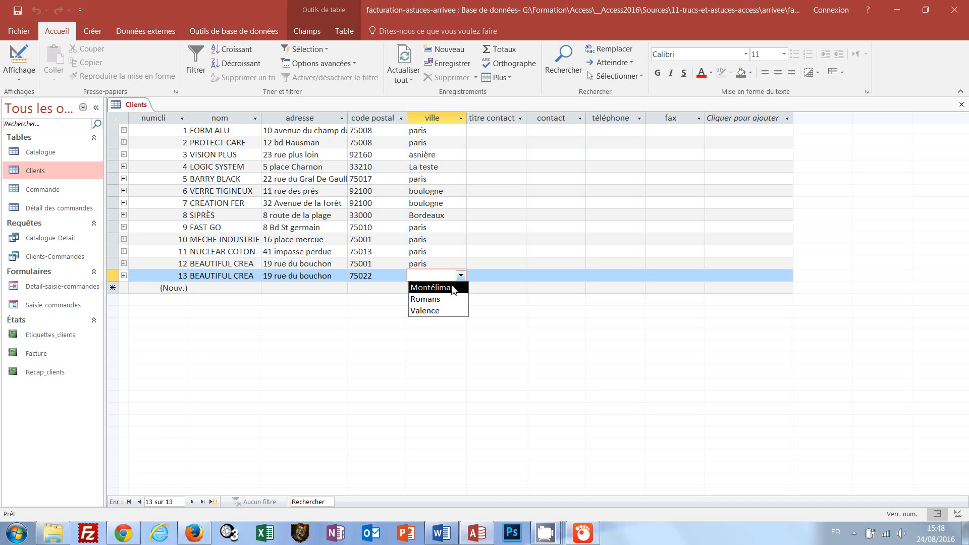
left_click(451, 287)
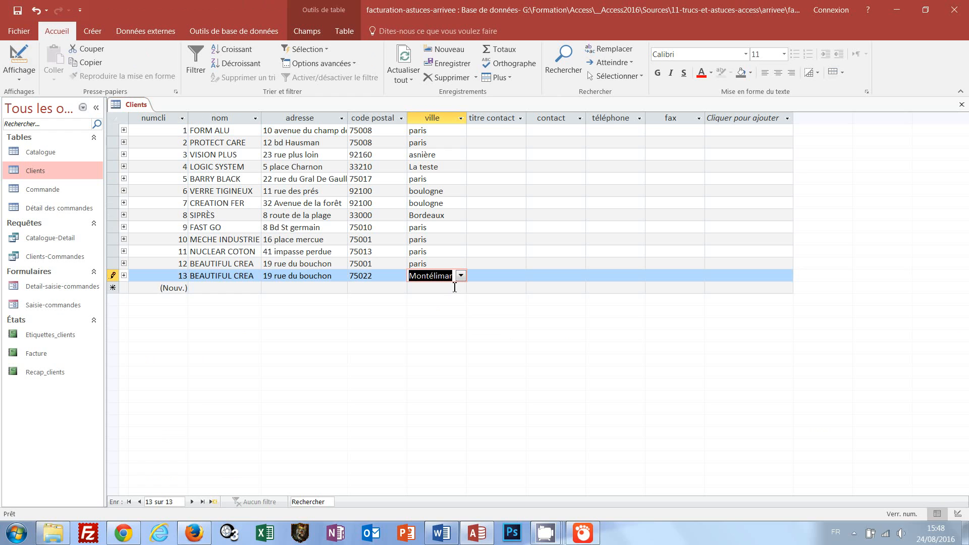
left_click(460, 276)
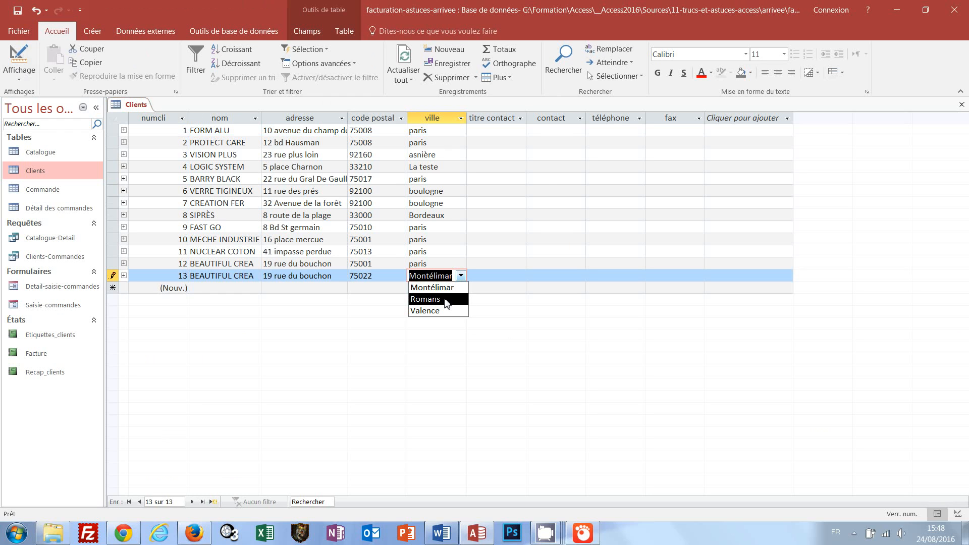
left_click(446, 300)
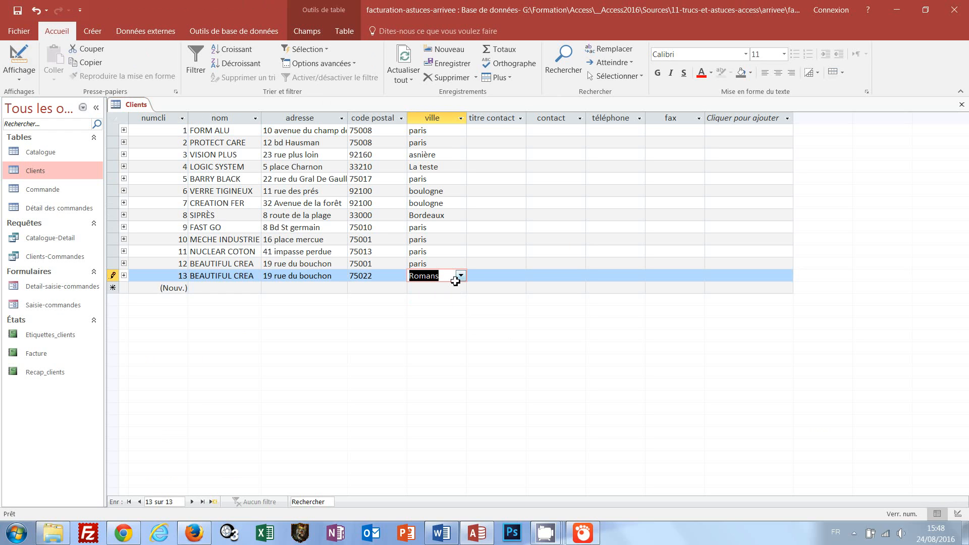
Step: Test the off-list value gfhdt in the ville field of client 13, and clear it again
key("BackSpace")
type("gfhdt")
key("Tab")
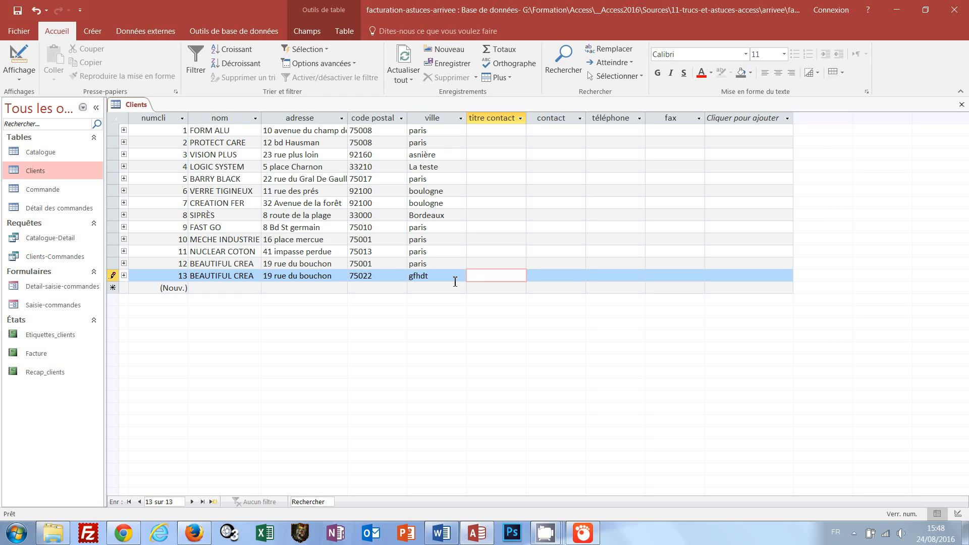
key("shift+Tab")
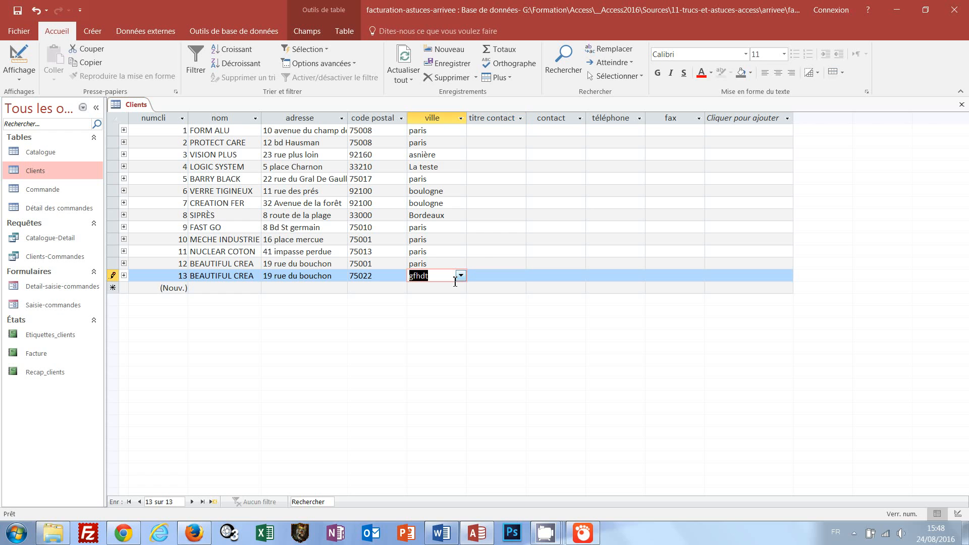
key("BackSpace")
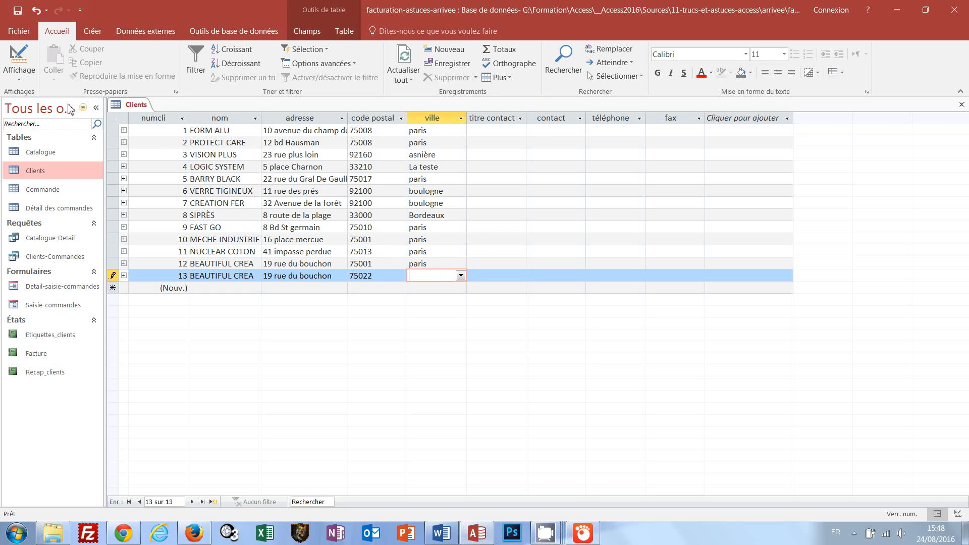
Step: Set the ville field's Limiter à liste lookup property to Oui in Design view and save the Clients table
left_click(22, 87)
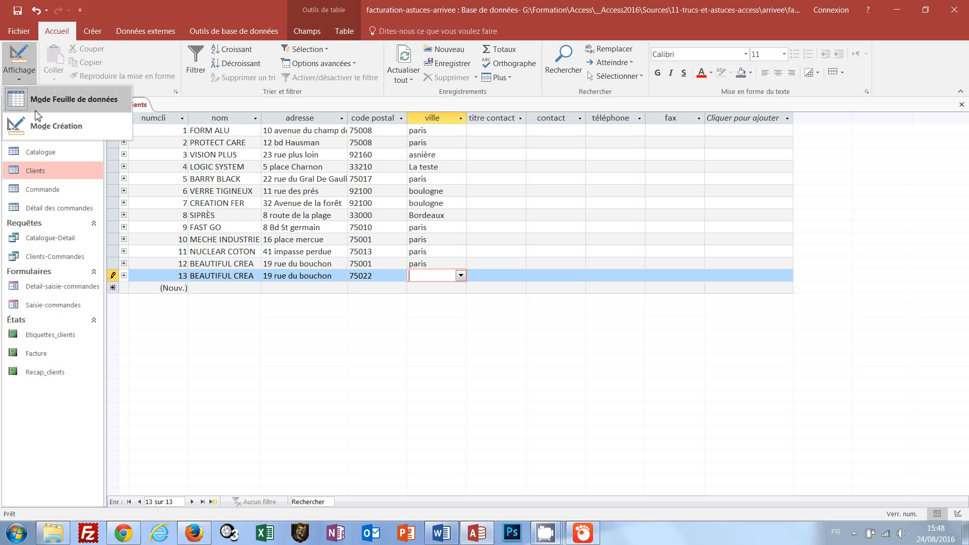
left_click(42, 128)
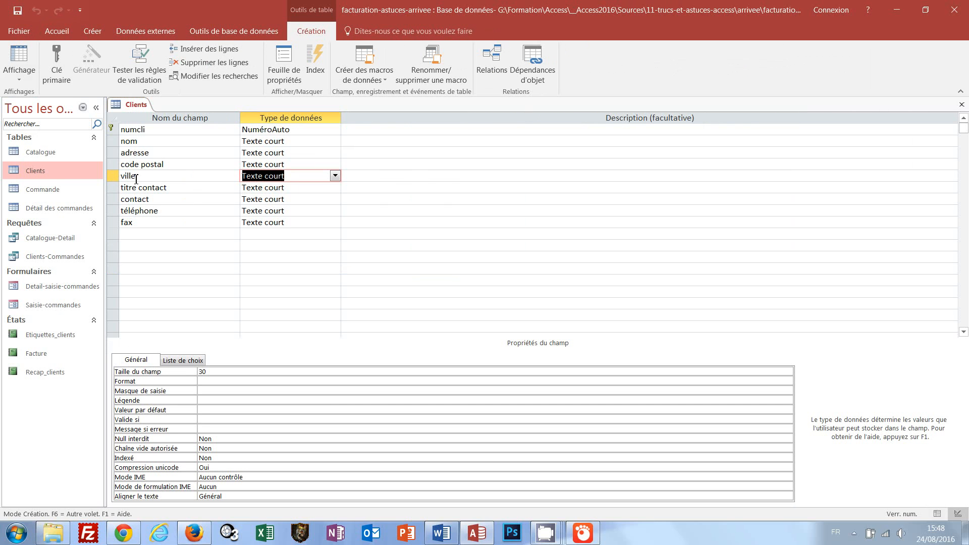
left_click(178, 363)
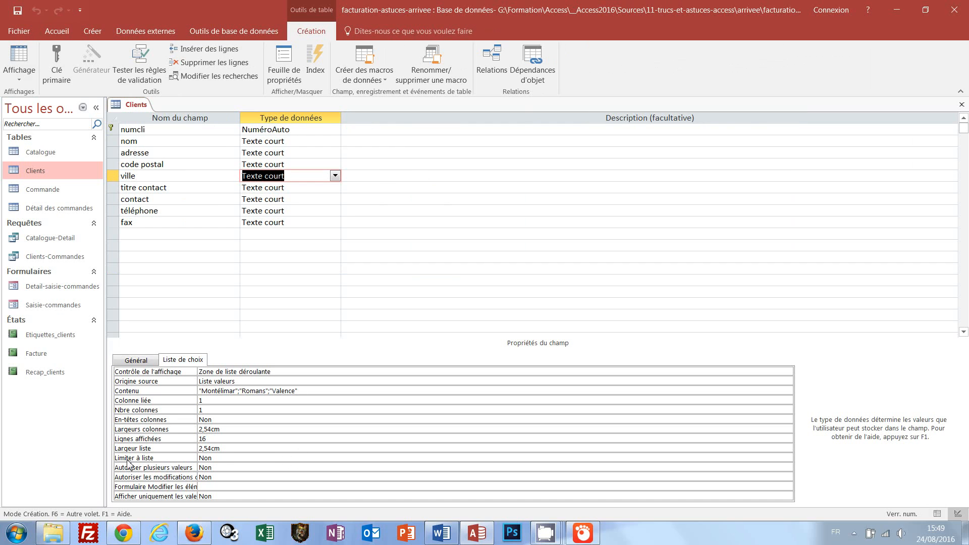
double_click(218, 458)
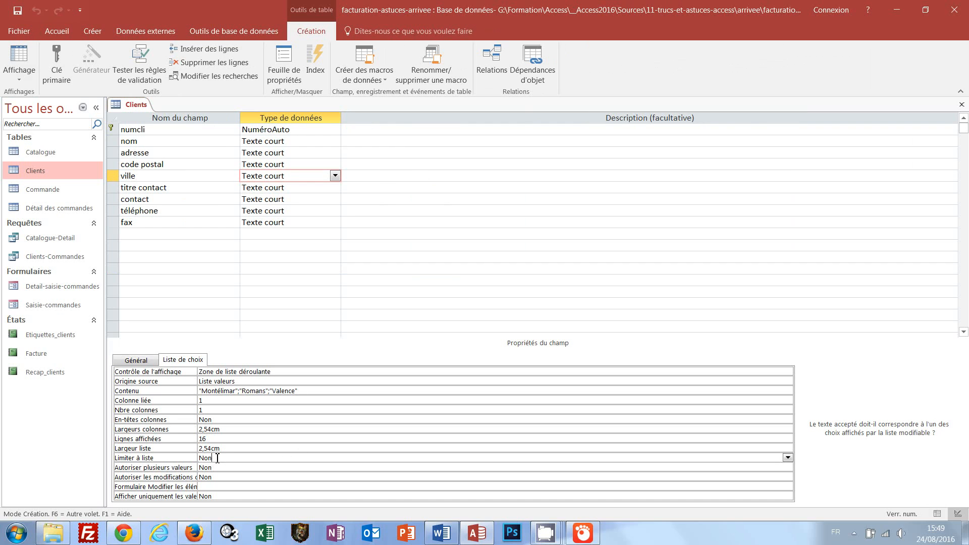
key("ctrl+s")
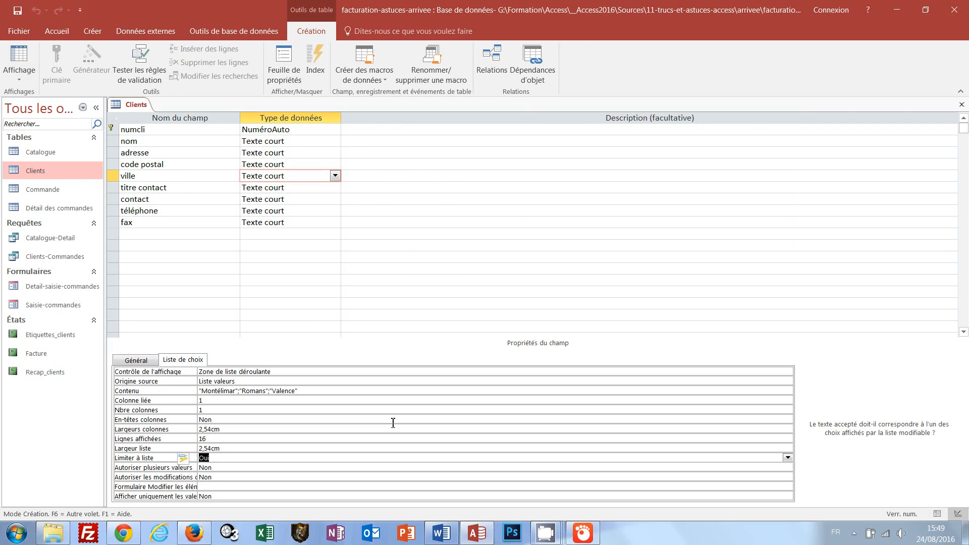
Step: Try to enter the off-list value hfgdt as client 13's ville in Datasheet view, and choose Montélimar from the list instead
left_click(20, 60)
left_click(436, 276)
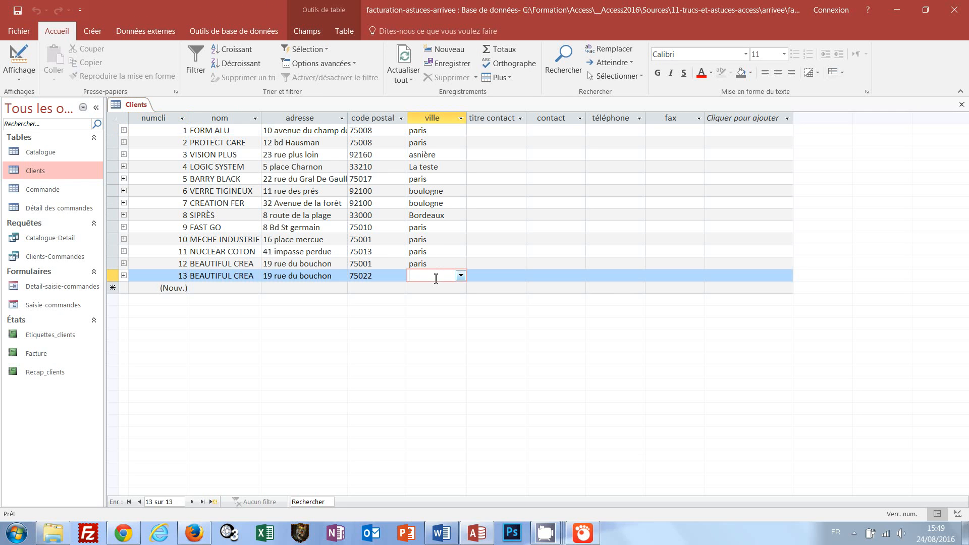
left_click(461, 276)
left_click(461, 276)
type("hfgdt")
key("Return")
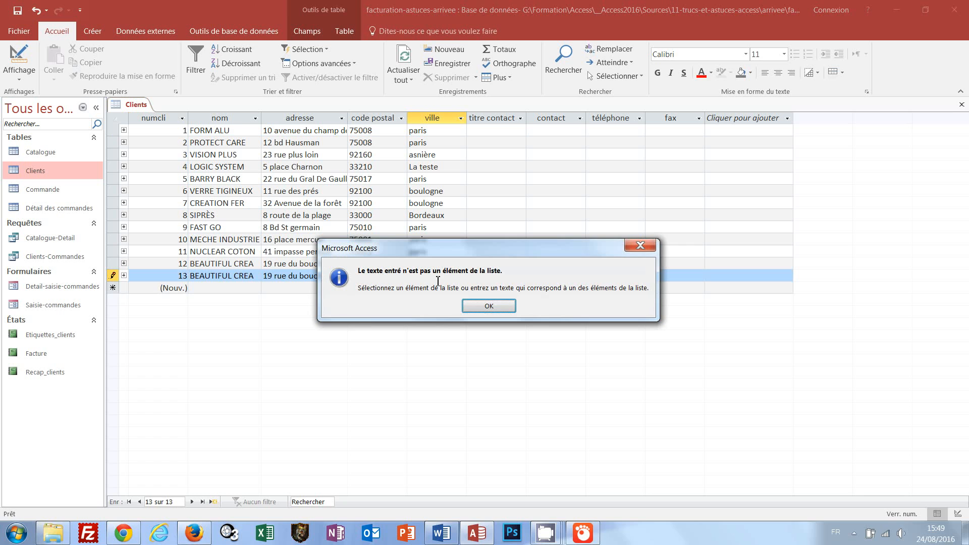
left_click(488, 307)
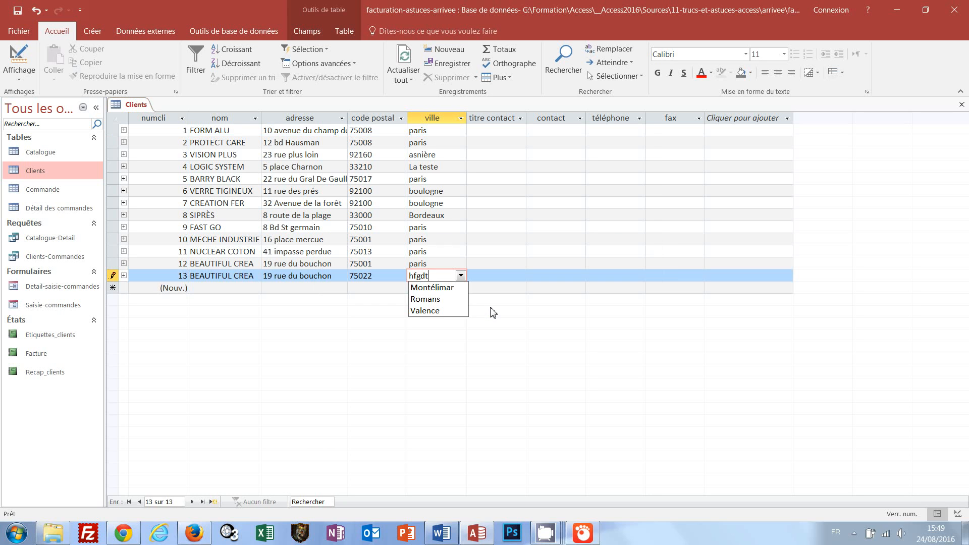
left_click(454, 286)
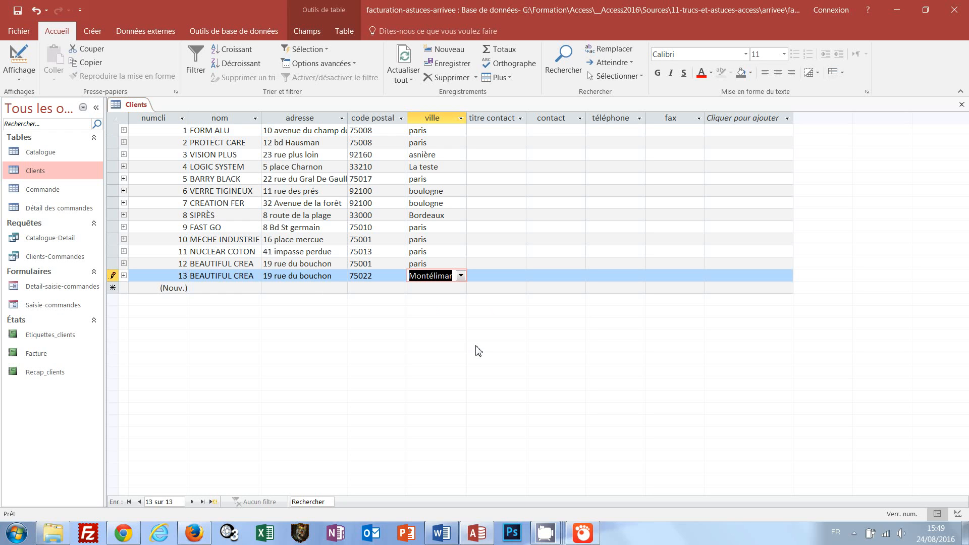
Step: Add "Loriol" to the end of the ville field's Contenu list in Design view
left_click(20, 80)
left_click(41, 127)
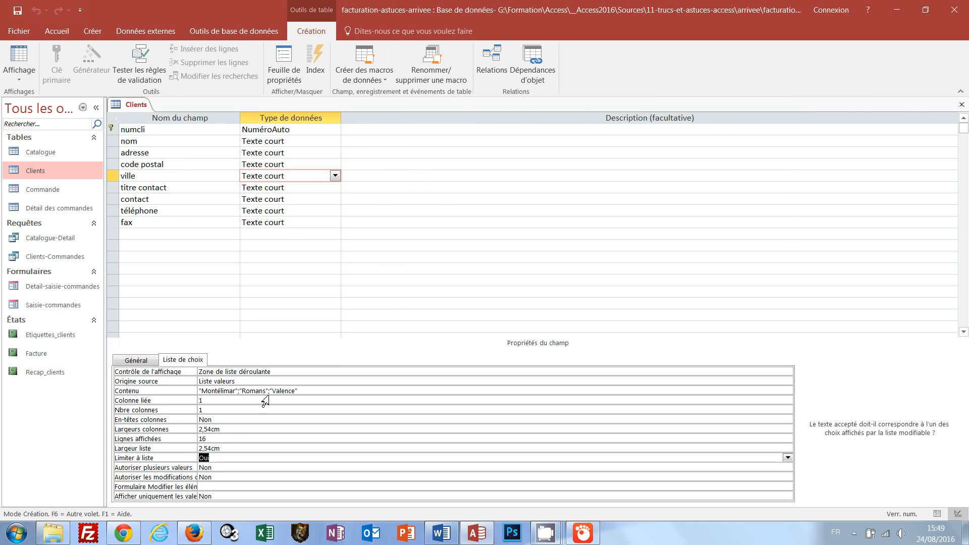
left_click(303, 391)
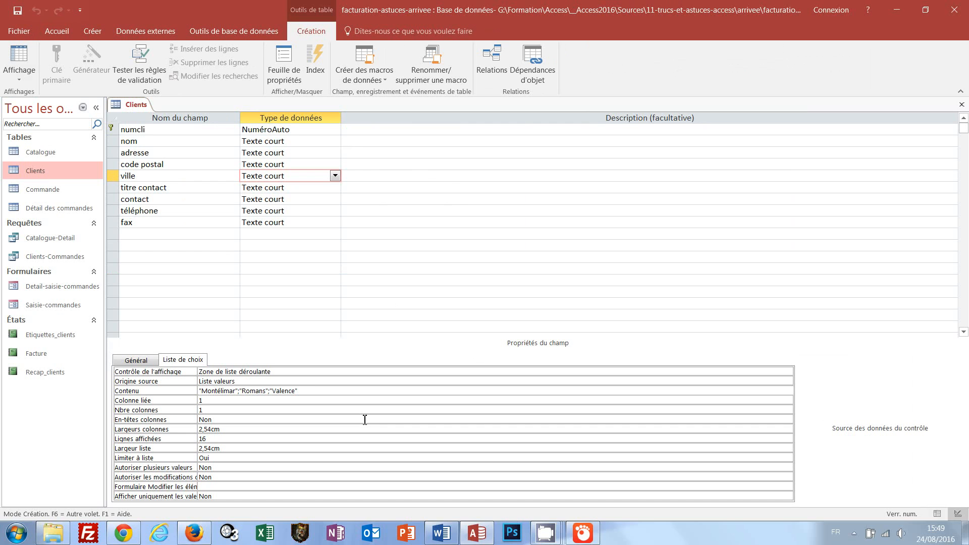
type(";\"Loriol")
Step: Choose Loriol as the ville of client 13 in Datasheet view and close the Clients table
left_click(20, 56)
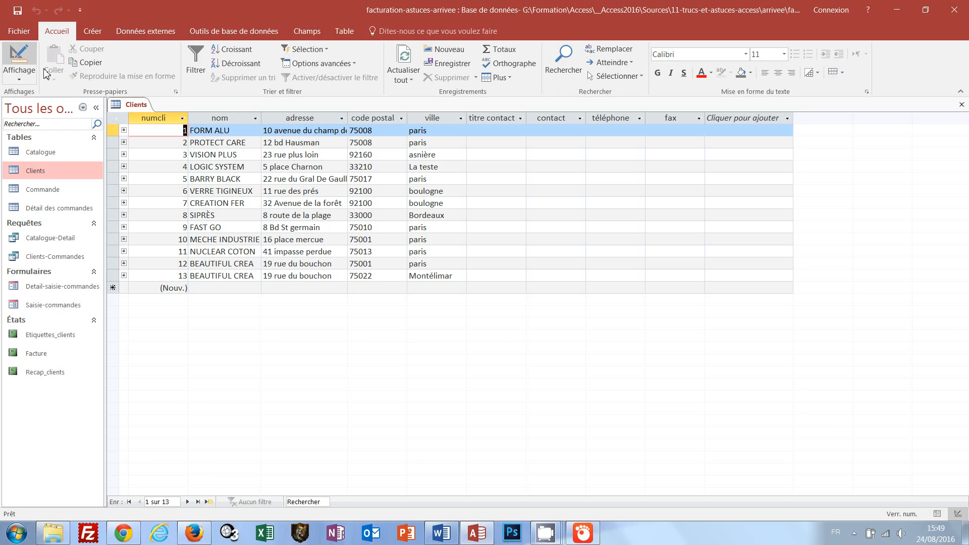
left_click(461, 276)
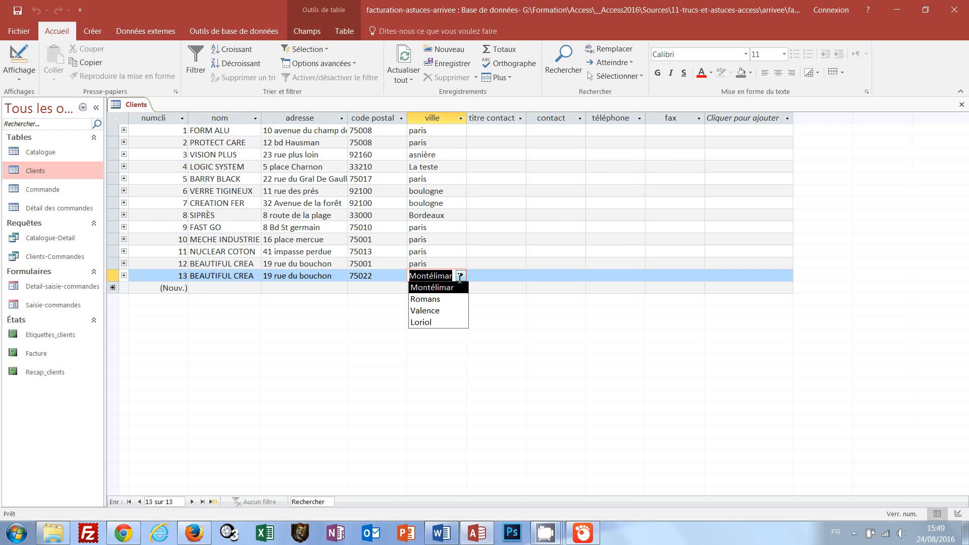
left_click(426, 323)
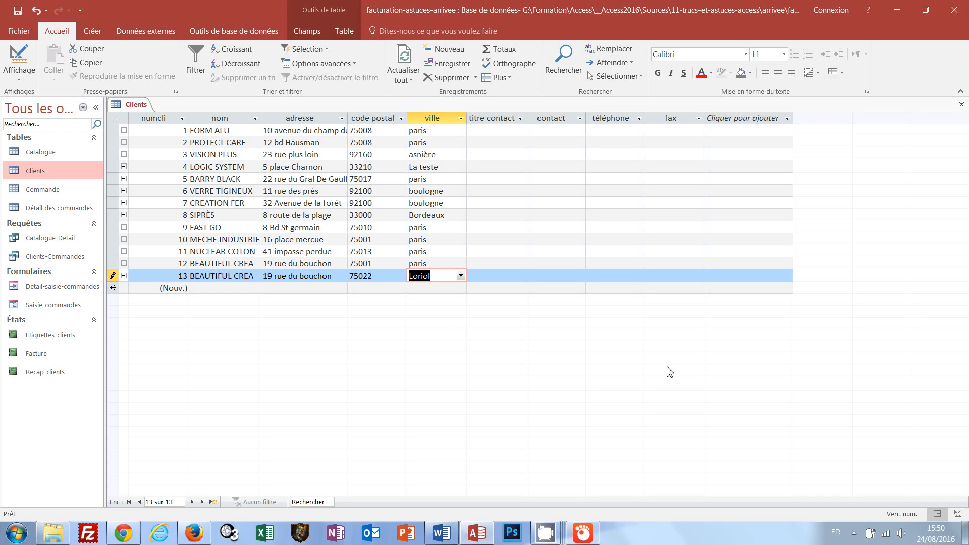
left_click(961, 105)
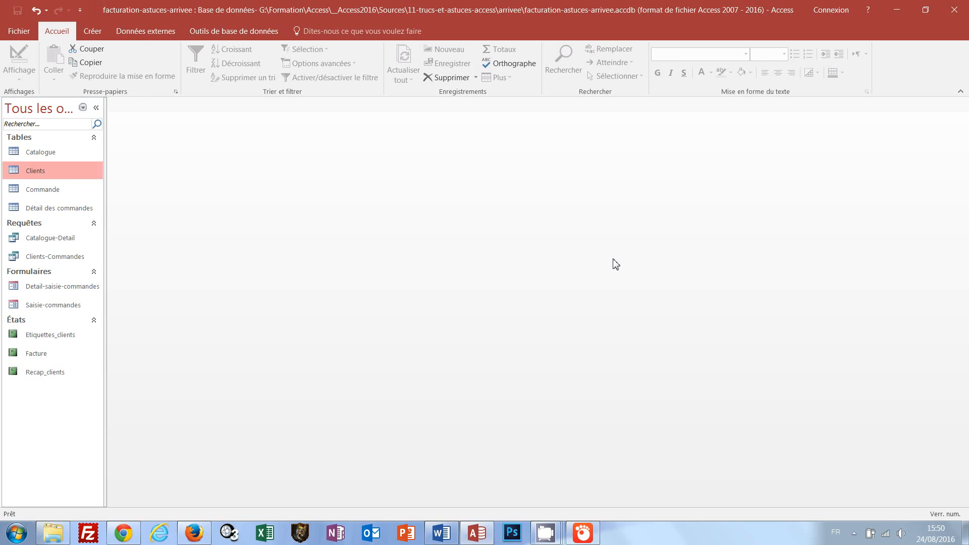
Step: Review the Clients records, close the table, and create a new query in Design view based on the Clients table
double_click(35, 170)
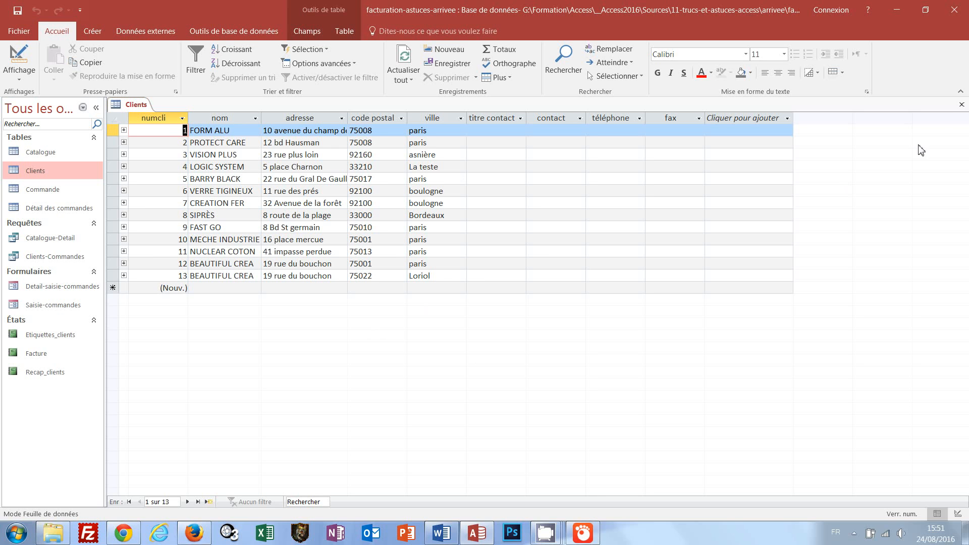
left_click(962, 106)
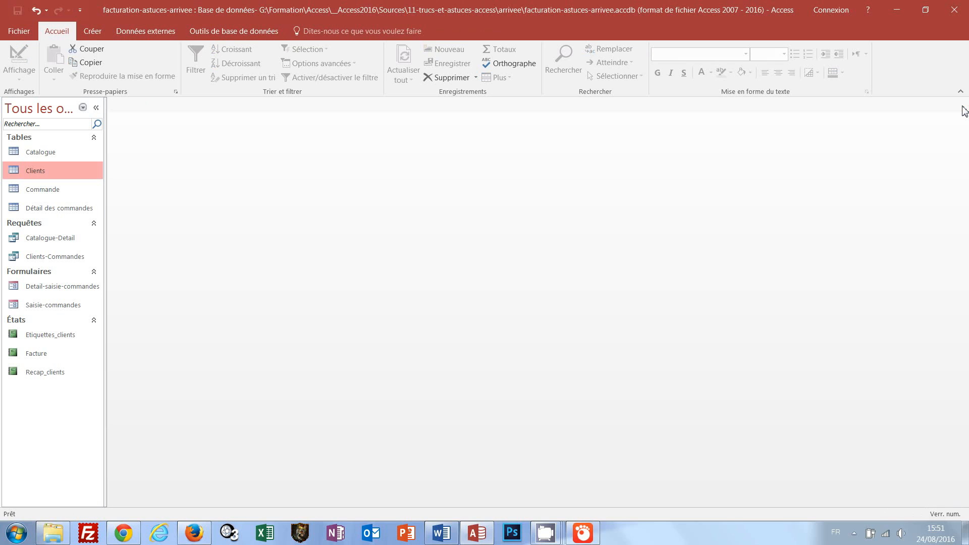
left_click(93, 32)
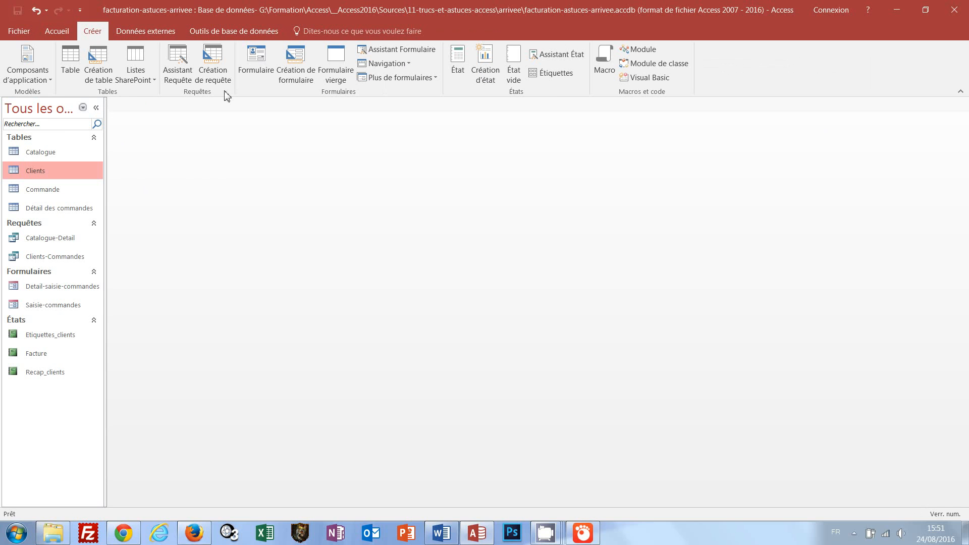
left_click(221, 71)
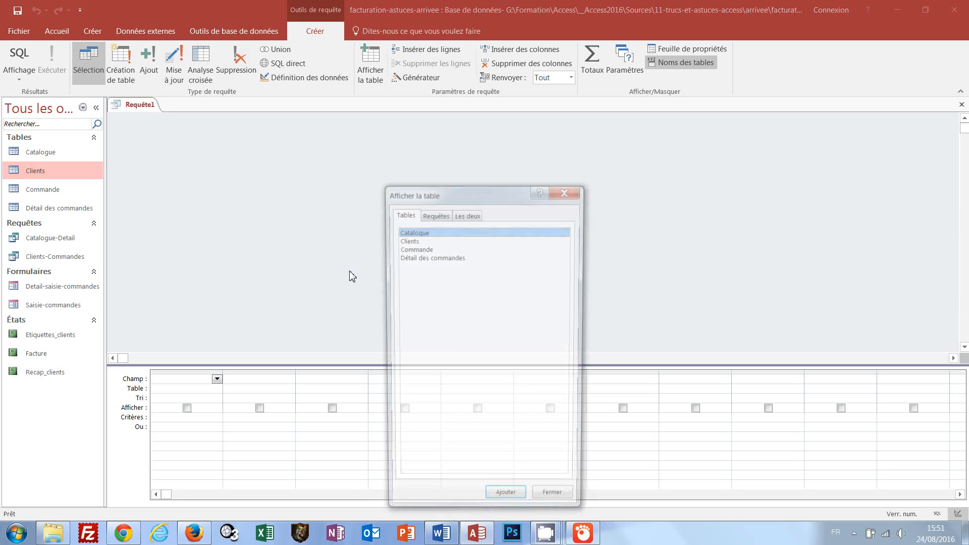
double_click(407, 240)
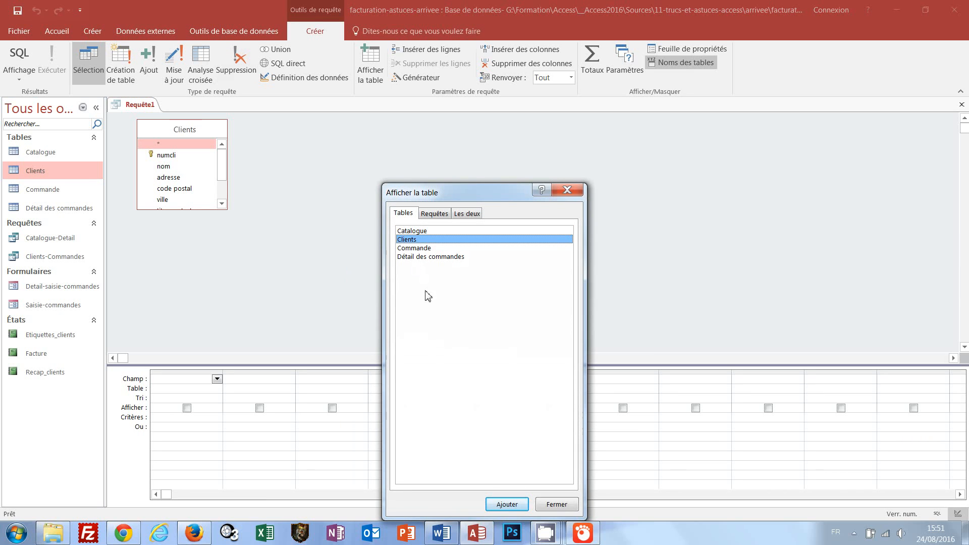
left_click(539, 507)
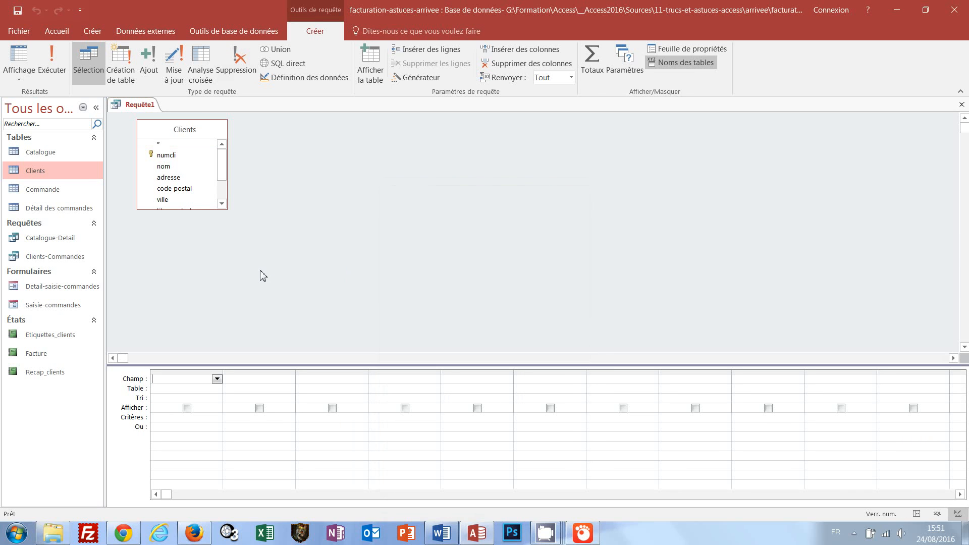
Step: Enlarge the Clients field list and add all its fields from numcli to fax to the query grid
left_click_drag(205, 214, 243, 274)
left_click(169, 246, "shift")
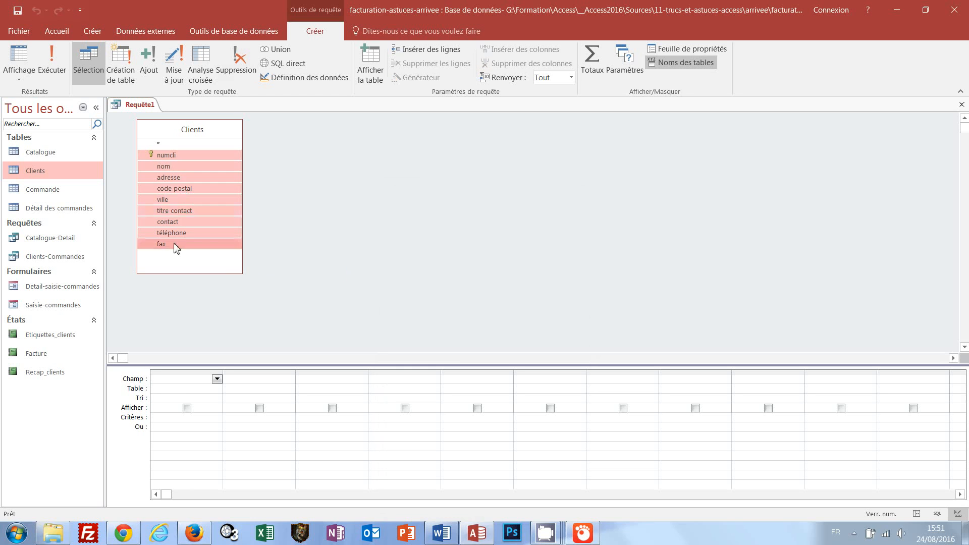
left_click_drag(170, 160, 186, 382)
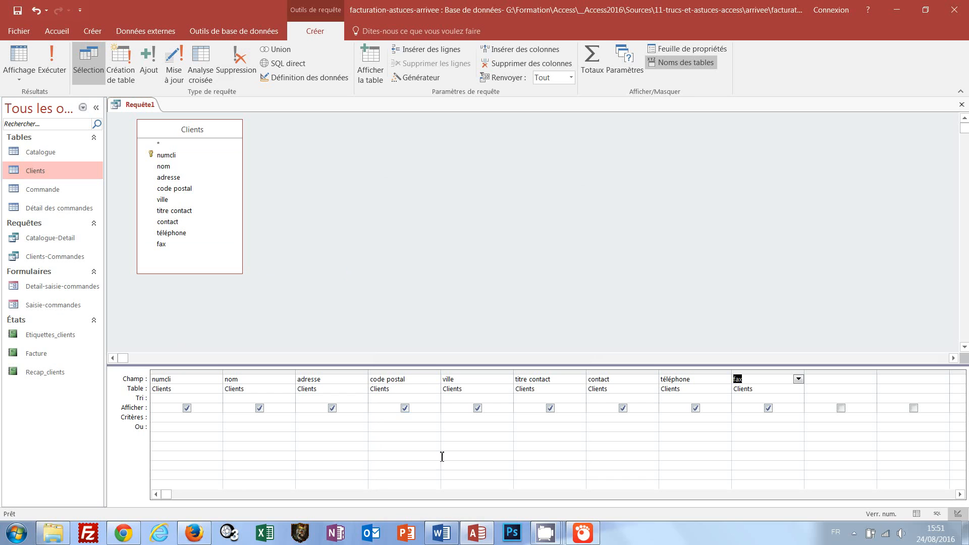
Step: Set the code postal criterion to 75* and save the query as clients_parisiens
left_click(383, 419)
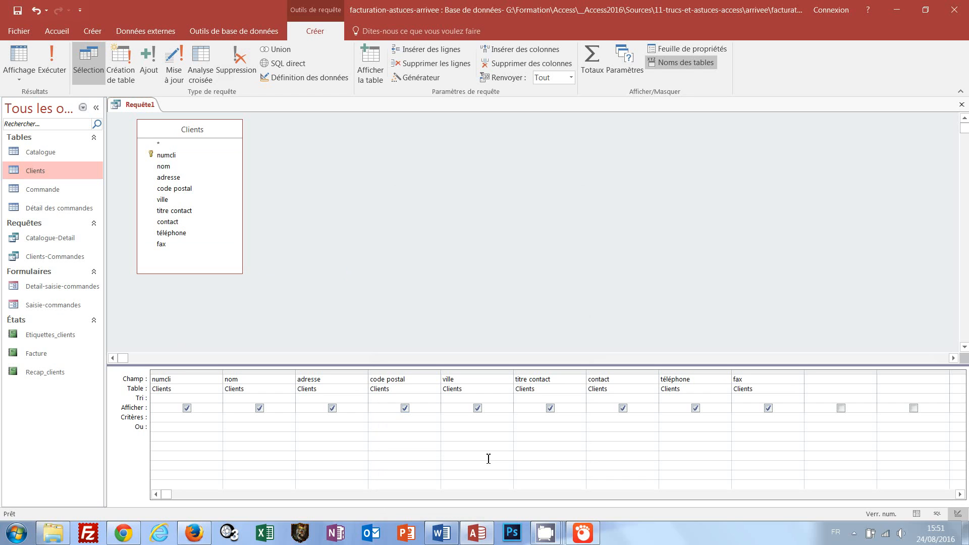
type("75*")
key("Tab")
key("ctrl+s")
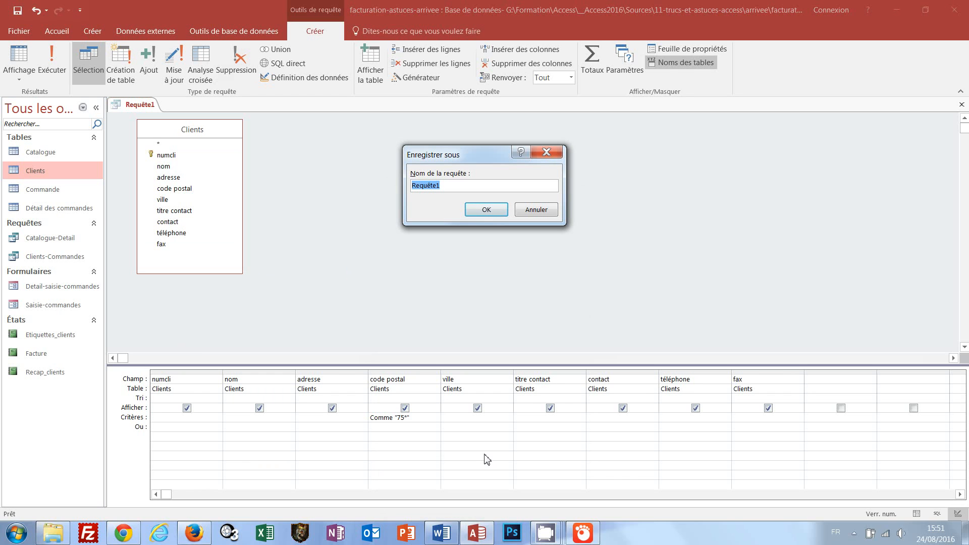
type("clients_parisiens")
left_click(482, 213)
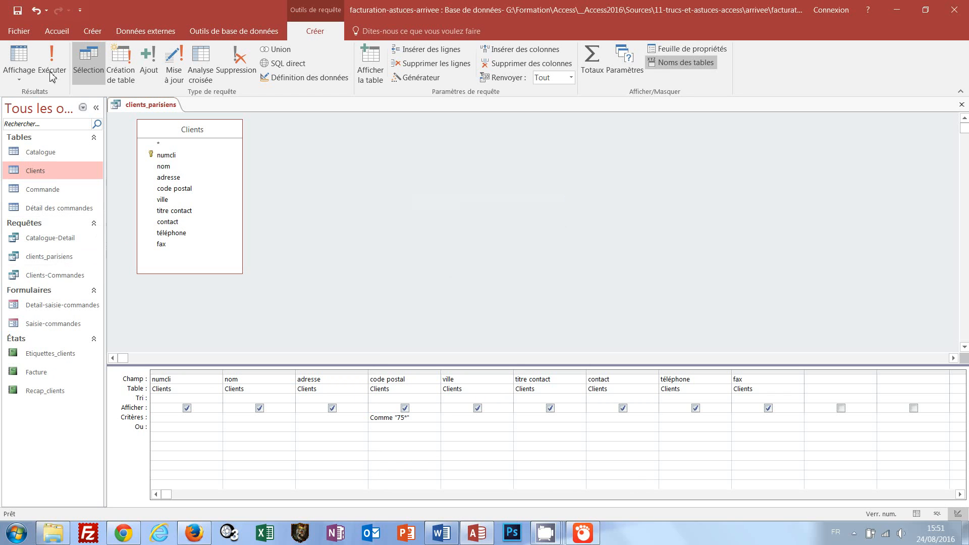
Step: Run the clients_parisiens query to check its records, return to Design view, and close the query
left_click(56, 56)
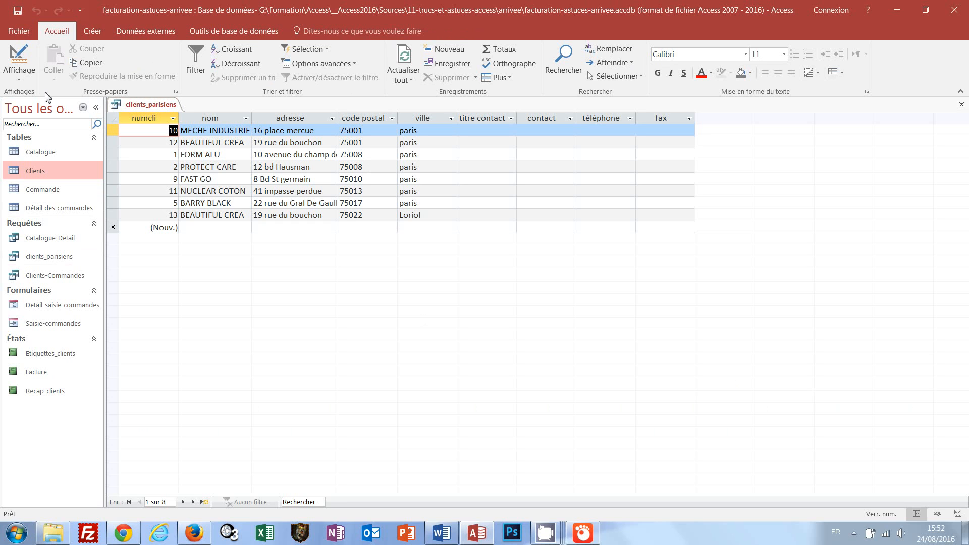
left_click(25, 76)
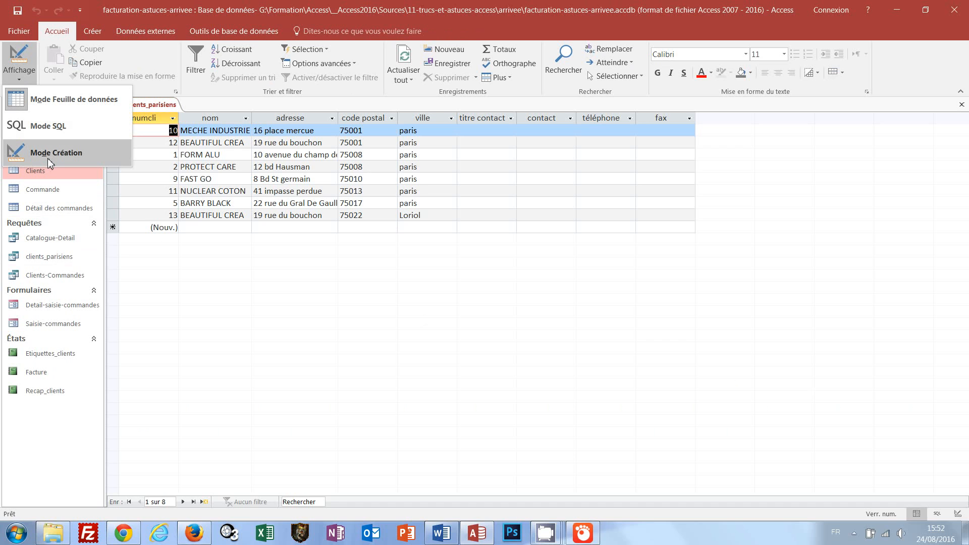
left_click(47, 157)
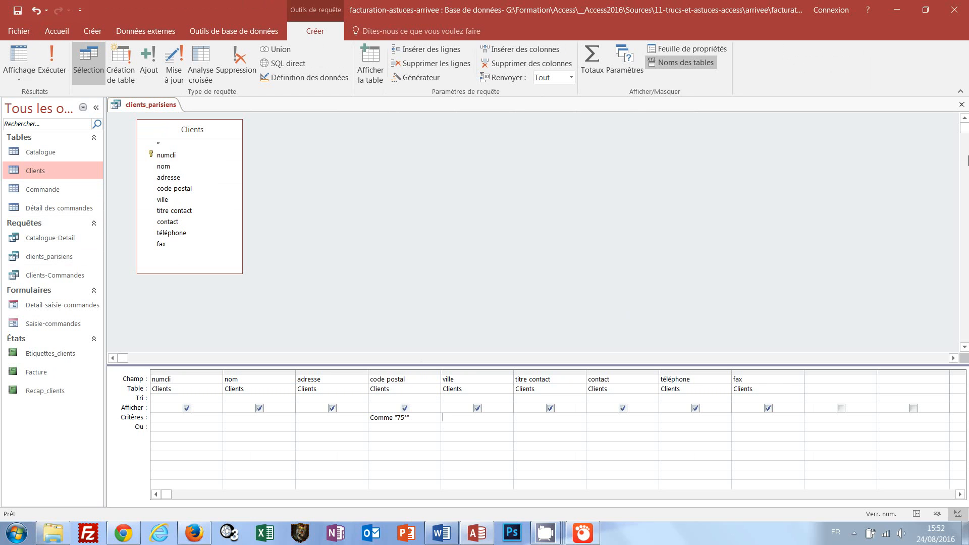
left_click(962, 104)
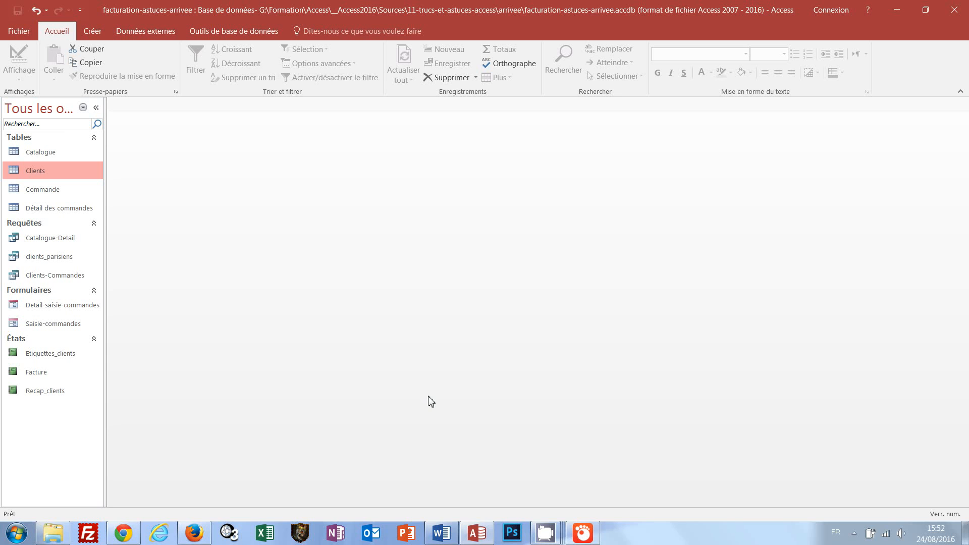
Step: Review the prices in the Catalogue table, and create a new query in Design view based on that table
double_click(41, 152)
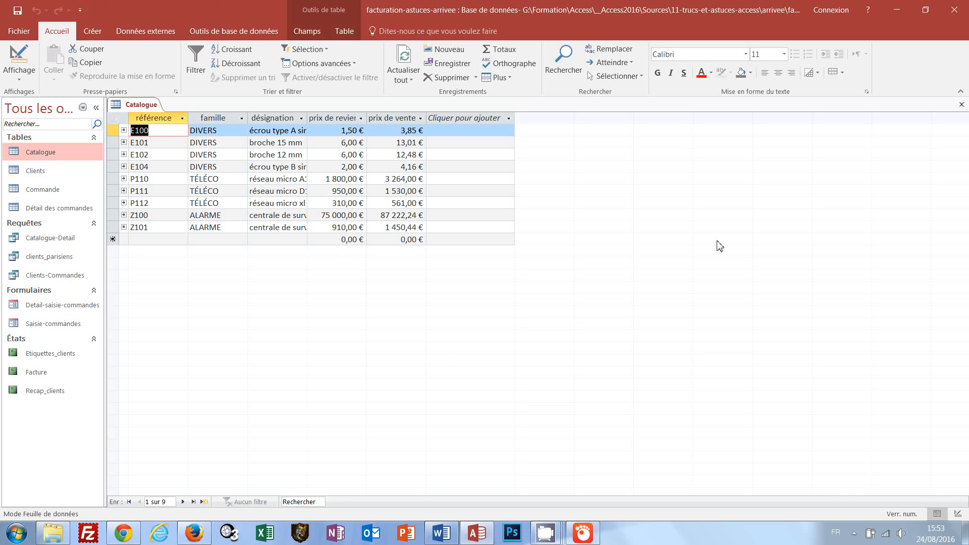
left_click(962, 106)
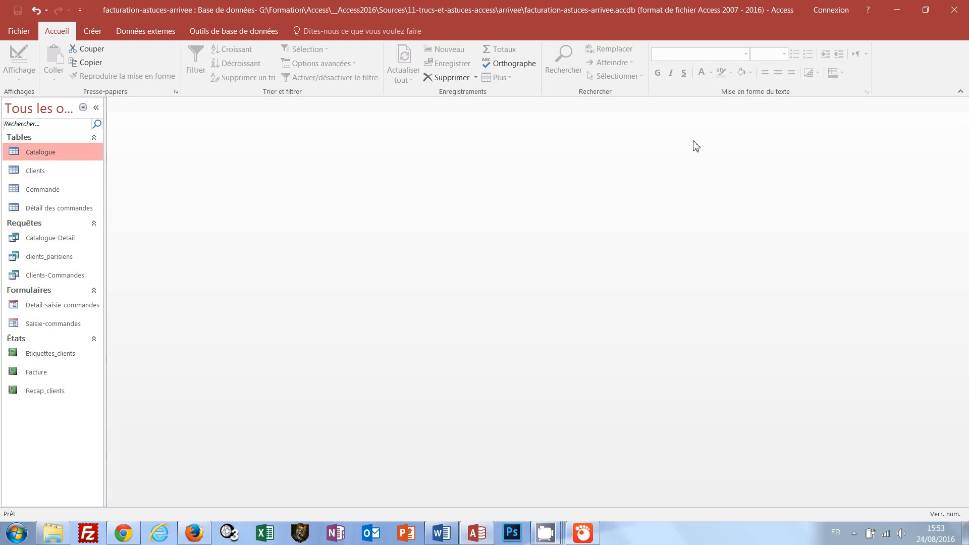
left_click(96, 33)
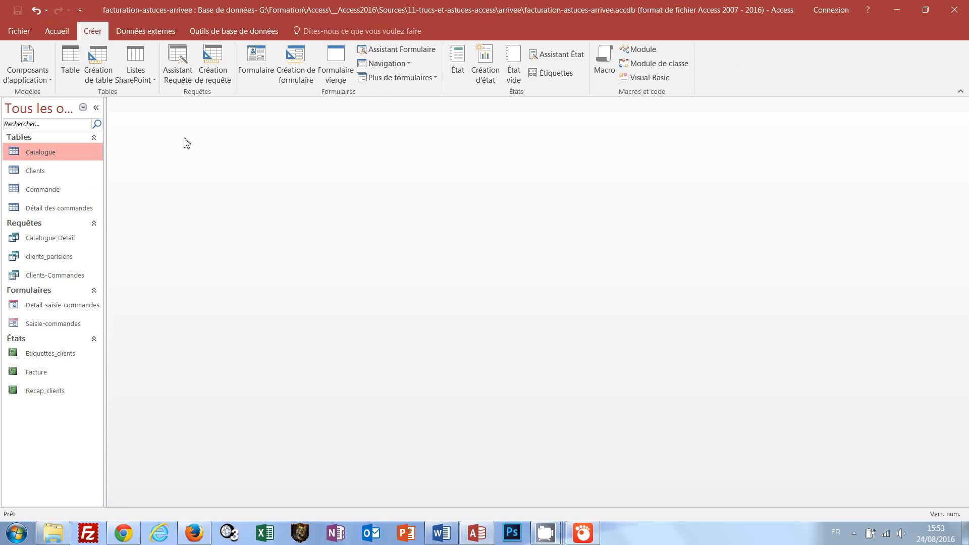
left_click(222, 64)
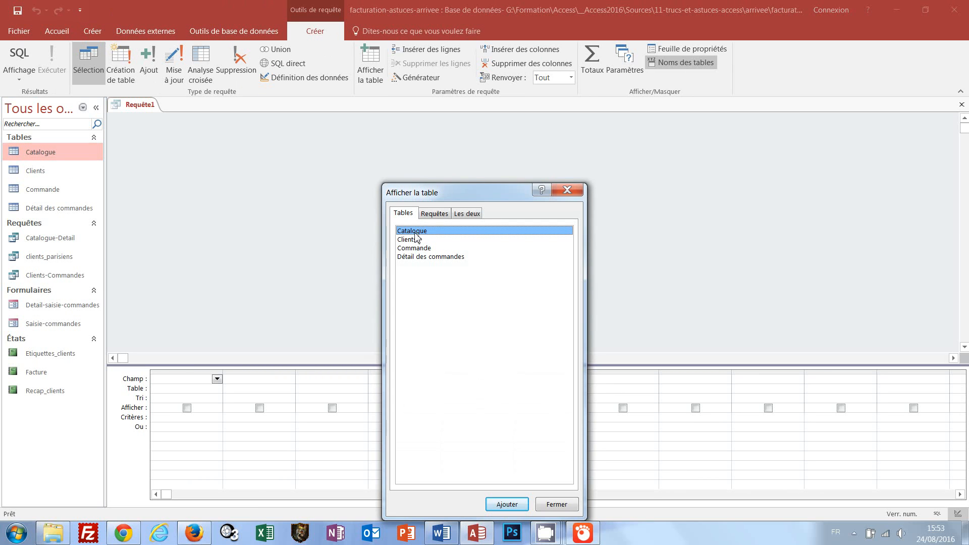
left_click(507, 504)
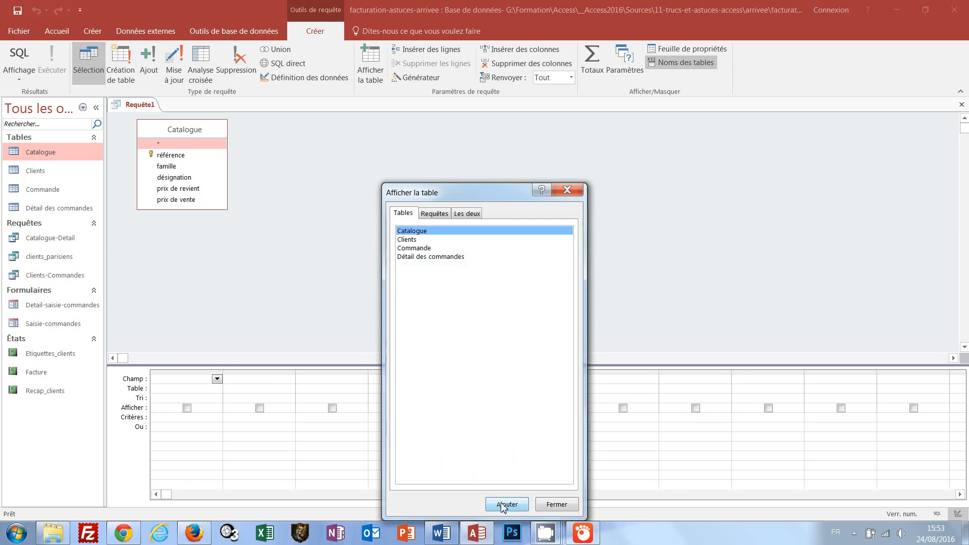
left_click(555, 504)
Step: Add all the Catalogue fields from référence to prix de vente to the query grid
left_click(172, 156)
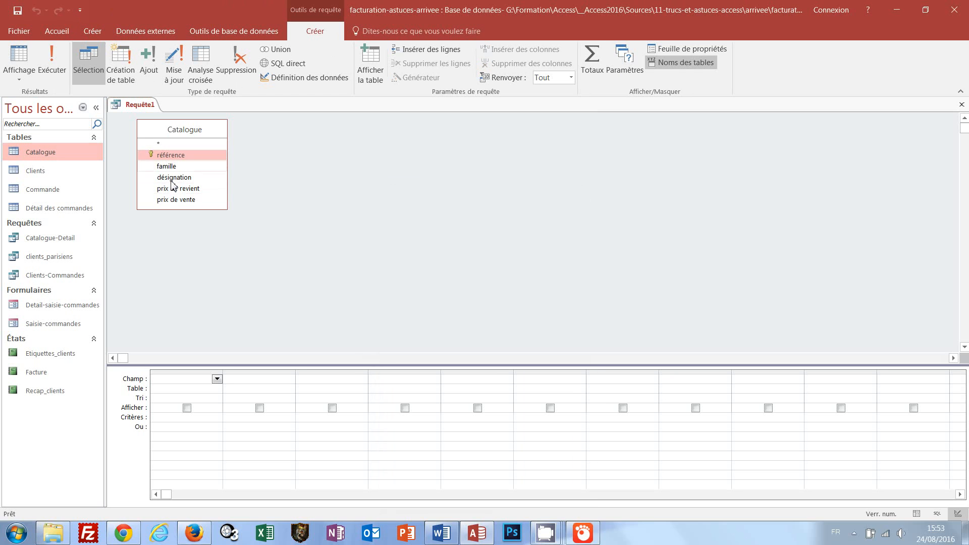
left_click(178, 200, "shift")
left_click_drag(175, 165, 168, 379)
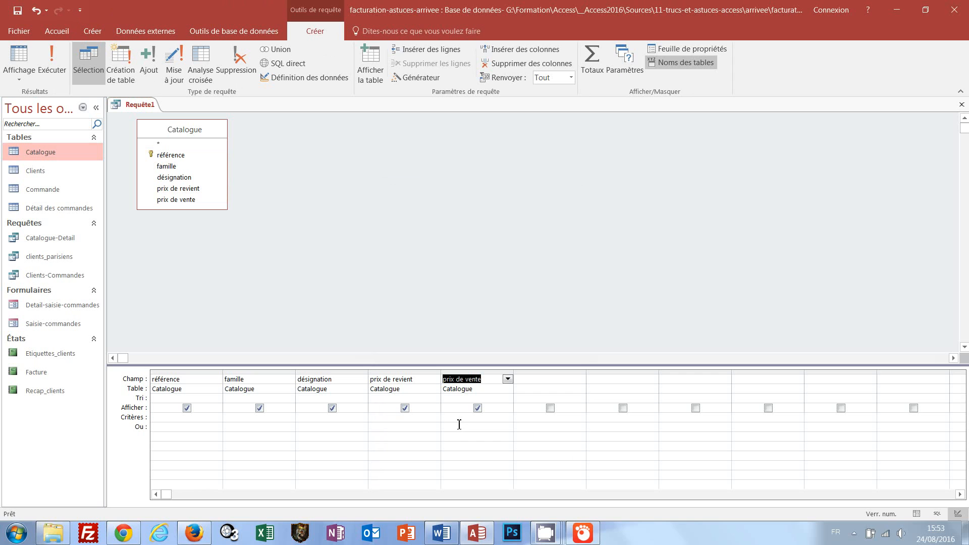
Step: Convert the query to an update query that sets prix de vente to [prix de vente]*1,02, and run it on the Catalogue records
left_click(175, 65)
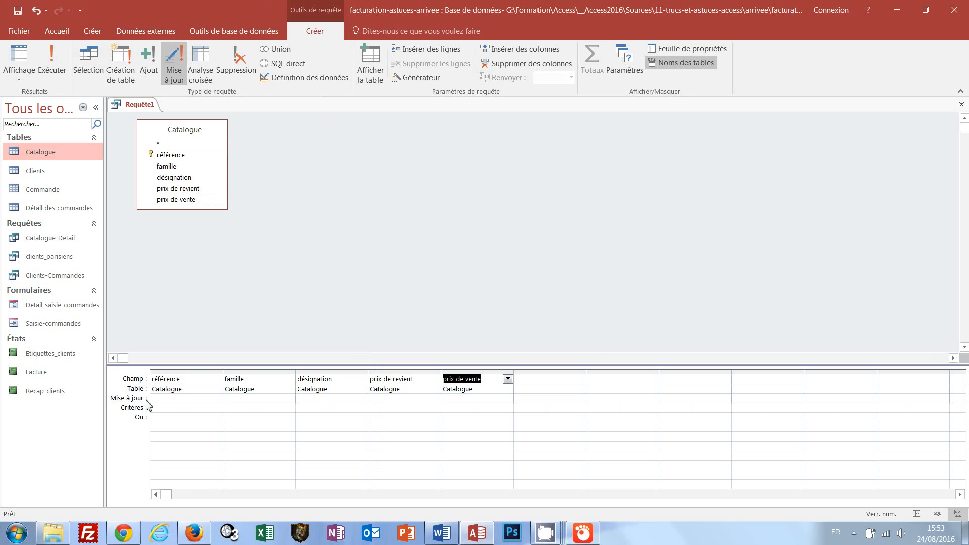
left_click(462, 402)
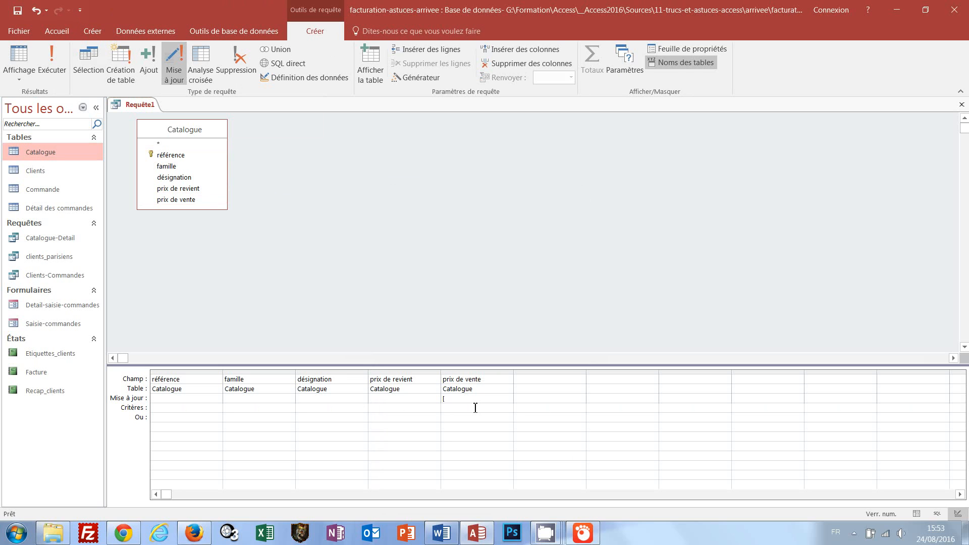
type("prix de vente]*1,02")
left_click(60, 67)
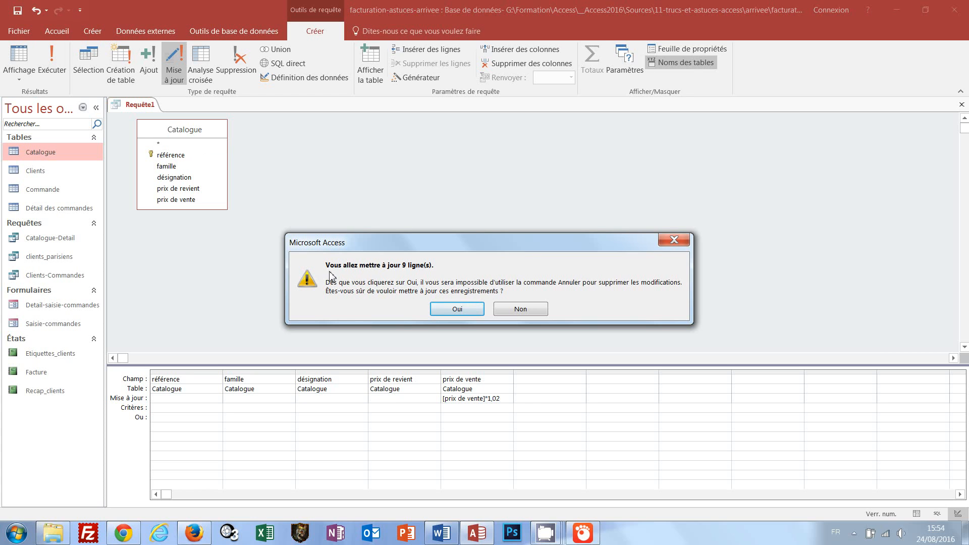
left_click(463, 311)
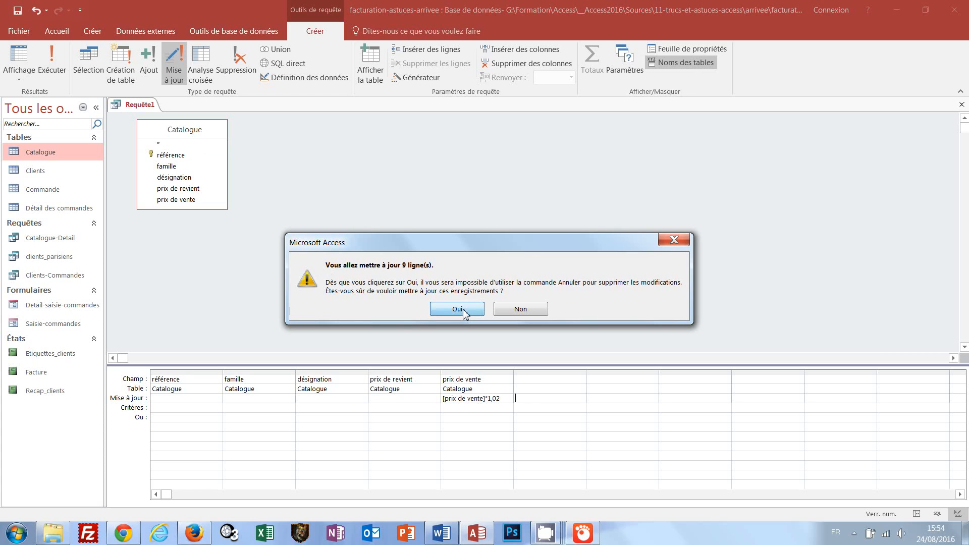
Step: Close the update query without saving it, and check the prix de vente values in the Catalogue table
left_click(961, 104)
left_click(487, 301)
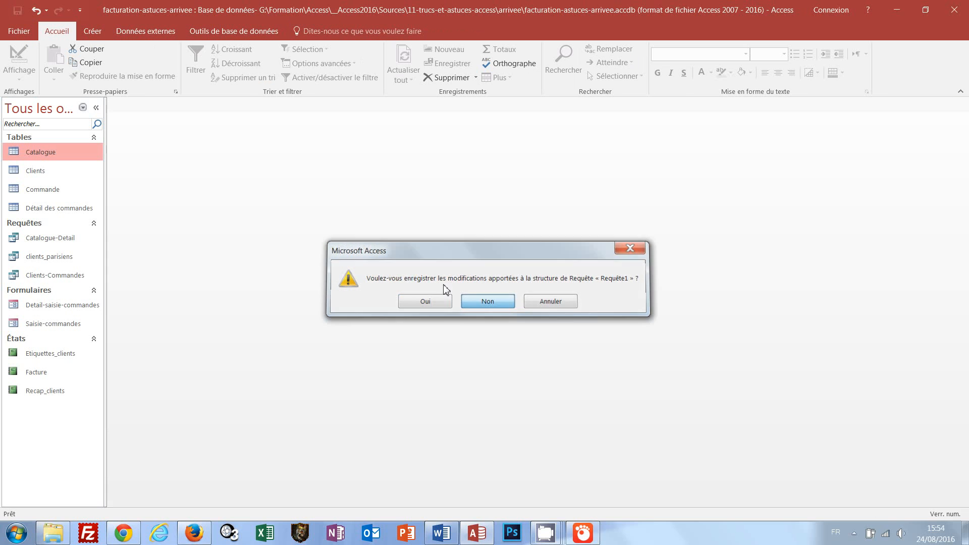
double_click(41, 152)
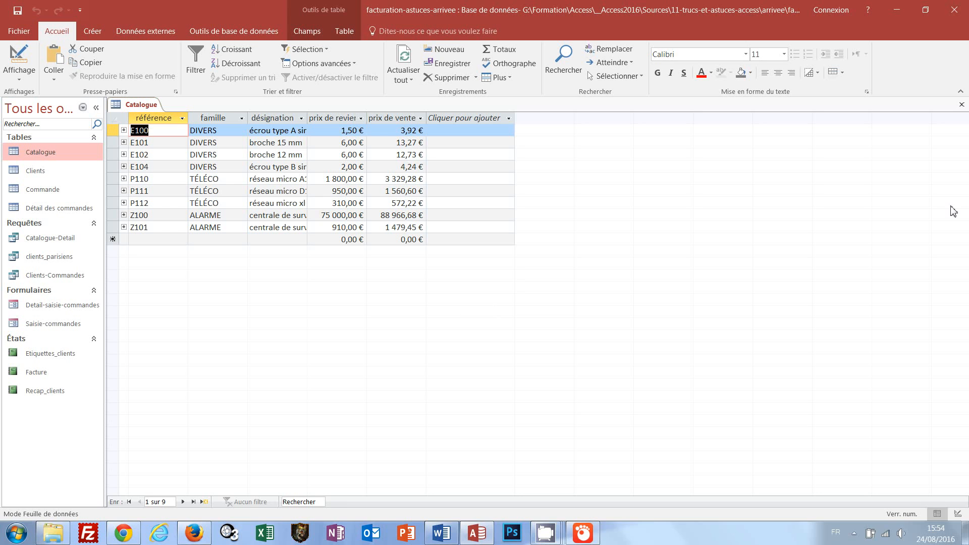
left_click(961, 104)
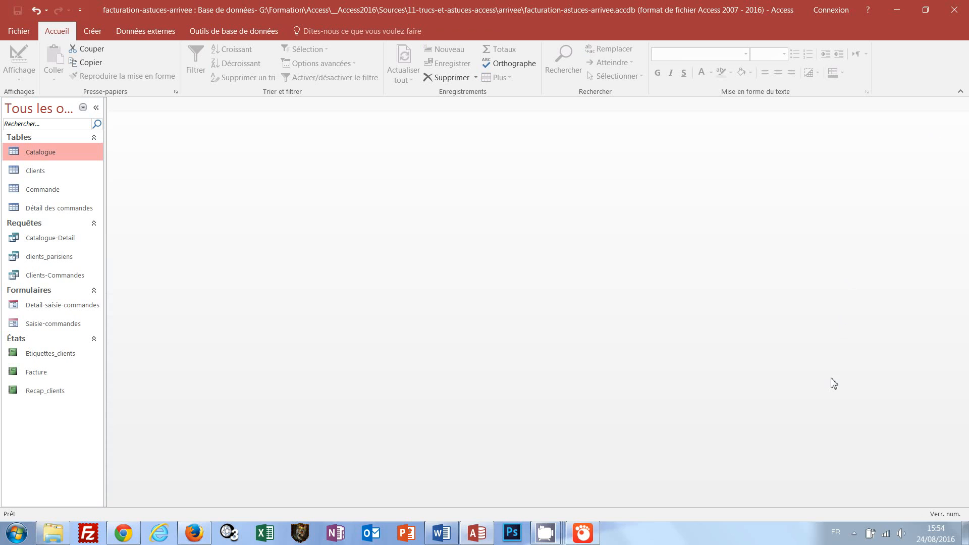
Step: Open the Saisie-commandes form in Design view and draw a command button beside the search button below the subform
left_click(53, 326)
right_click(52, 327)
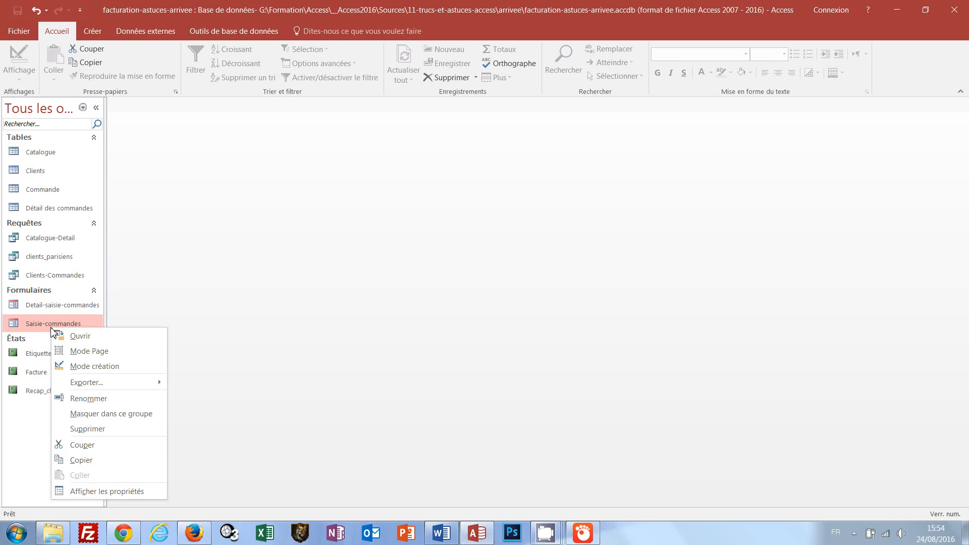
left_click(101, 367)
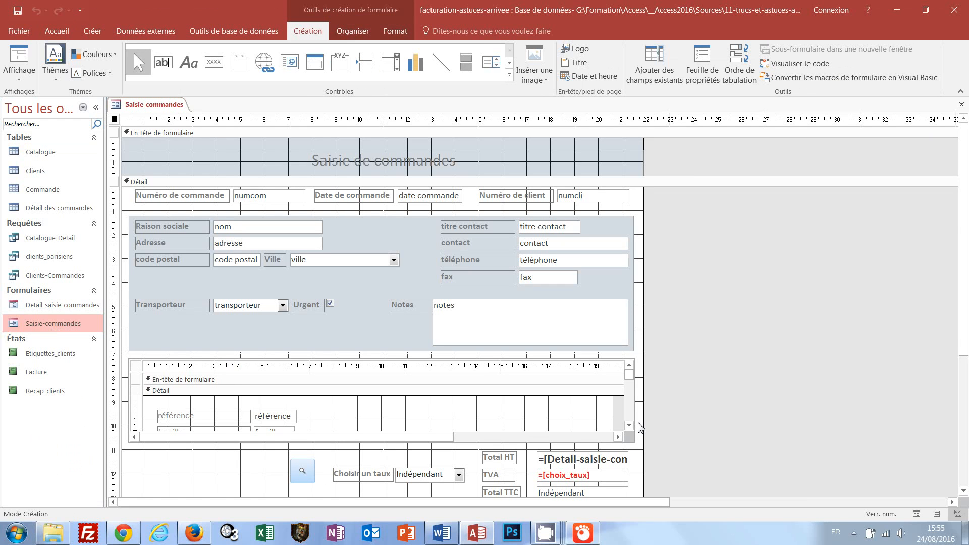
scroll(683, 398, "down", 1)
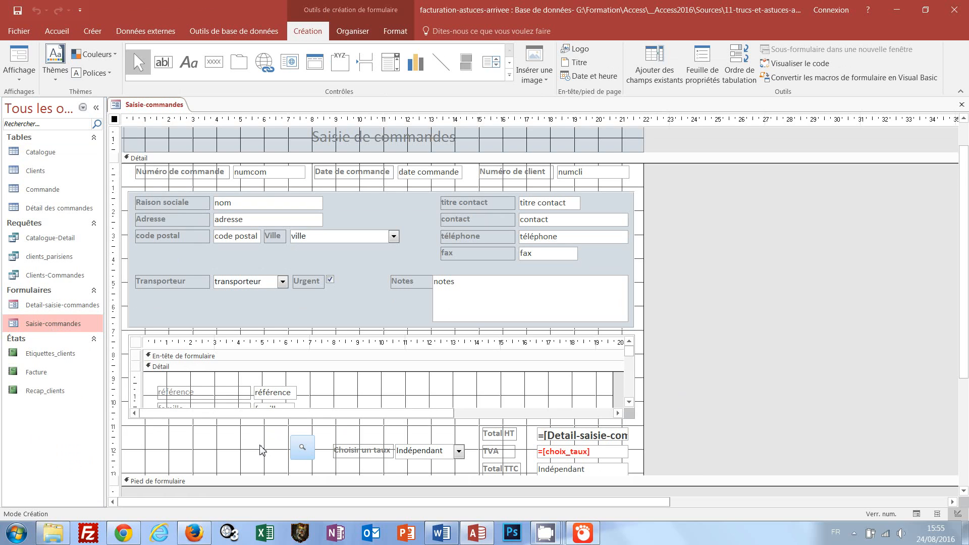
left_click(212, 65)
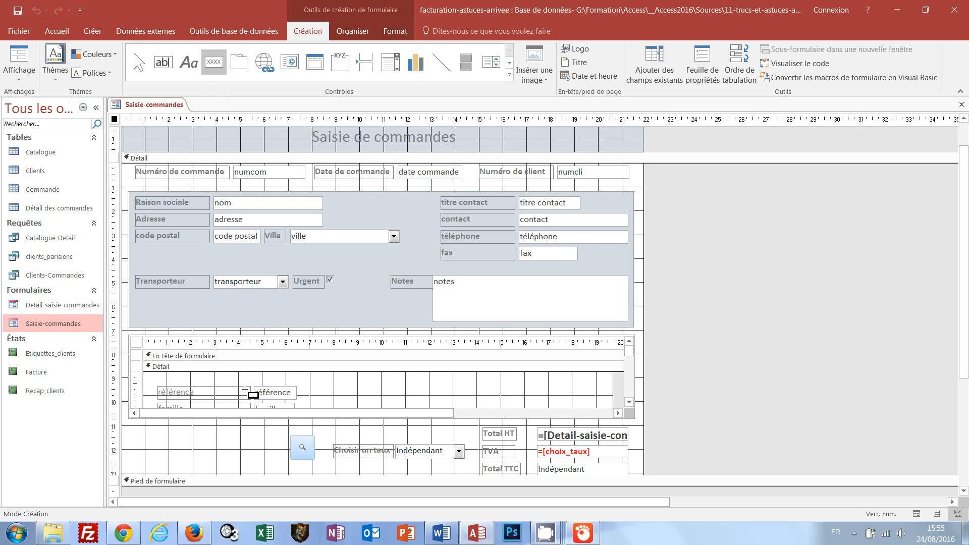
left_click_drag(228, 431, 258, 456)
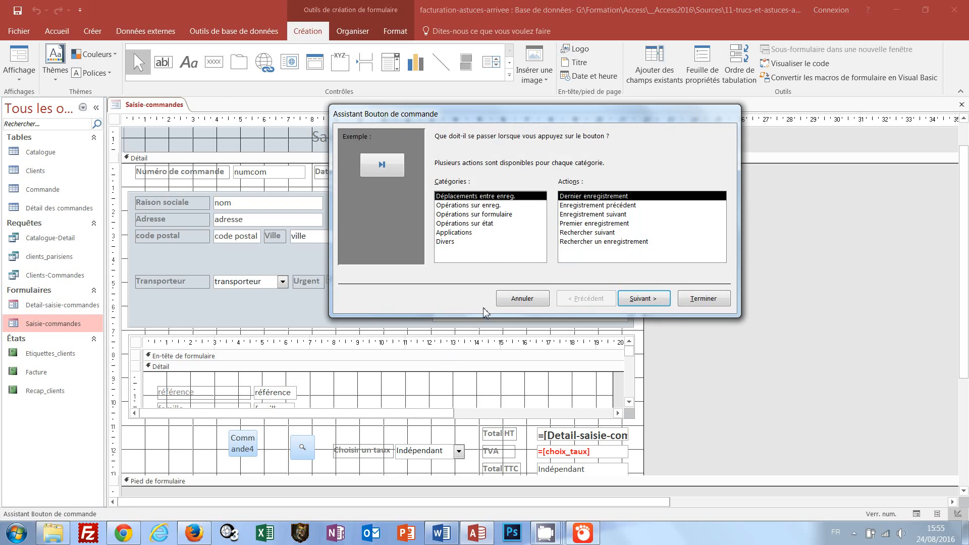
Step: Make the button close the form, with the Sortir par la portière image and the name Fermer_formulaire
left_click(479, 215)
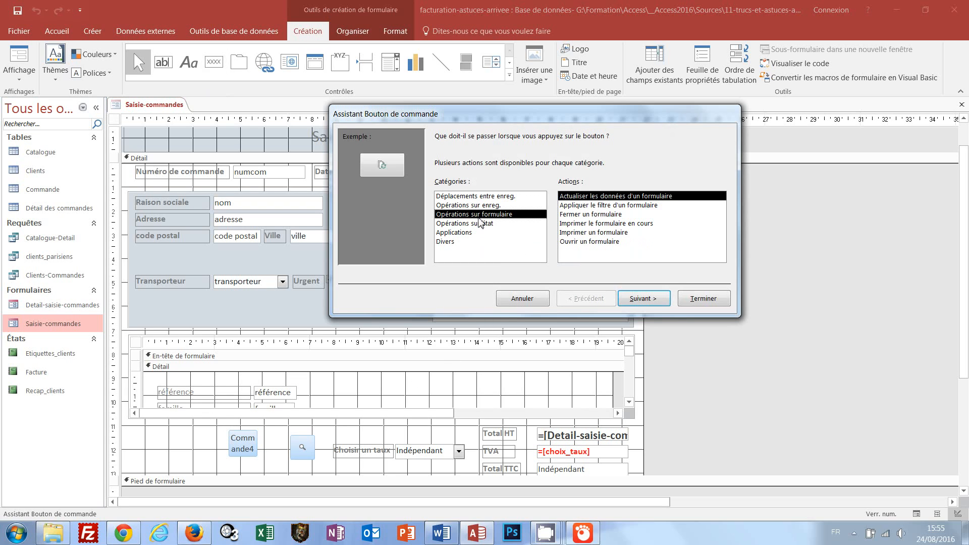
left_click(601, 215)
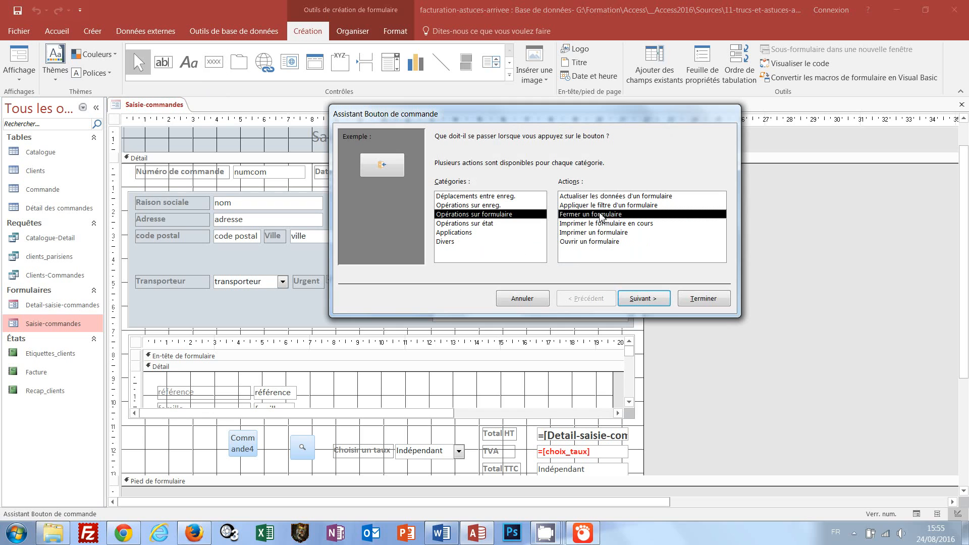
left_click(640, 303)
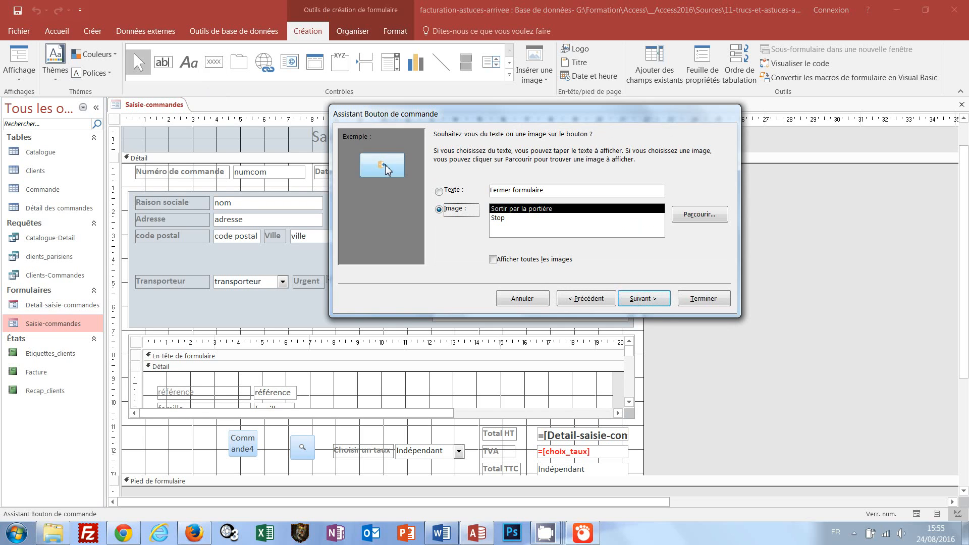
left_click(642, 299)
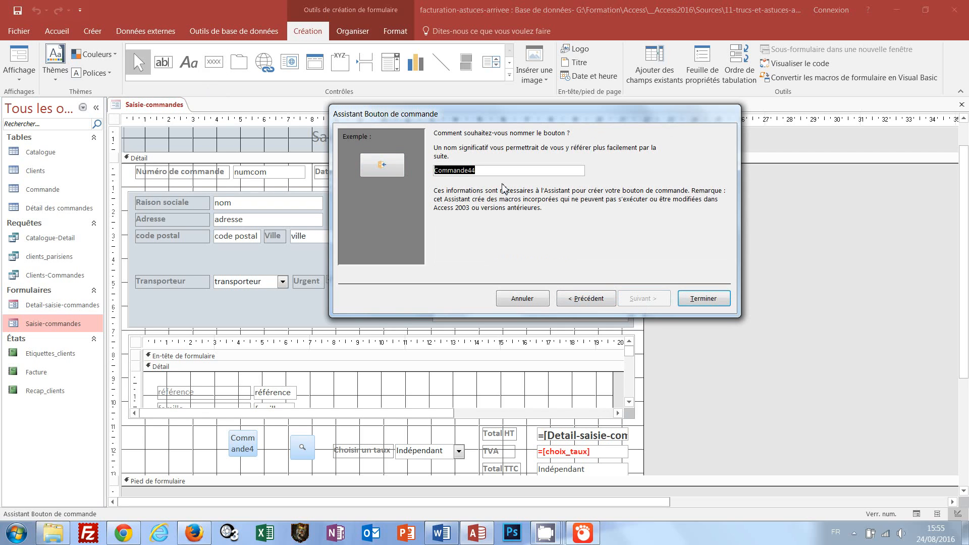
type("Fermer_formulaire")
left_click(705, 301)
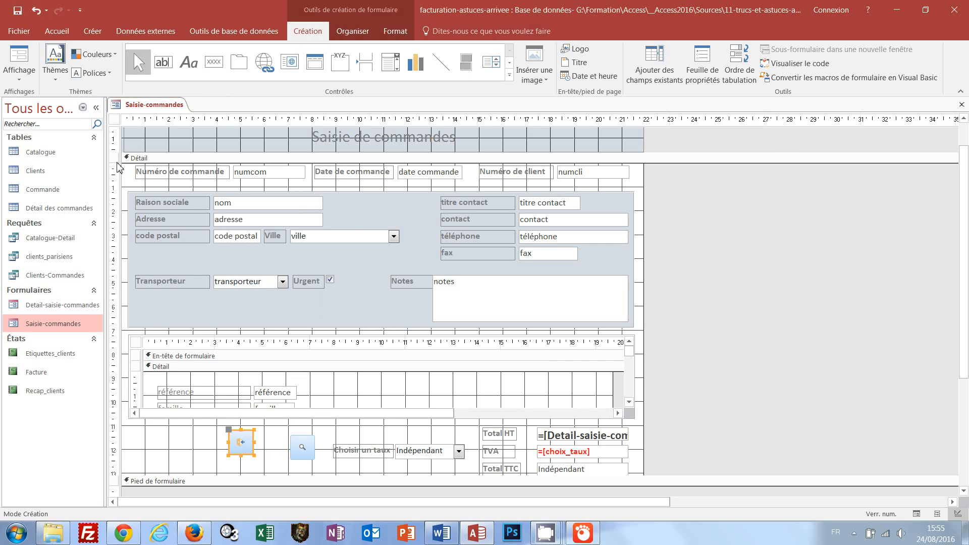
Step: Display Saisie-commandes in Form view, browse to the third order, and test the new button by closing the form with it
left_click(20, 79)
left_click(38, 103)
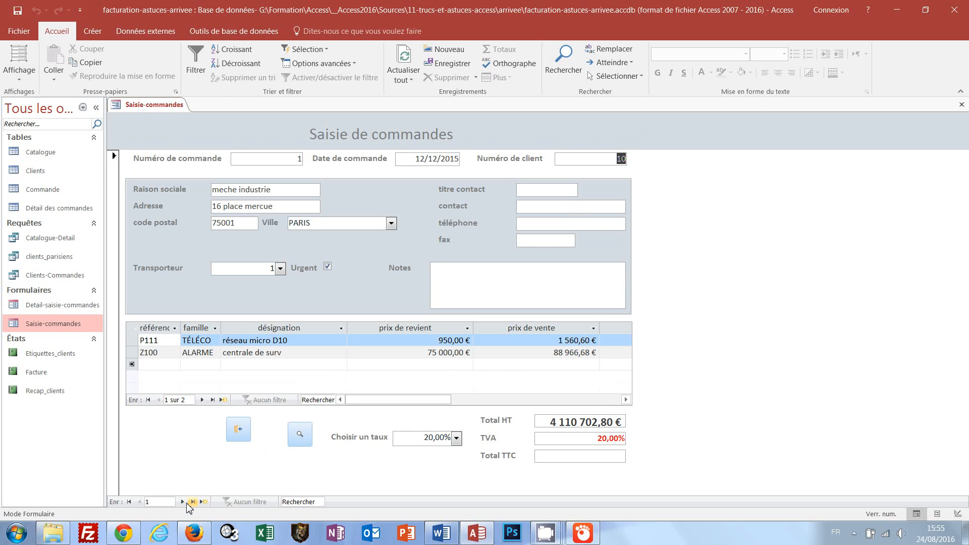
left_click(182, 502)
left_click(182, 502)
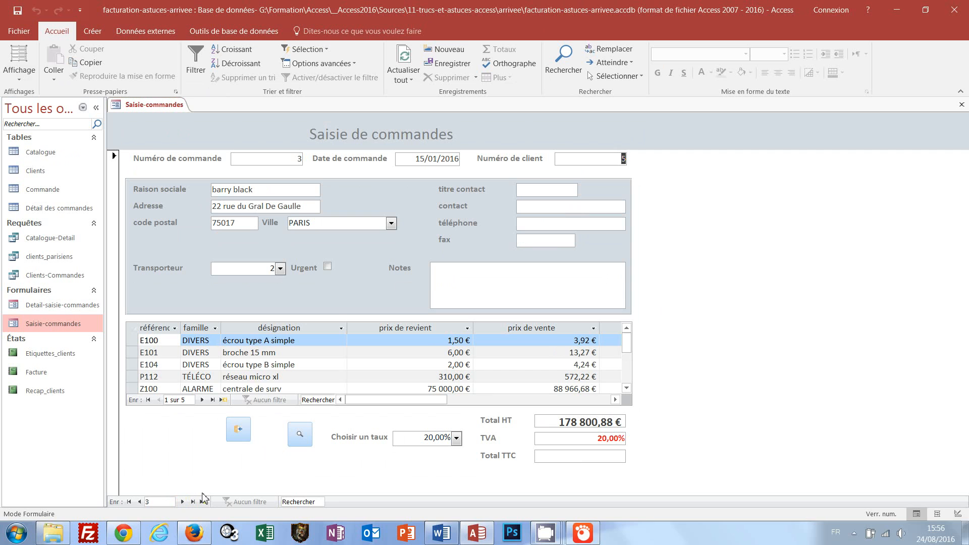
left_click(239, 430)
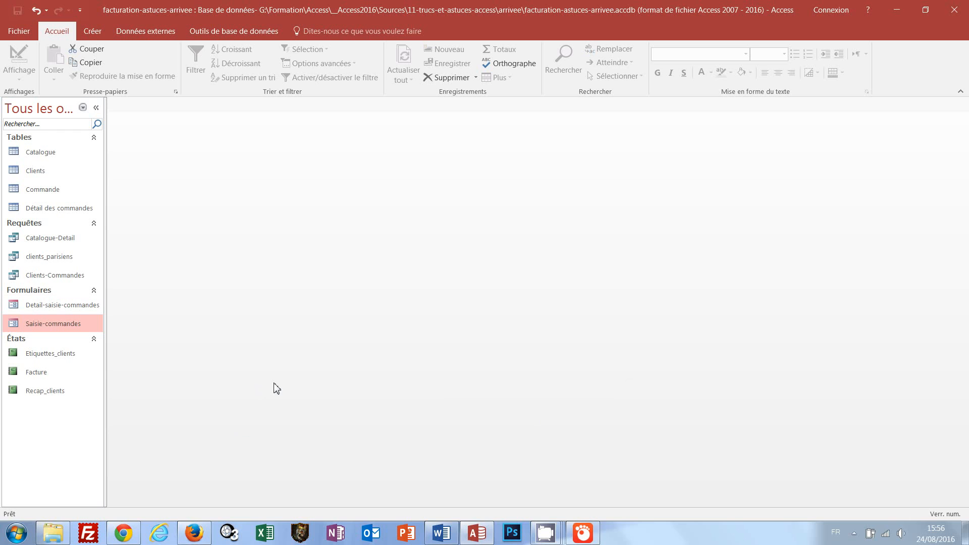
Step: Open Saisie-commandes in Design view, display it in Form view, and step through its fields starting from Numéro de client
right_click(78, 325)
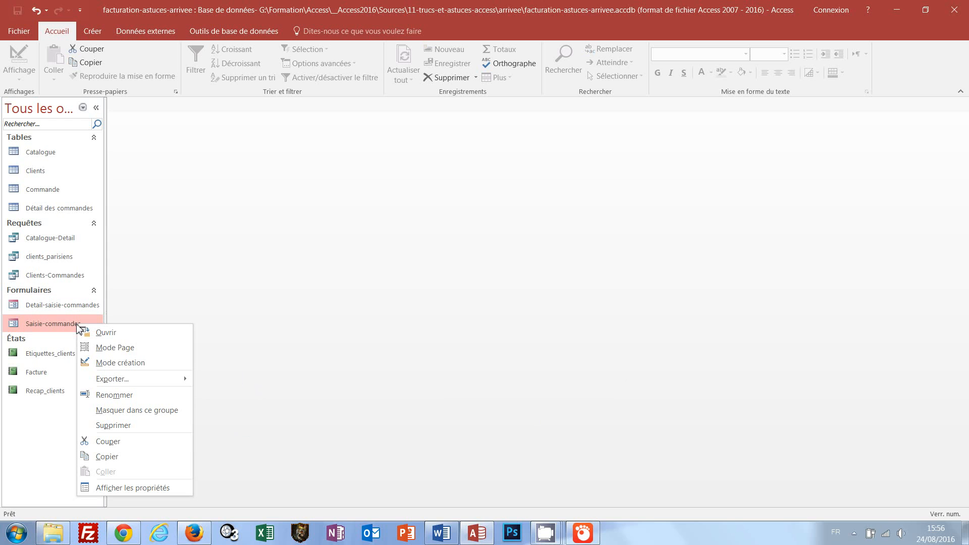
left_click(124, 364)
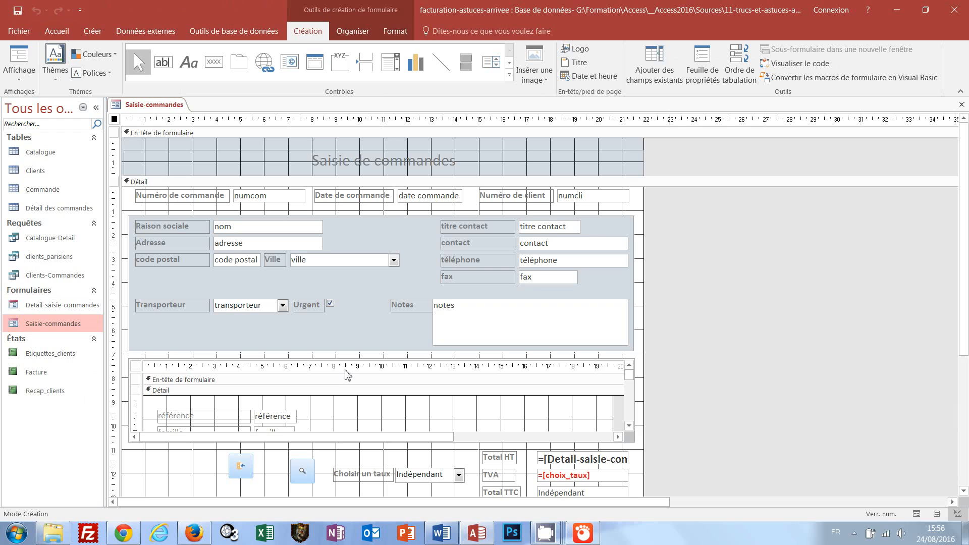
left_click(20, 59)
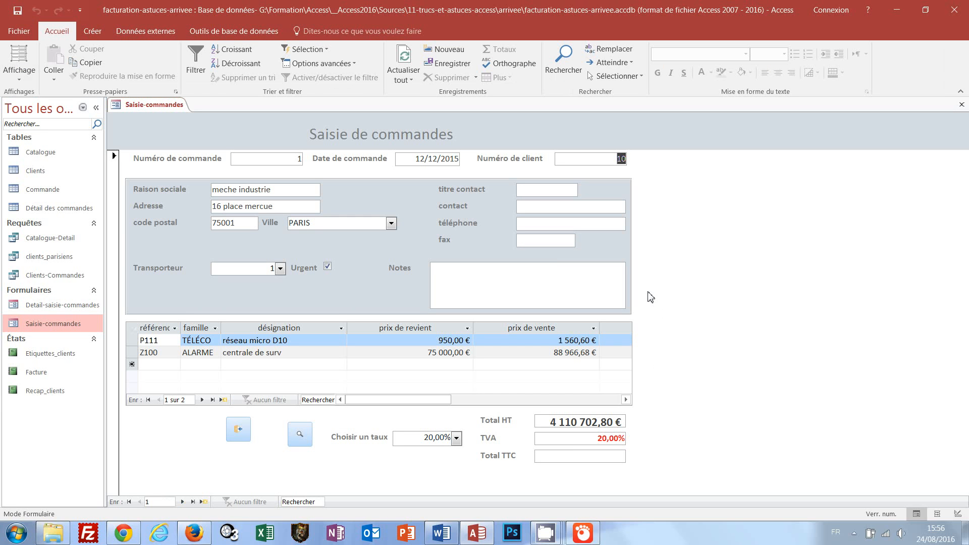
key("Tab")
key("Tab")
key("Tab")
key("Tab")
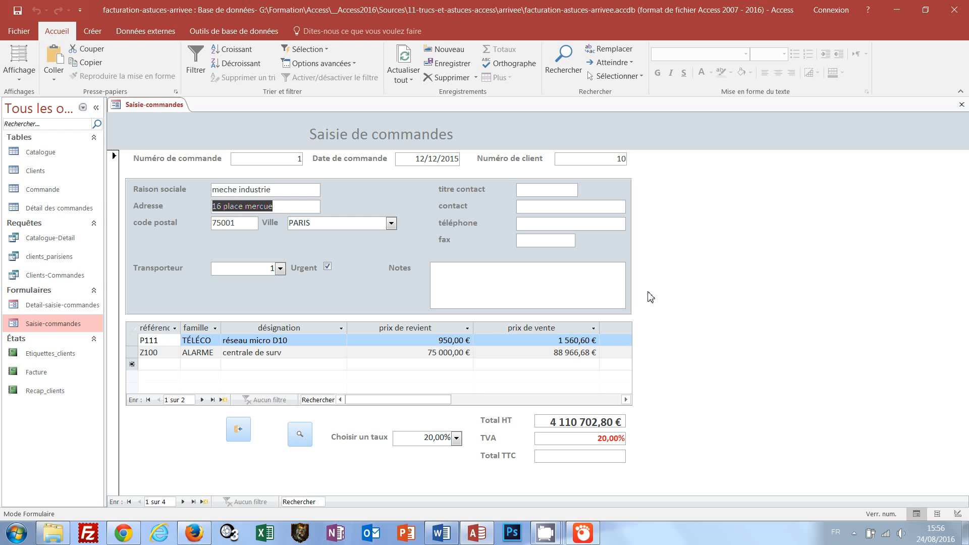
key("Tab")
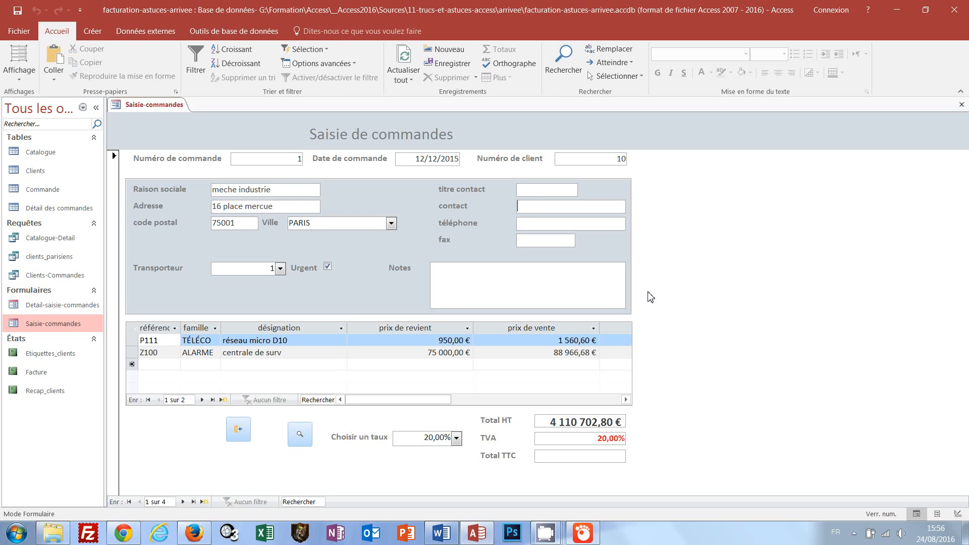
key("Tab")
Step: Check the form's tab sequence again, starting from the Raison sociale field and continuing to Transporteur
left_click(280, 194)
key("Tab")
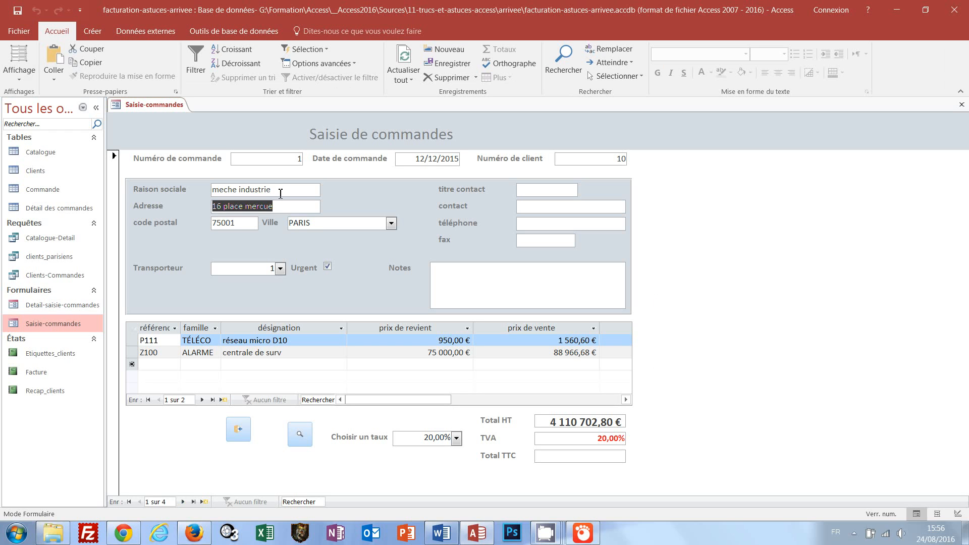
key("Tab")
key("Tab")
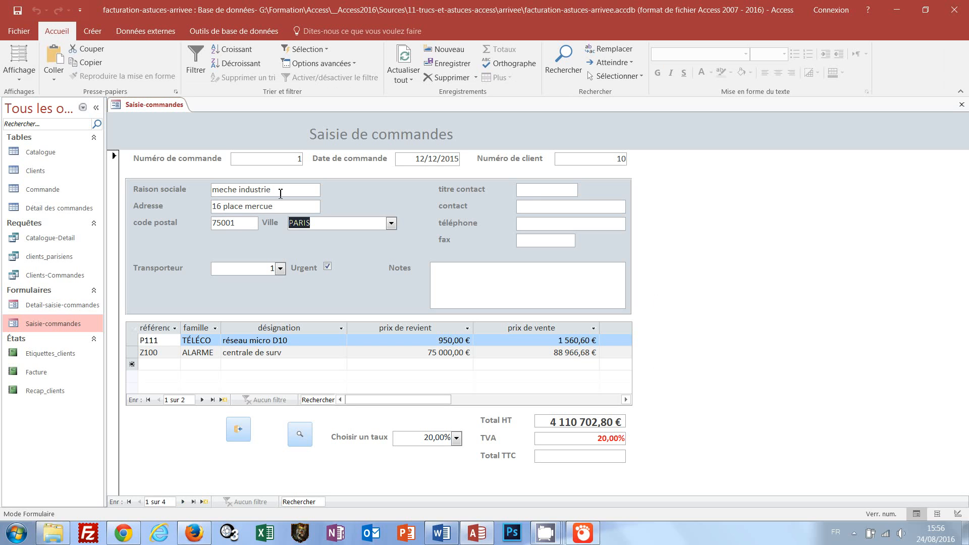
key("Tab")
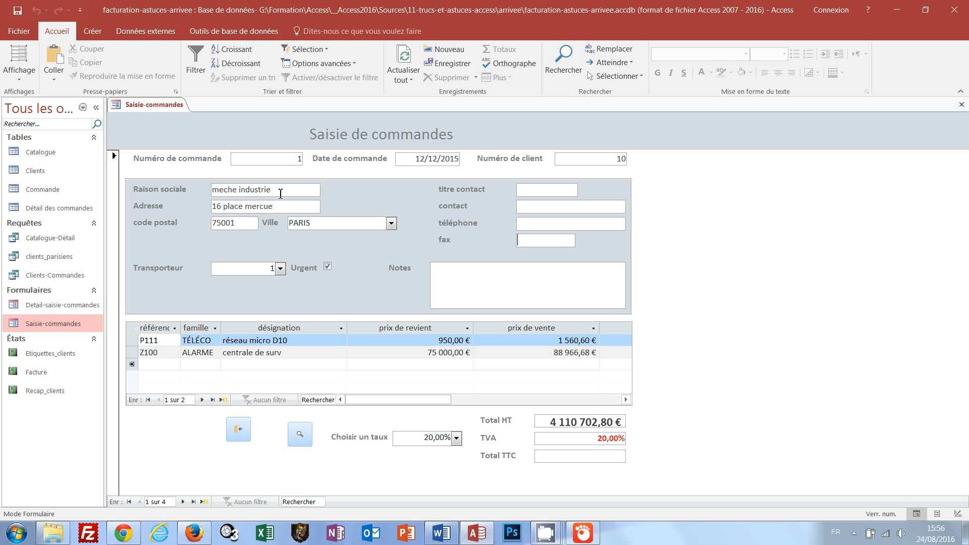
key("Tab")
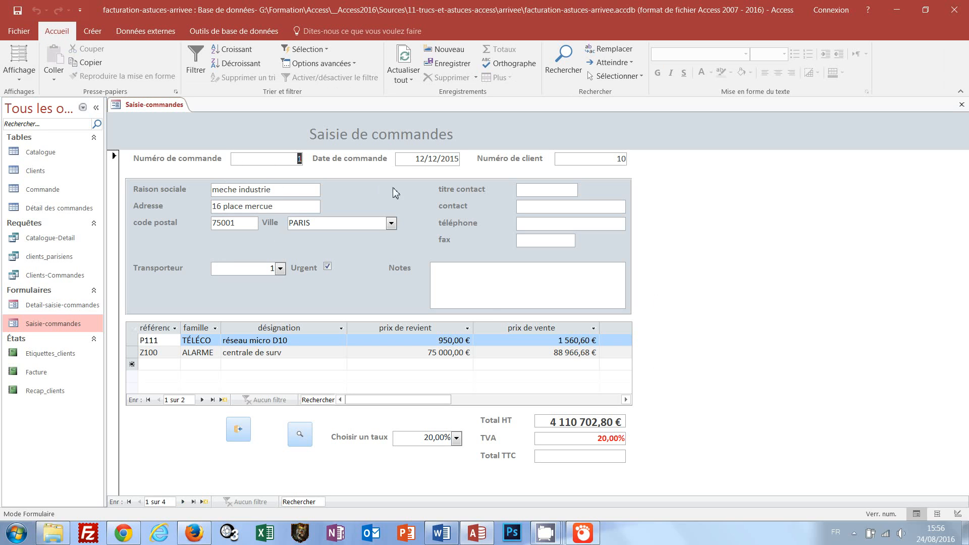
key("Tab")
key("Tab")
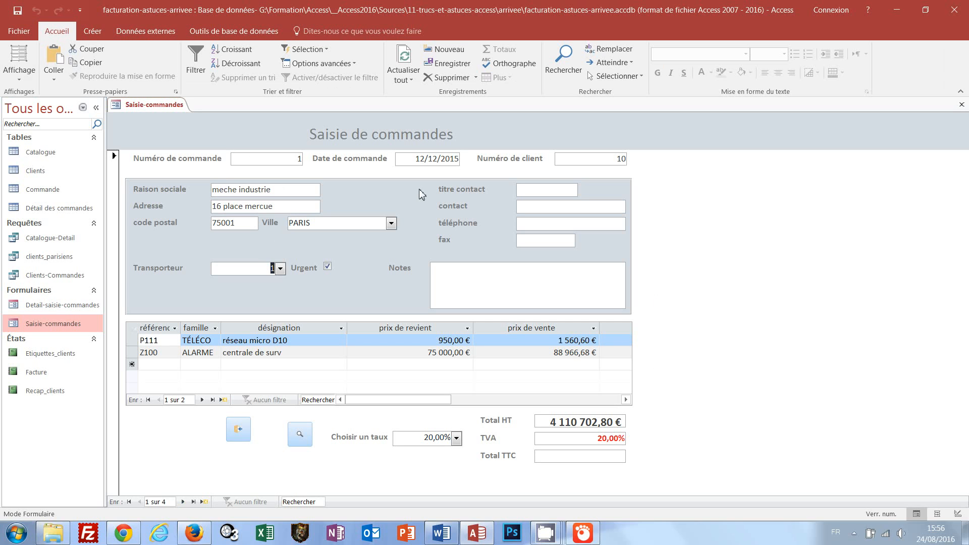
Step: Return to Design view, show the property sheet, and check Index tabulation for nom, adresse, code postal, numcli and notes
left_click(19, 81)
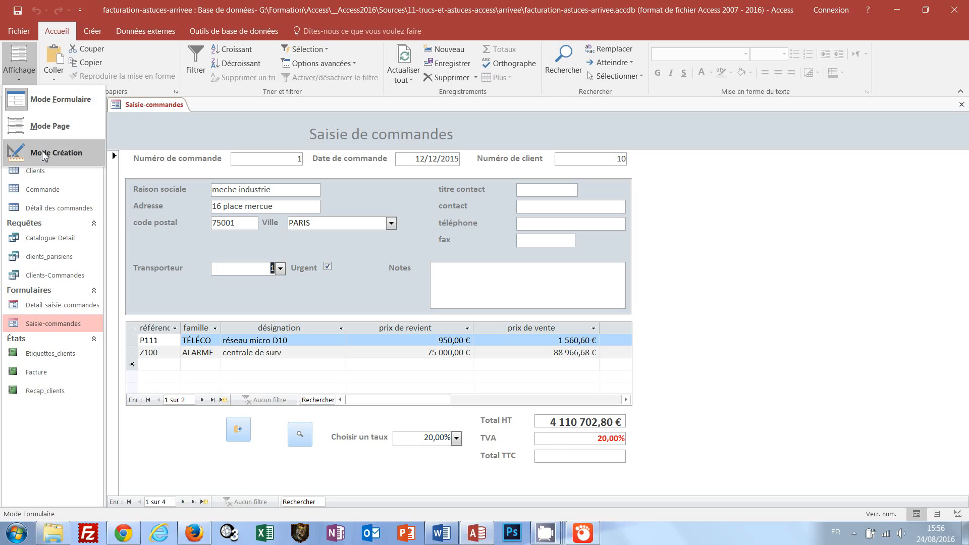
left_click(42, 153)
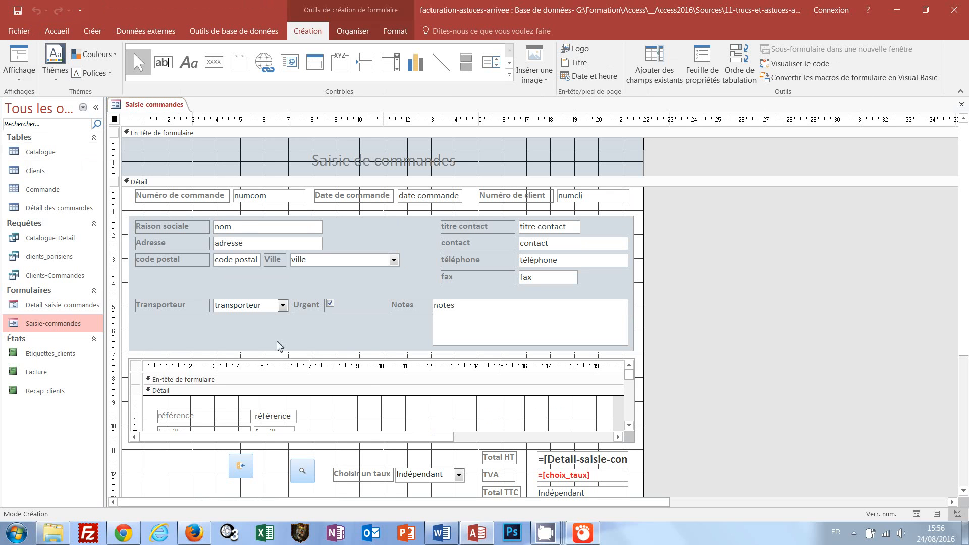
left_click(297, 233)
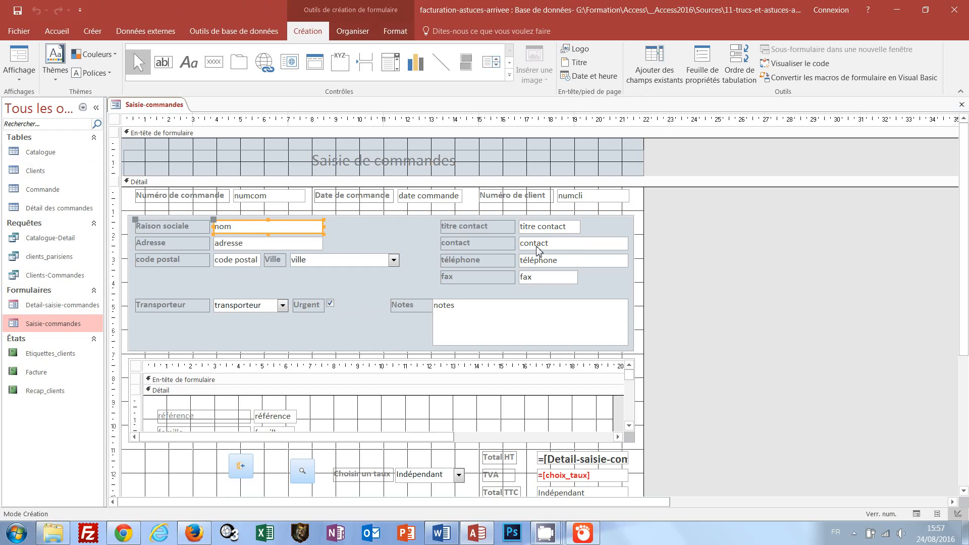
left_click(704, 70)
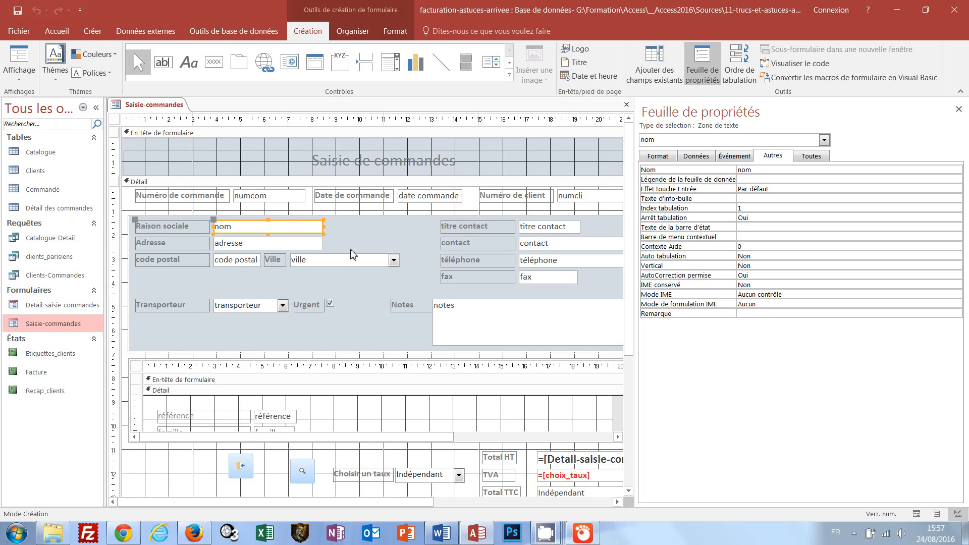
left_click(303, 244)
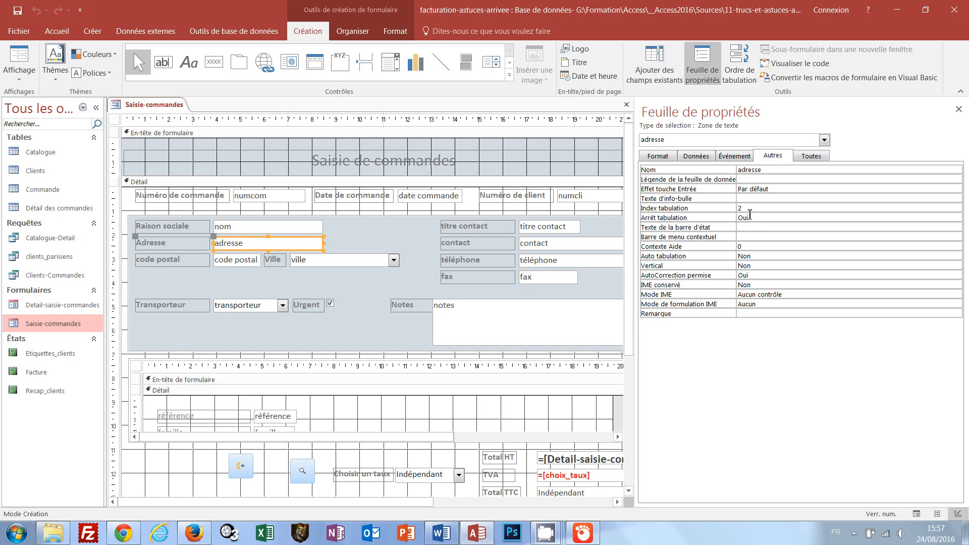
left_click(246, 266)
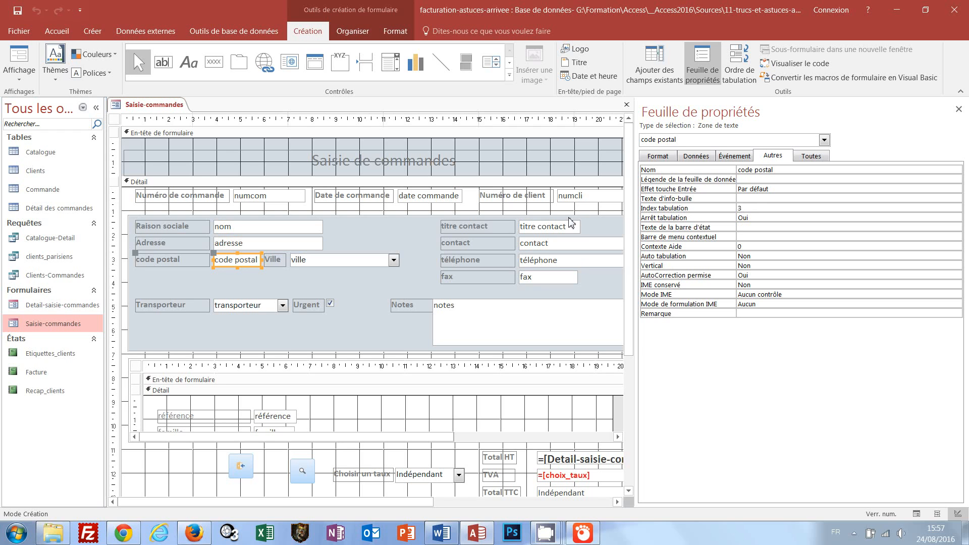
left_click(594, 201)
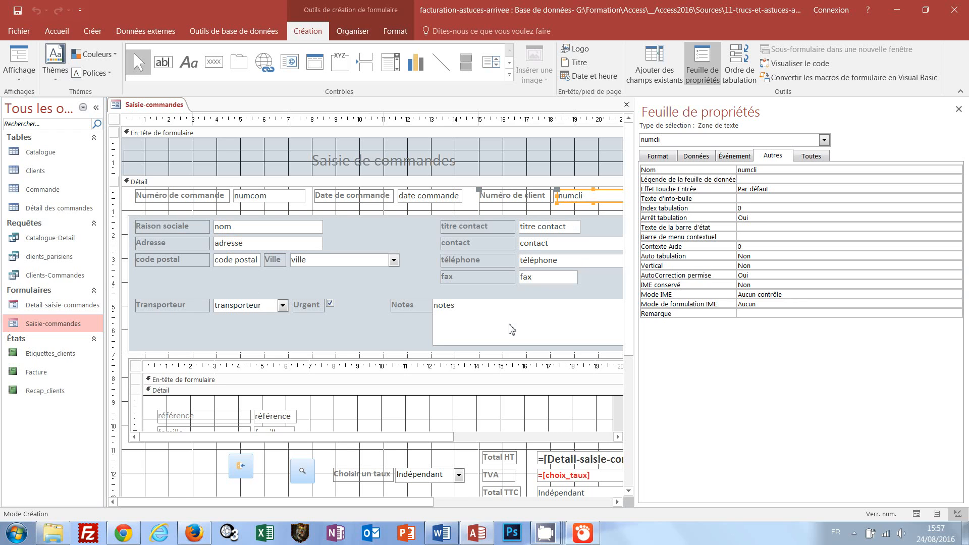
left_click(513, 328)
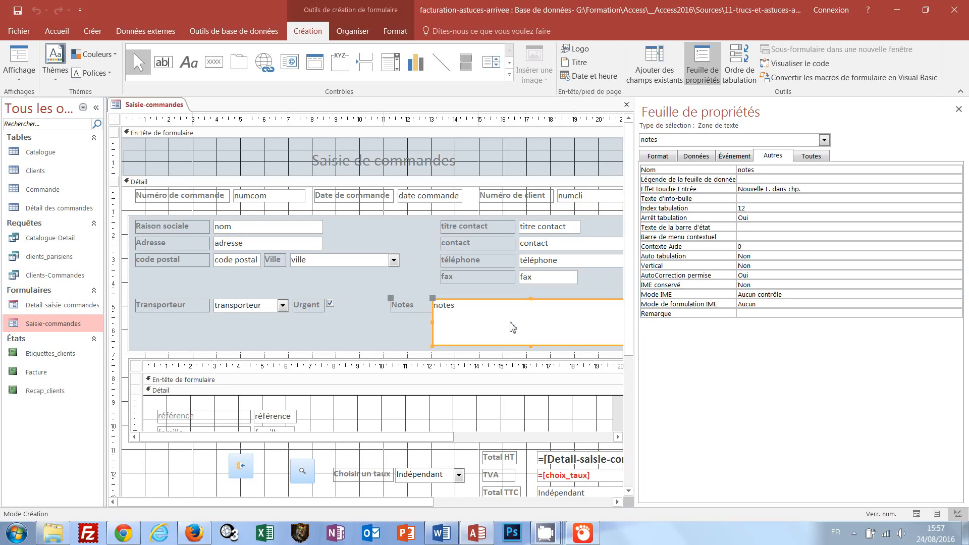
Step: Set the Index tabulation property of the numcli text box to 14
left_click(579, 202)
left_click(733, 209)
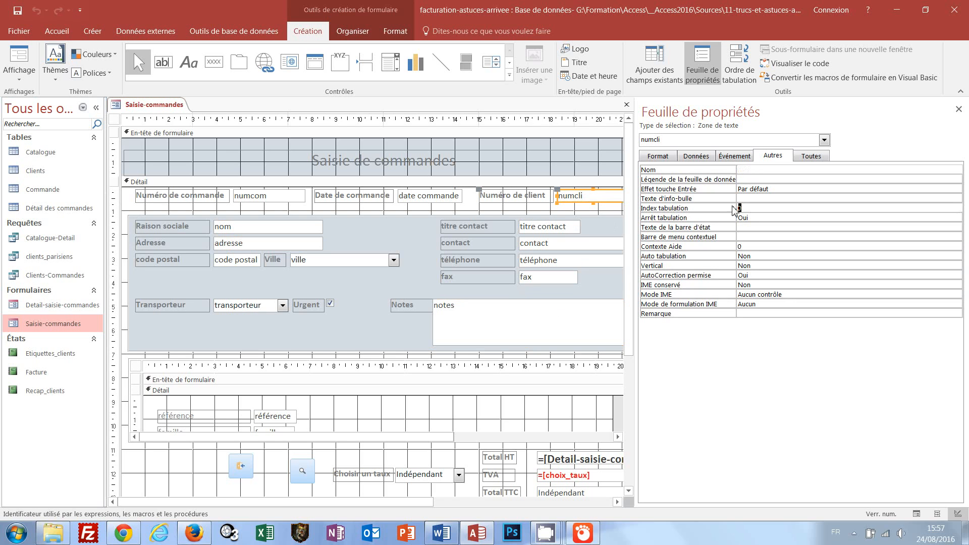
type("14")
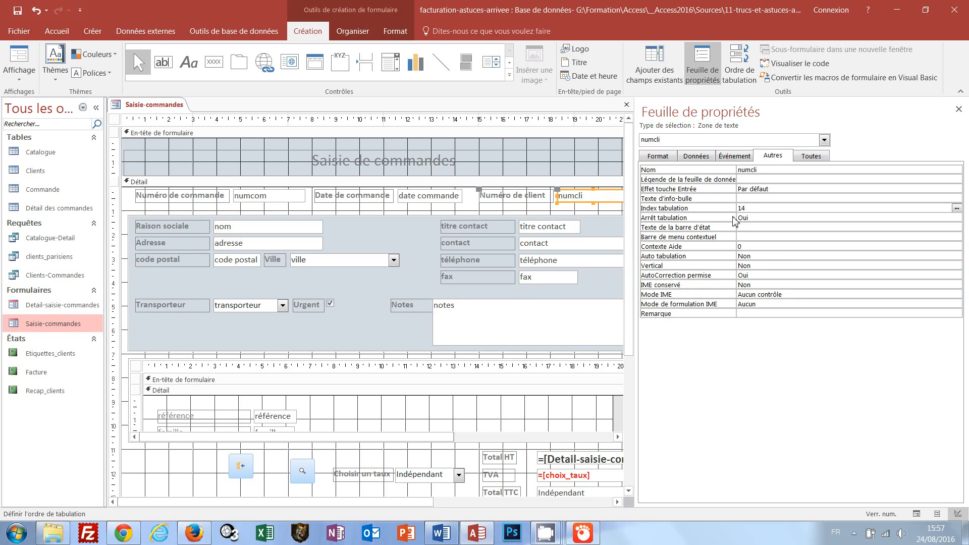
left_click(735, 219)
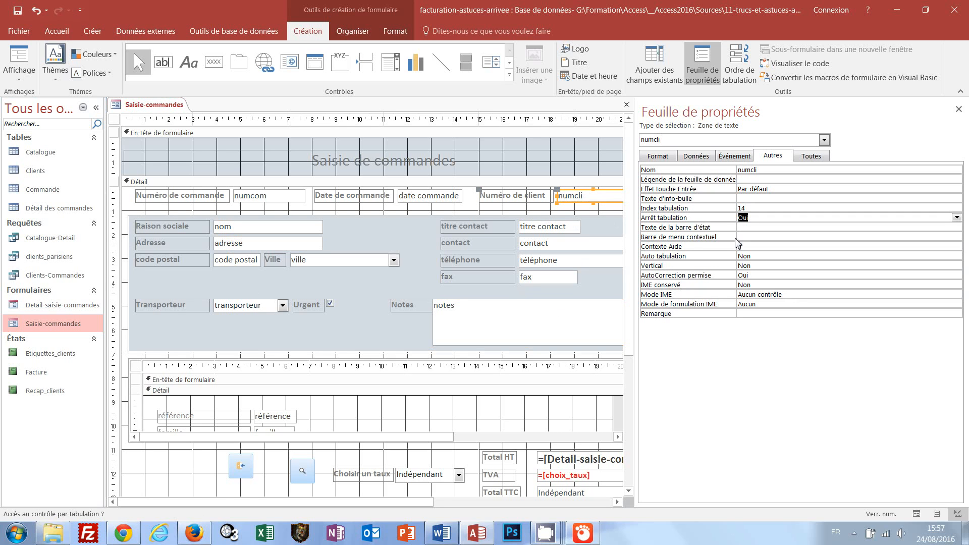
Step: Set the Index tabulation property of the numcom text box to 15
left_click(283, 195)
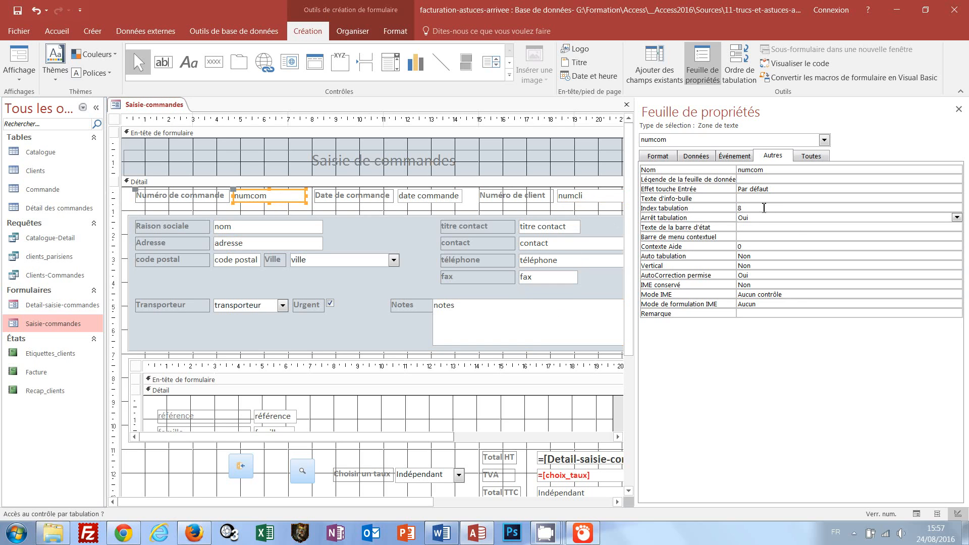
left_click(764, 208)
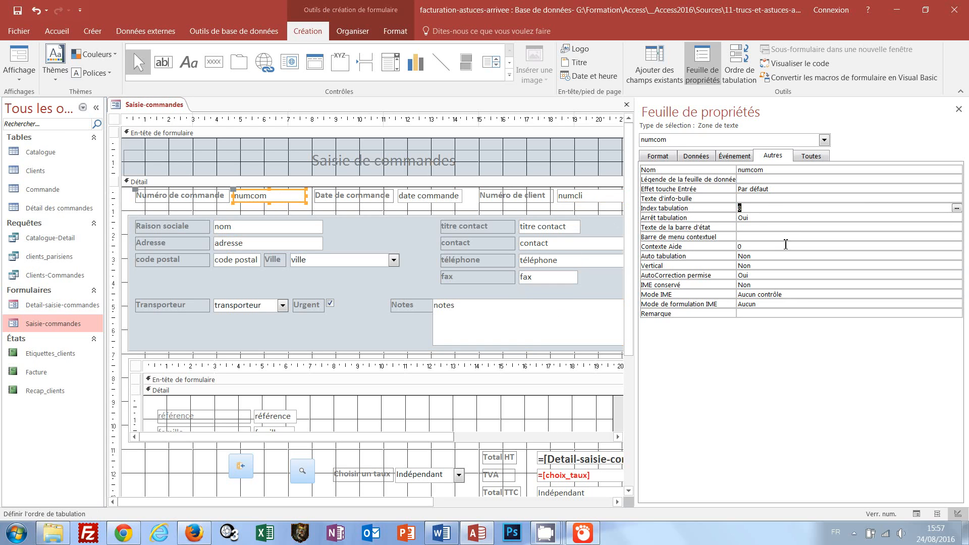
type("15")
key("Return")
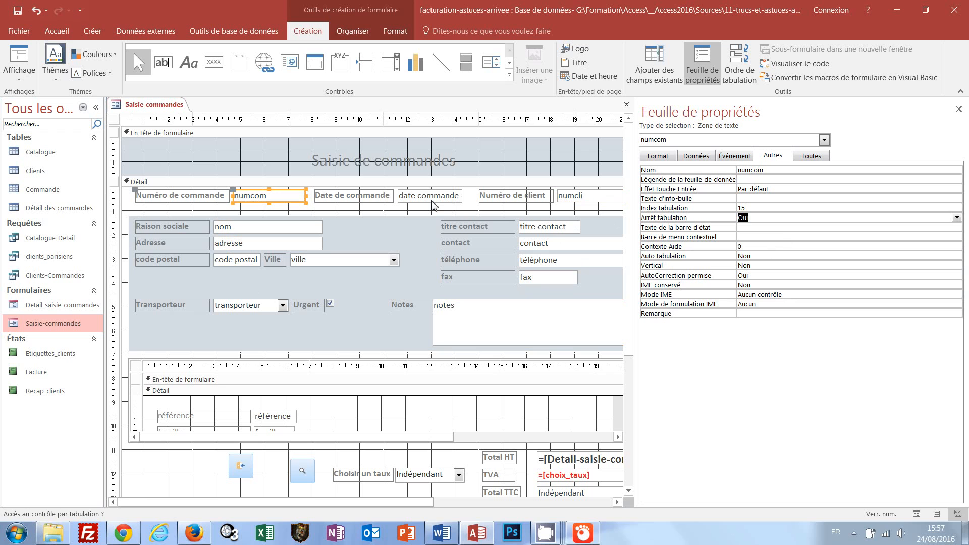
Step: Set the Index tabulation property of the date commande text box to 16
left_click(428, 200)
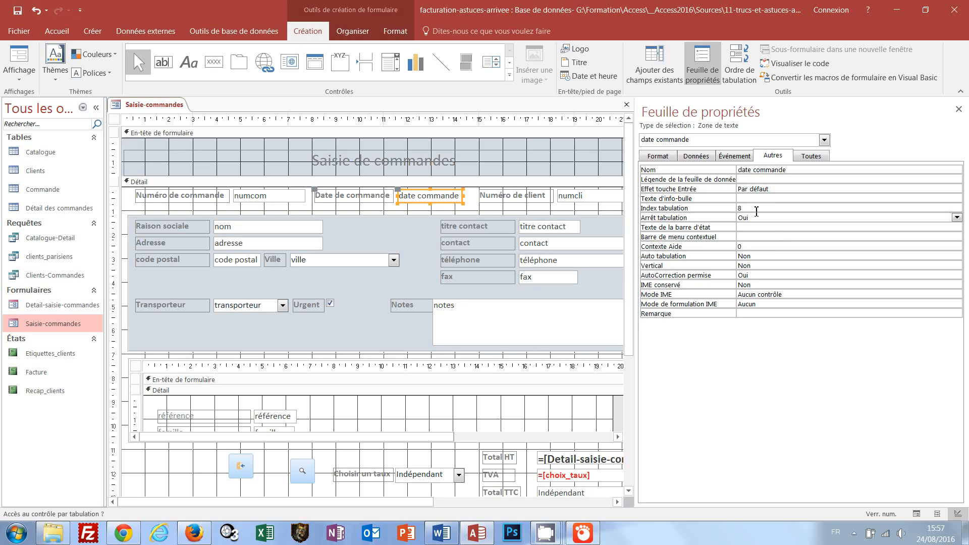
left_click(761, 210)
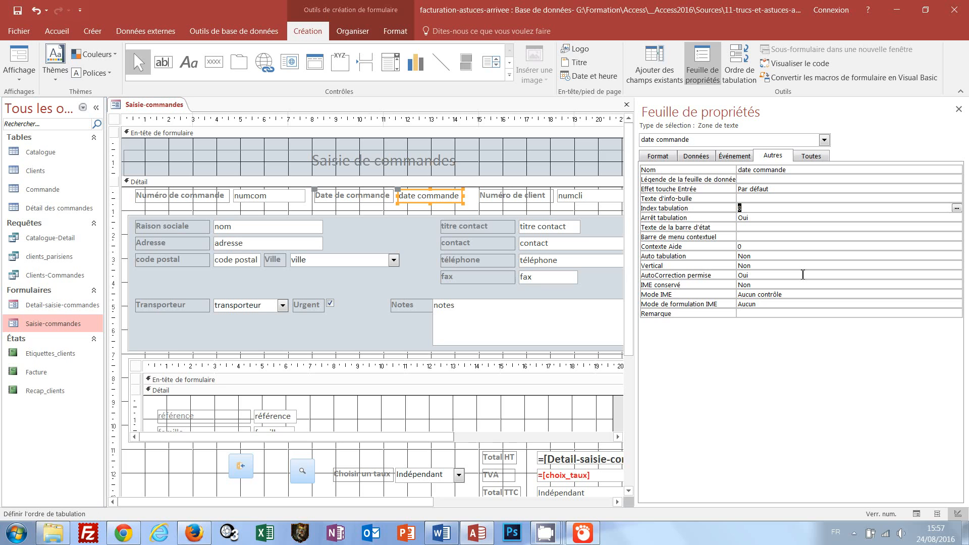
type("16")
key("Return")
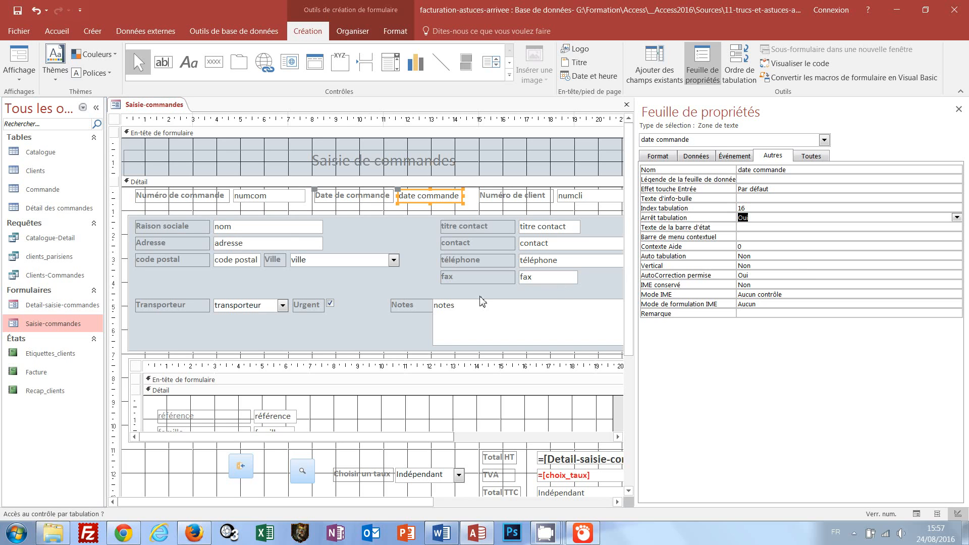
Step: Check the Index tabulation property of the nom, adresse, code postal and titre contact text boxes
left_click(276, 228)
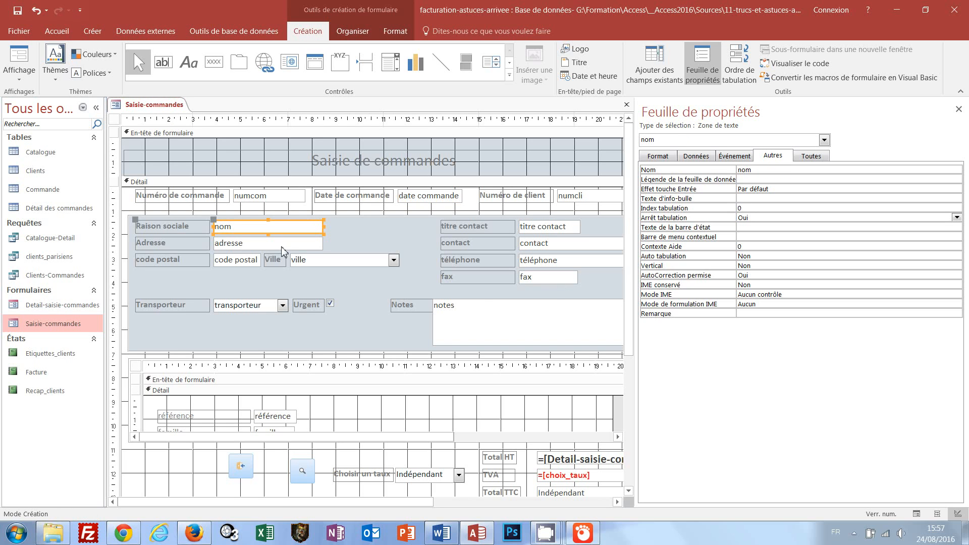
left_click(281, 245)
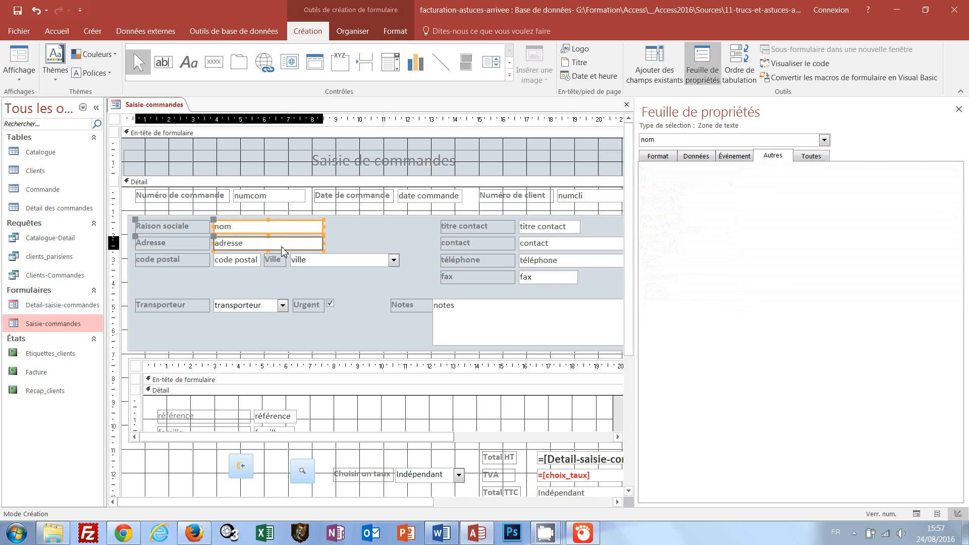
left_click(243, 262)
left_click(549, 228)
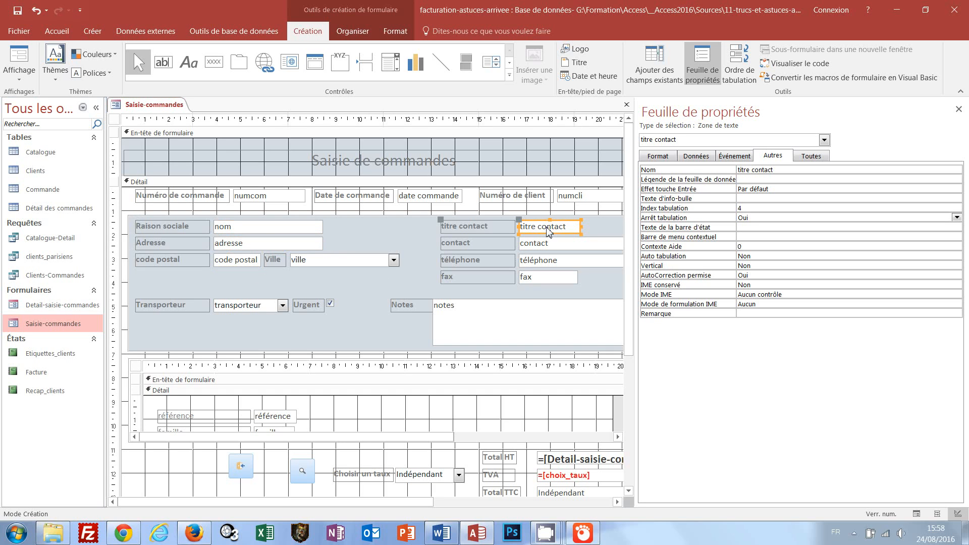
Step: Display the form in Form view and test the new tab order from Raison sociale through to Notes
left_click(21, 86)
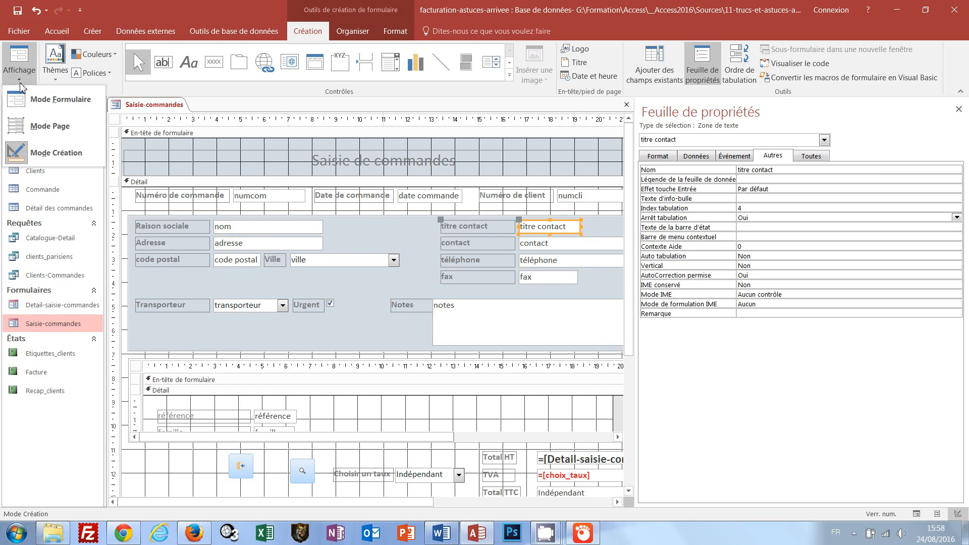
left_click(28, 104)
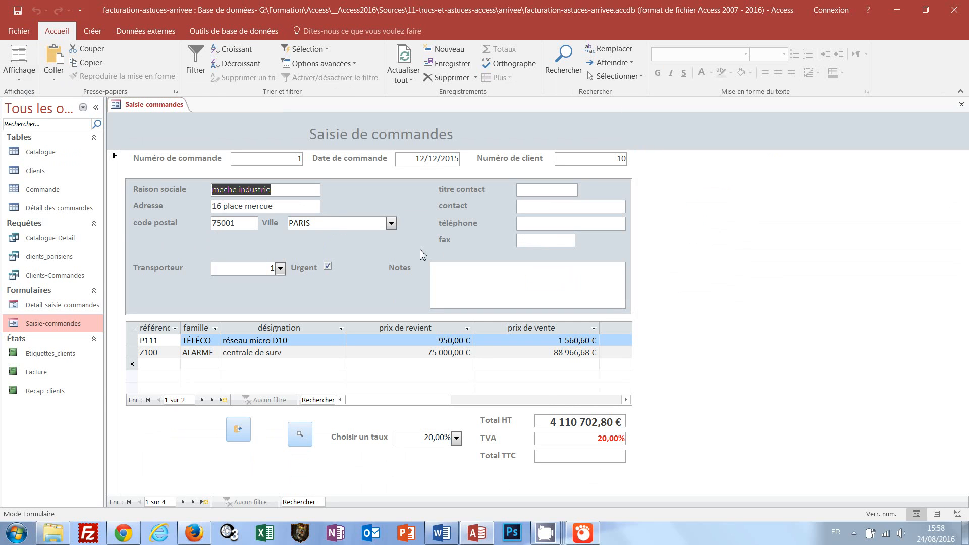
key("Tab")
key("Tab")
key("Tab")
key("Tab")
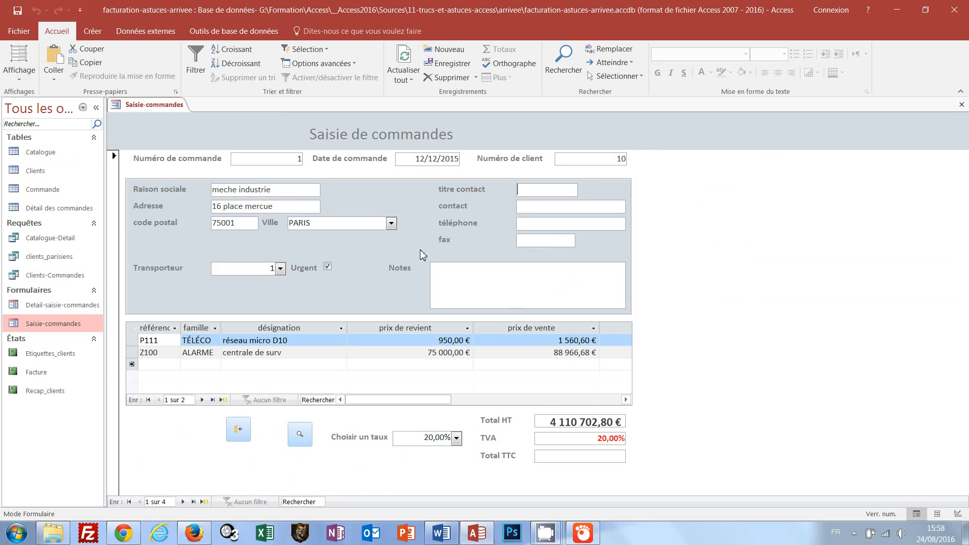
key("Tab")
key("Tab")
key("Tab")
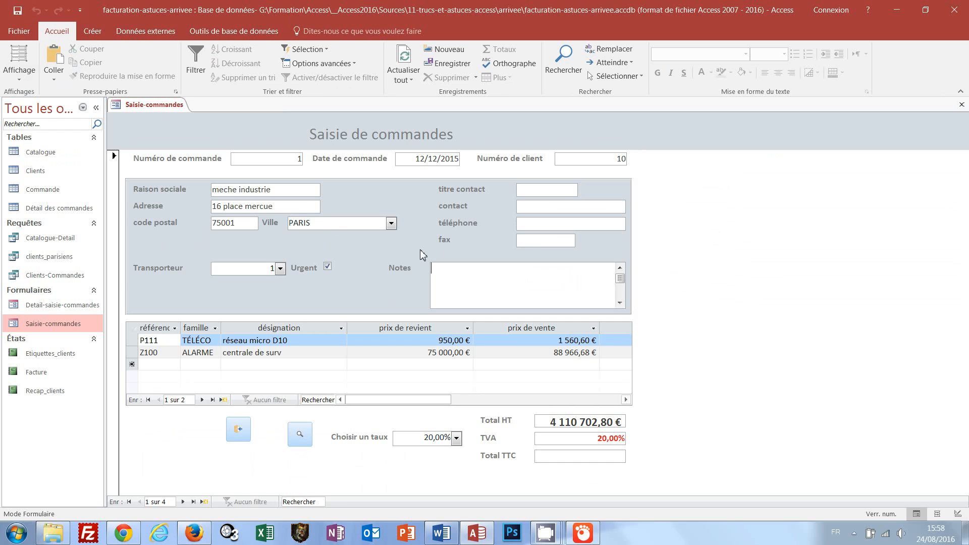
Step: Reload the Saisie-commandes form through Design view and retest the tab order in Form view from Raison sociale to Notes
left_click(20, 79)
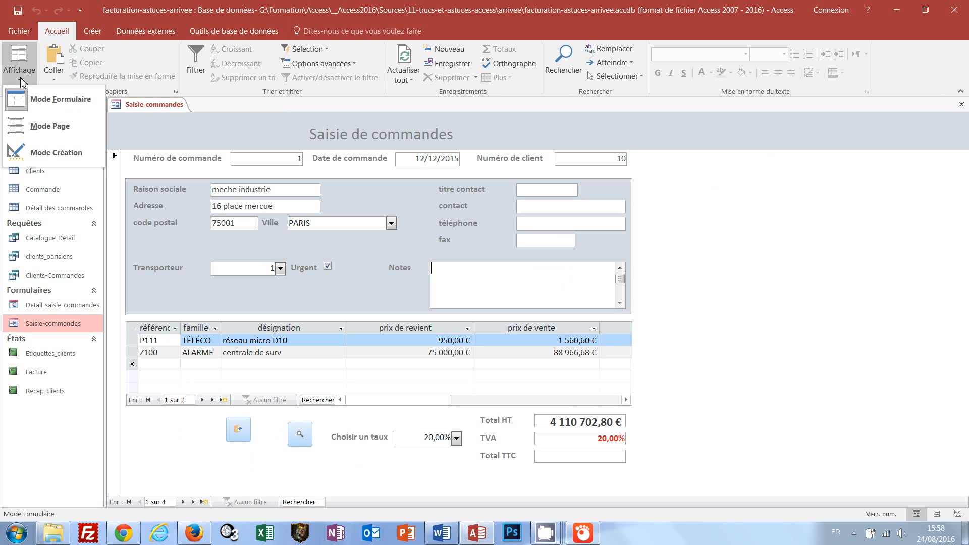
left_click(46, 152)
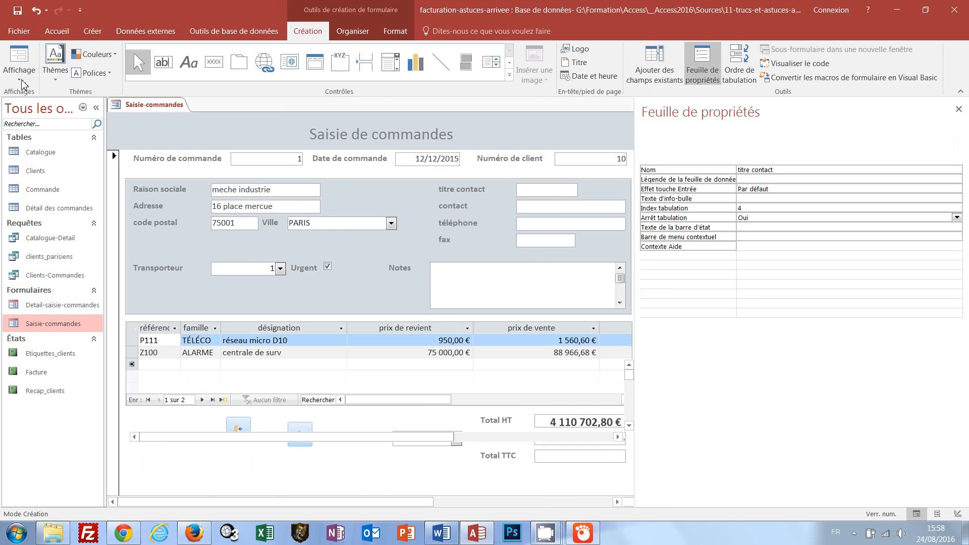
left_click(21, 81)
left_click(50, 108)
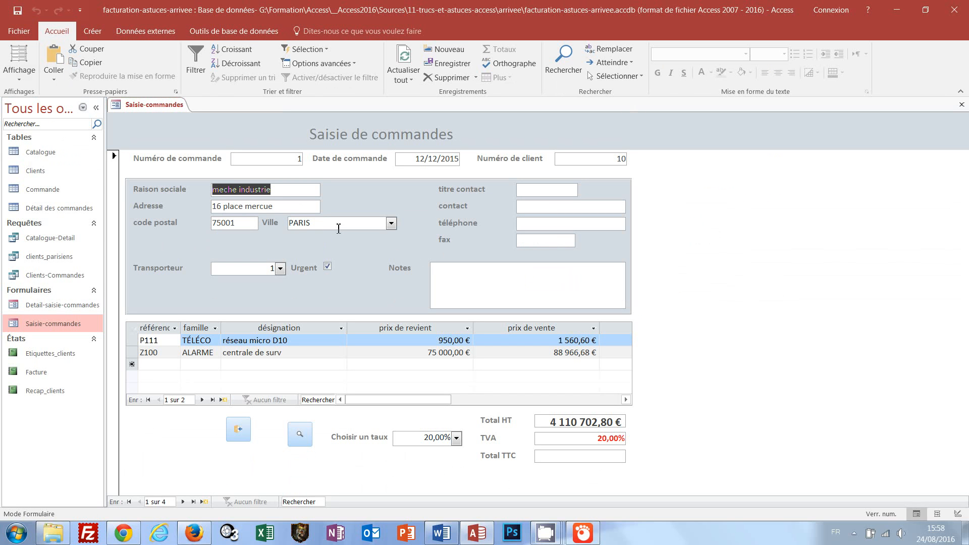
key("Tab")
key("Tab")
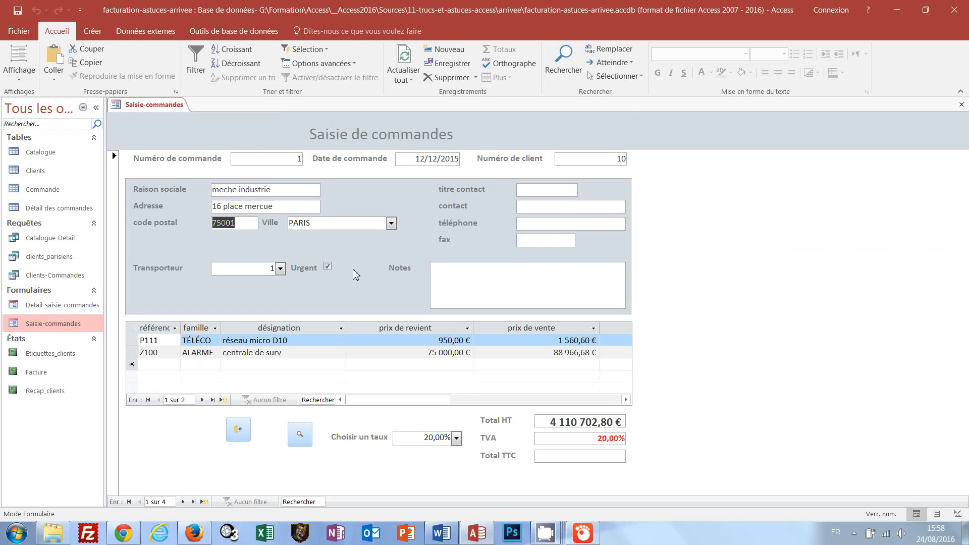
key("Tab")
key("Tab")
key("Tab")
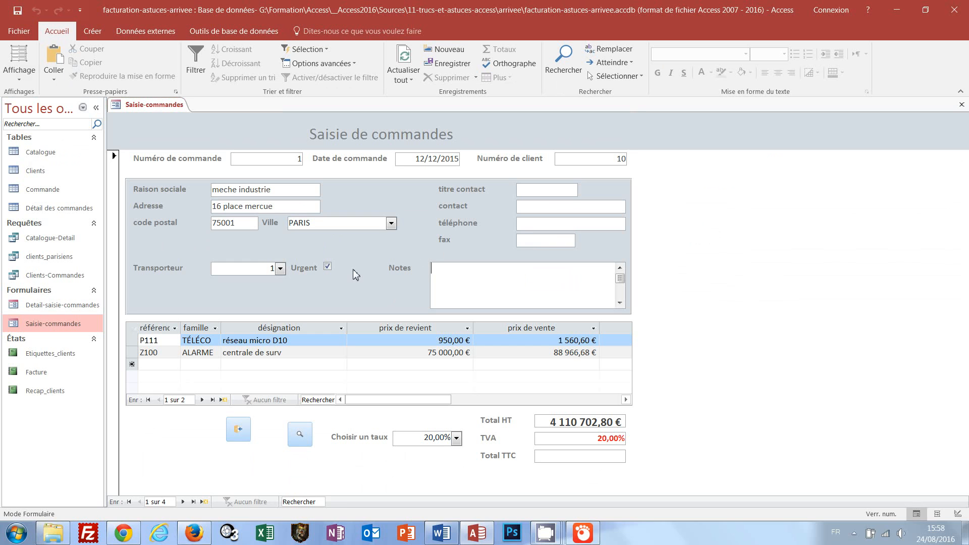
Step: Return the form to Design view, close its property sheet, and close the form with its changes saved
left_click(15, 82)
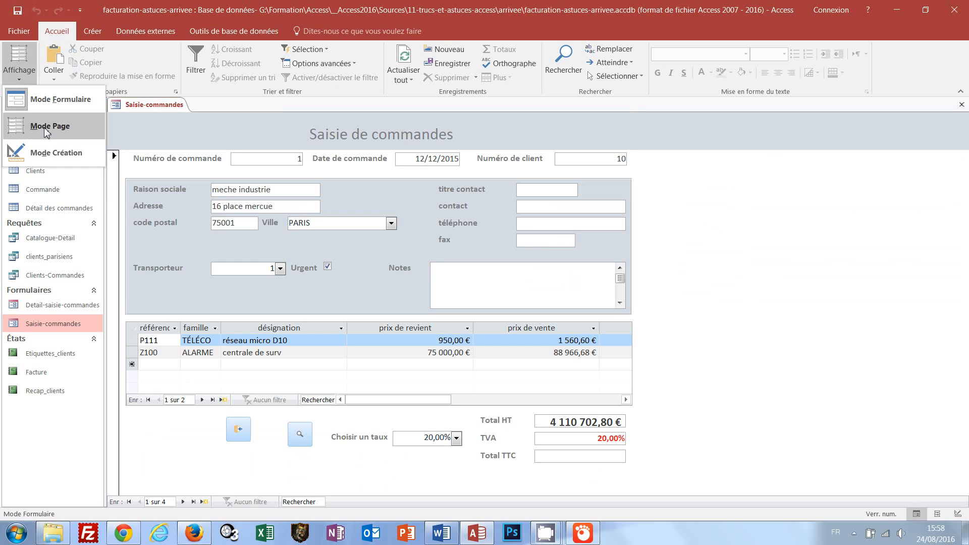
left_click(47, 154)
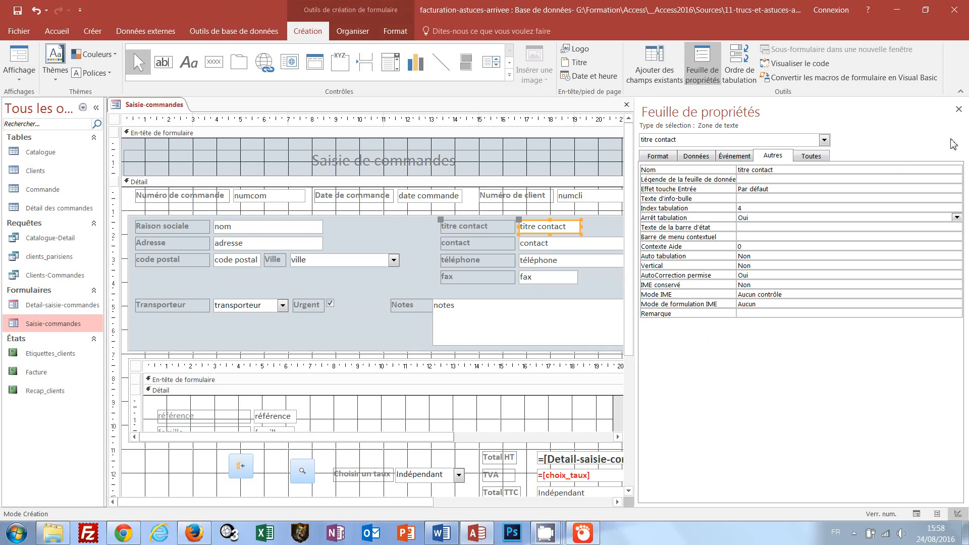
left_click(958, 110)
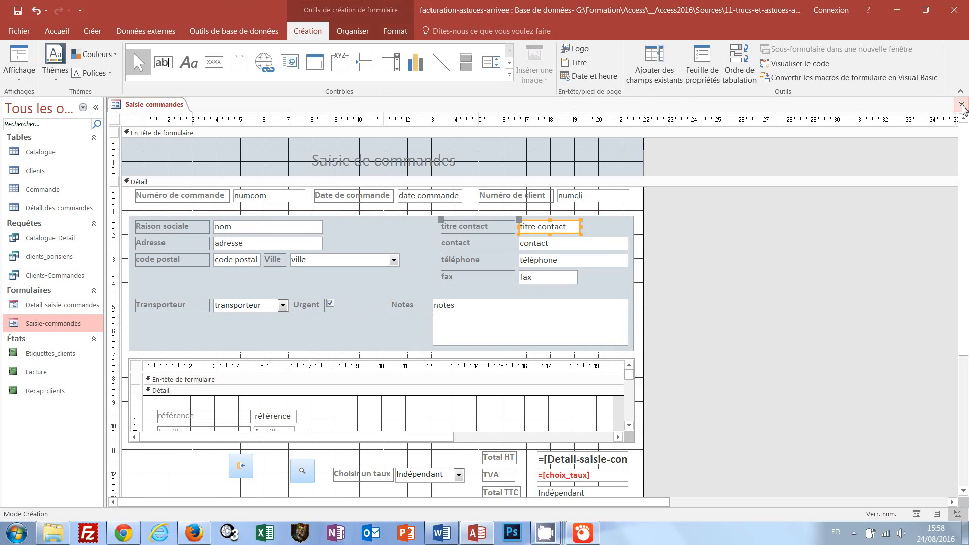
left_click(961, 105)
left_click(413, 302)
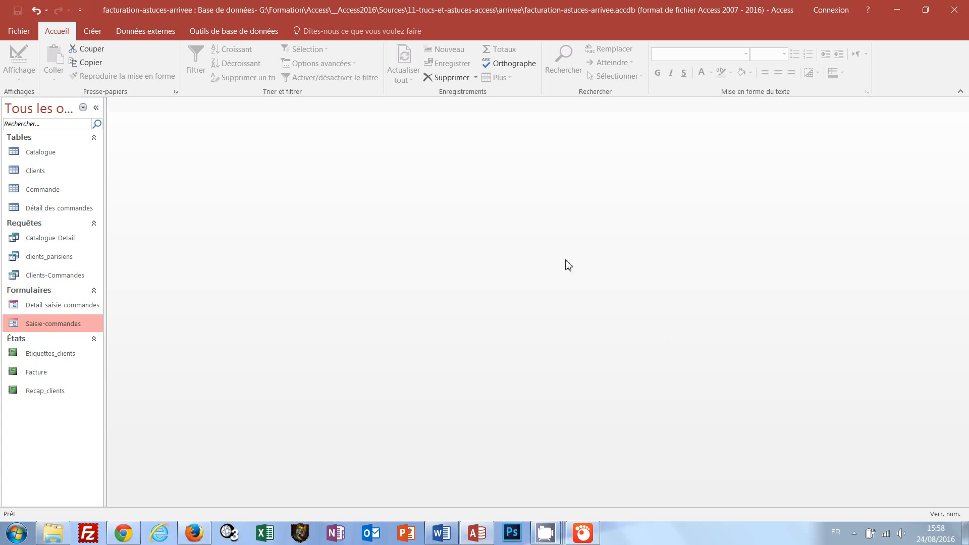
Step: Set Saisie-commandes as the form displayed at startup in the current database options
left_click(12, 35)
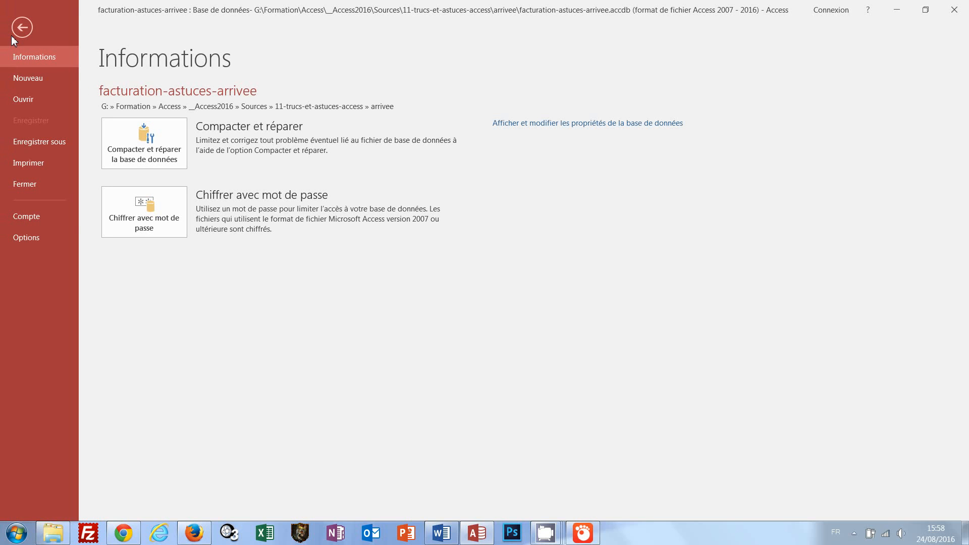
left_click(25, 236)
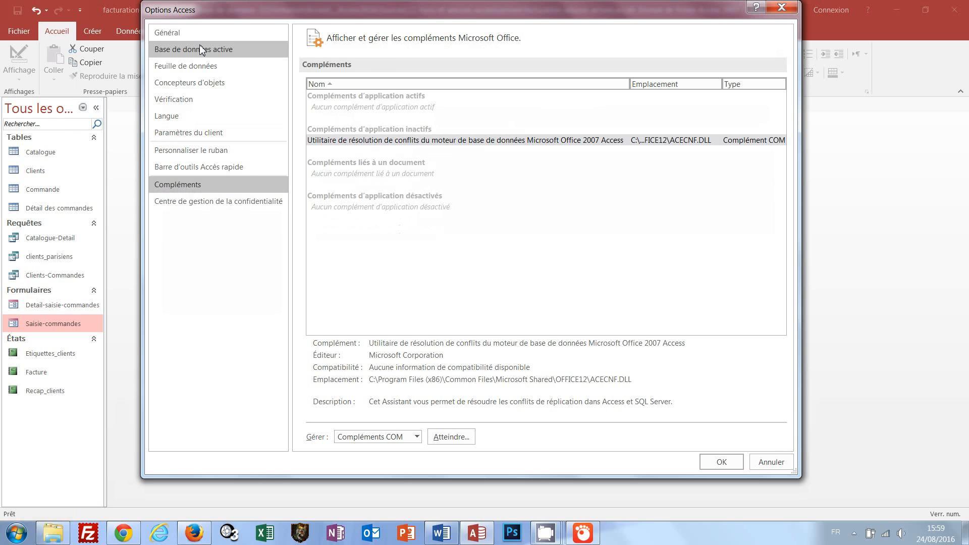
left_click(200, 46)
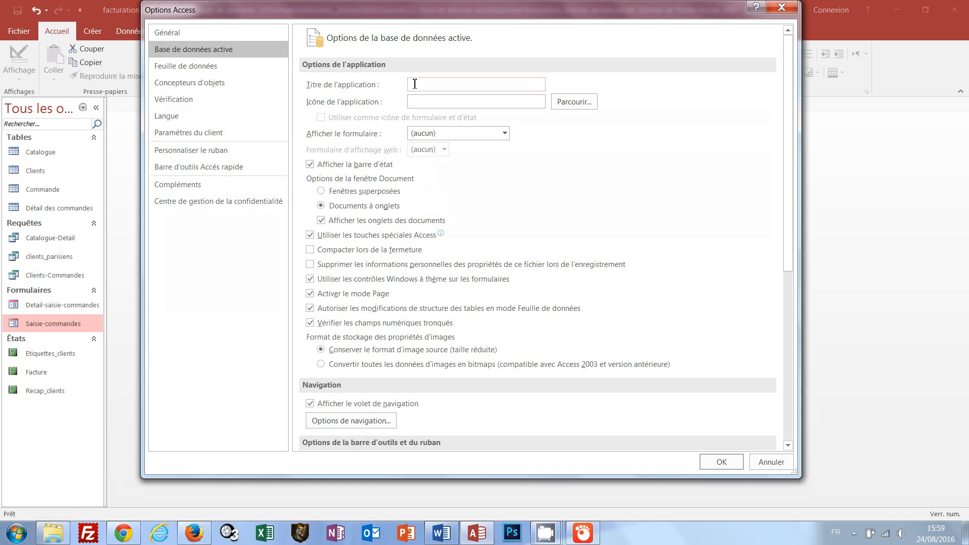
left_click(505, 134)
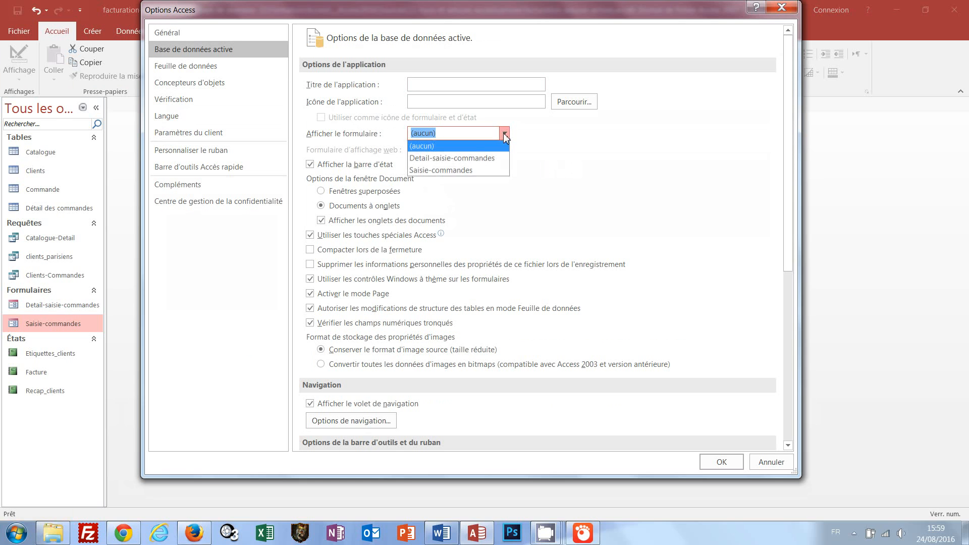
left_click(441, 172)
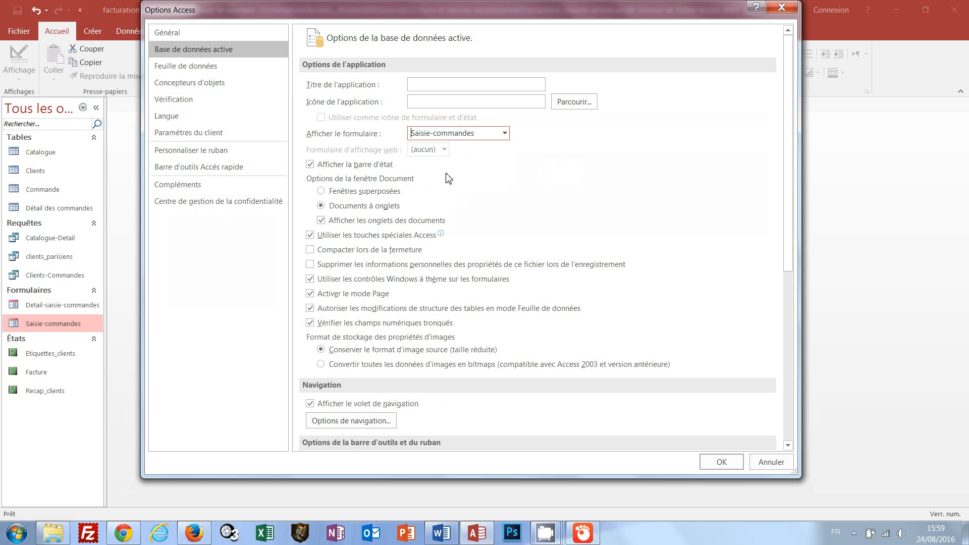
left_click(720, 465)
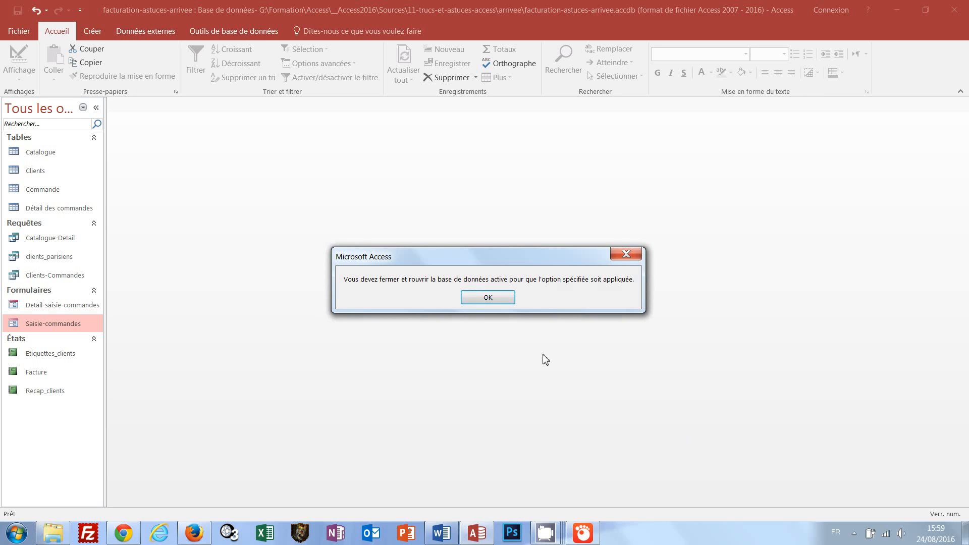
left_click(491, 298)
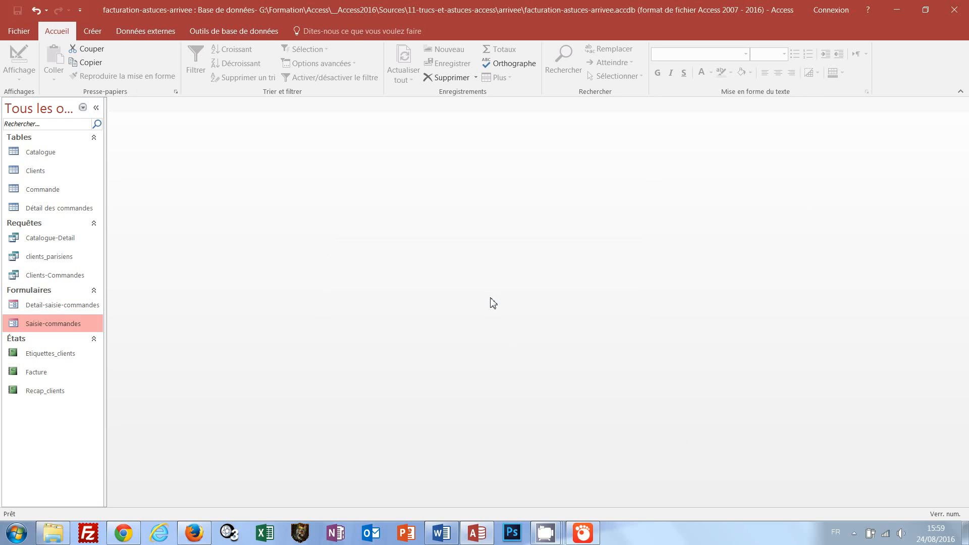
Step: Close the database and reopen facturation-astuces-arrivee.accdb from the recent files to test the startup form
left_click(17, 32)
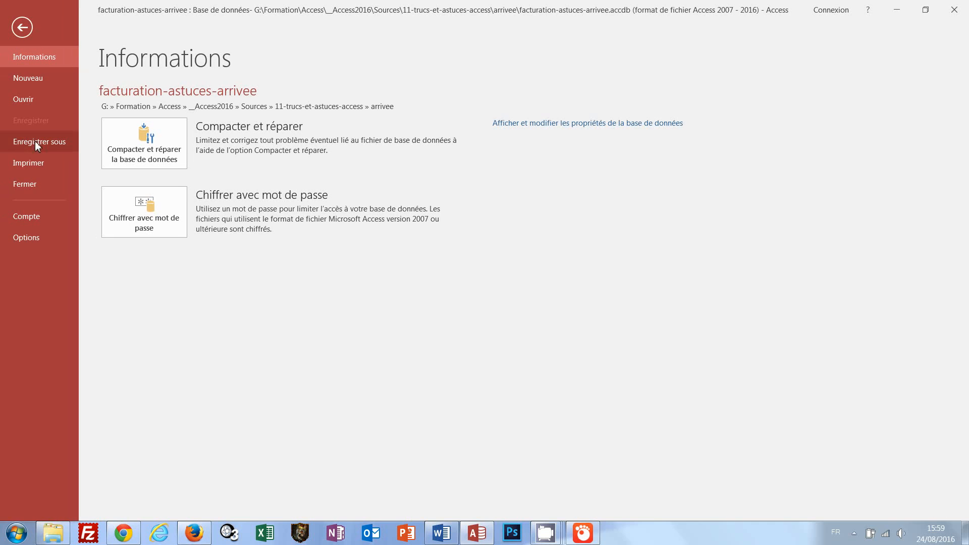
left_click(33, 182)
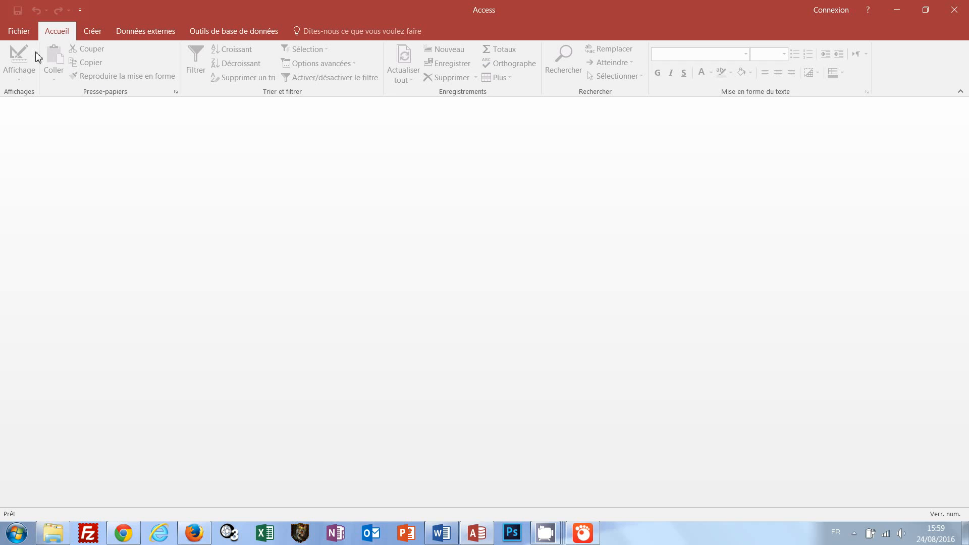
left_click(19, 31)
left_click(29, 101)
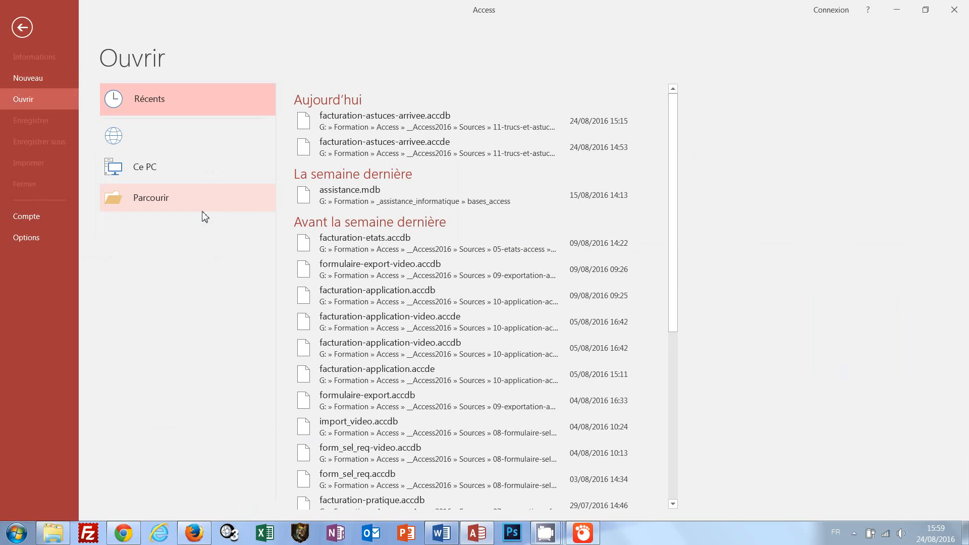
left_click(505, 124)
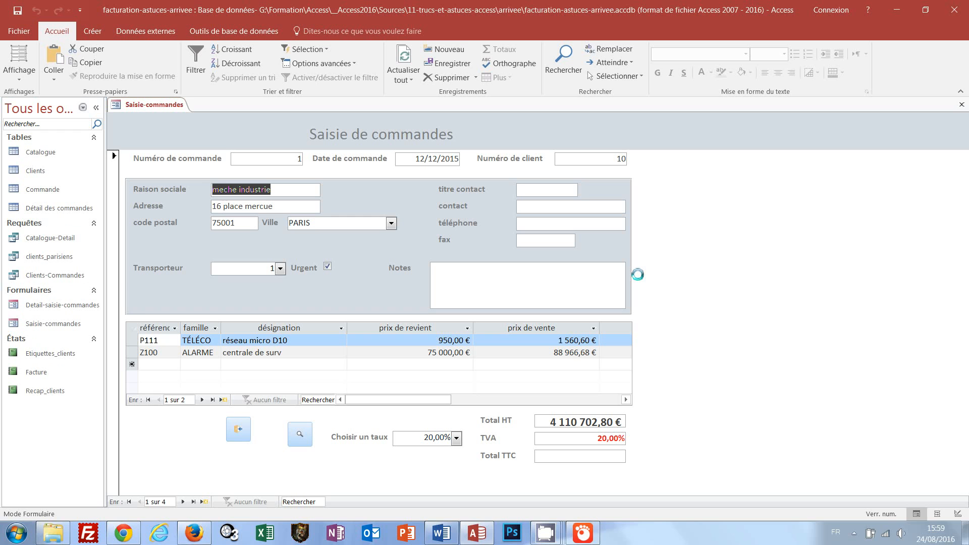
Step: Close the form and compile the database as facturation-astuces-arrivee.accde, replacing the existing file
left_click(961, 105)
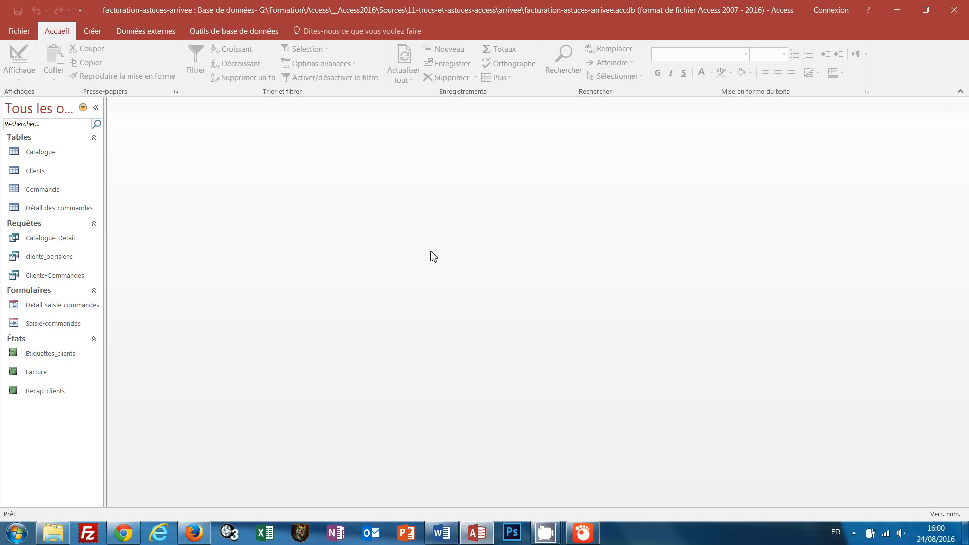
left_click(23, 36)
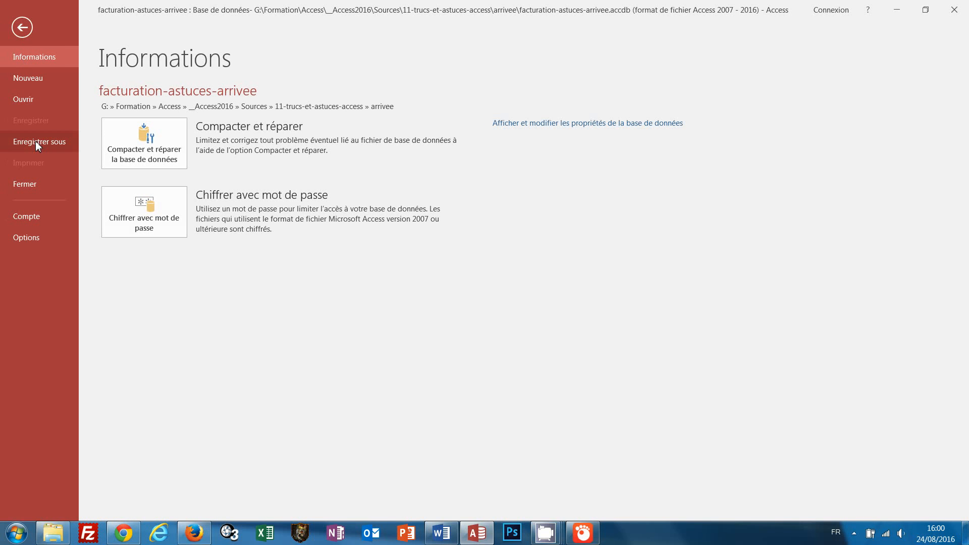
left_click(35, 141)
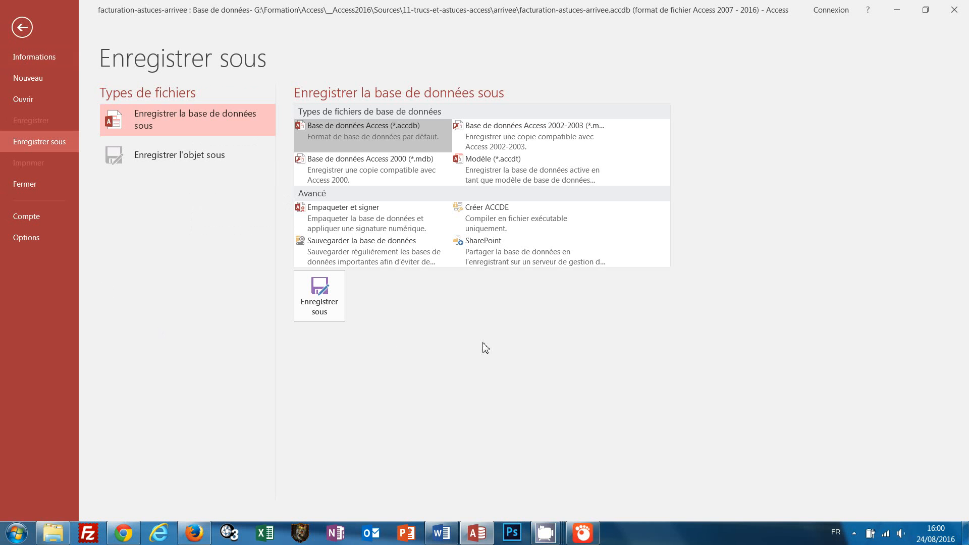
left_click(499, 211)
left_click(320, 307)
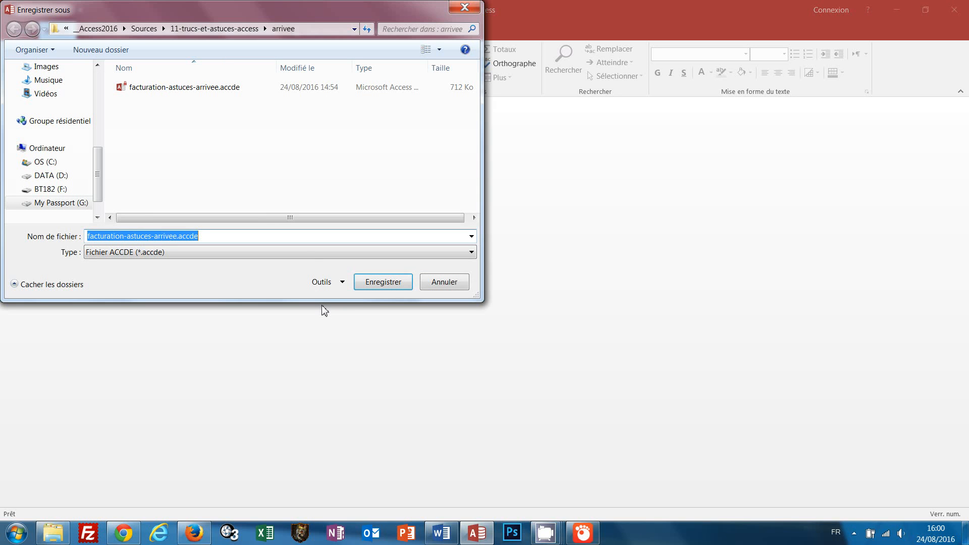
left_click(388, 284)
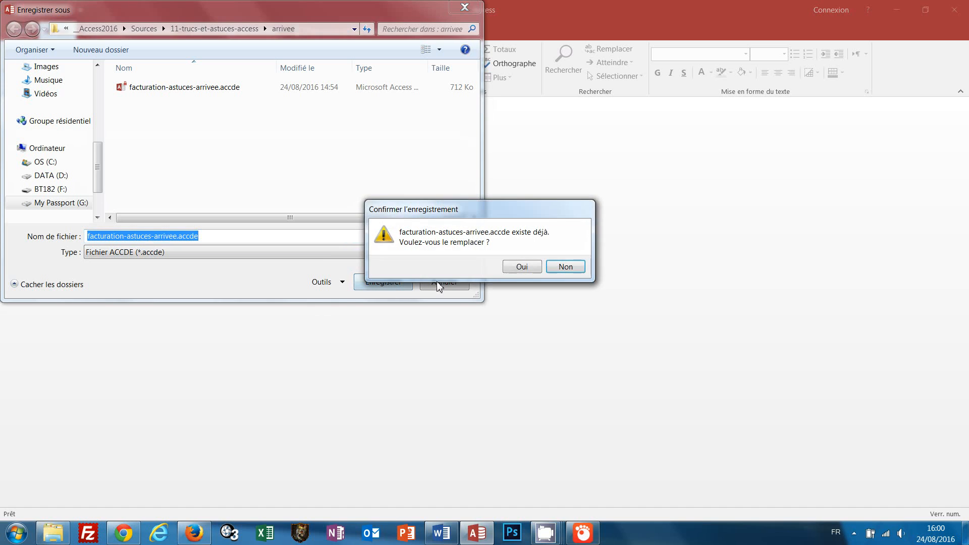
left_click(520, 269)
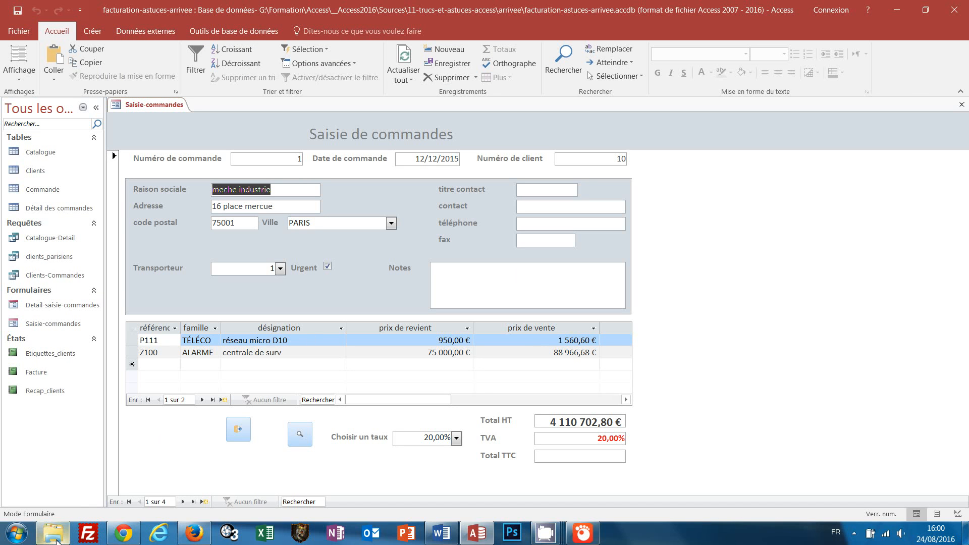
Step: Close the startup form and examine the commands available for the Clients table in the ACCDB database
left_click(963, 108)
left_click(52, 156)
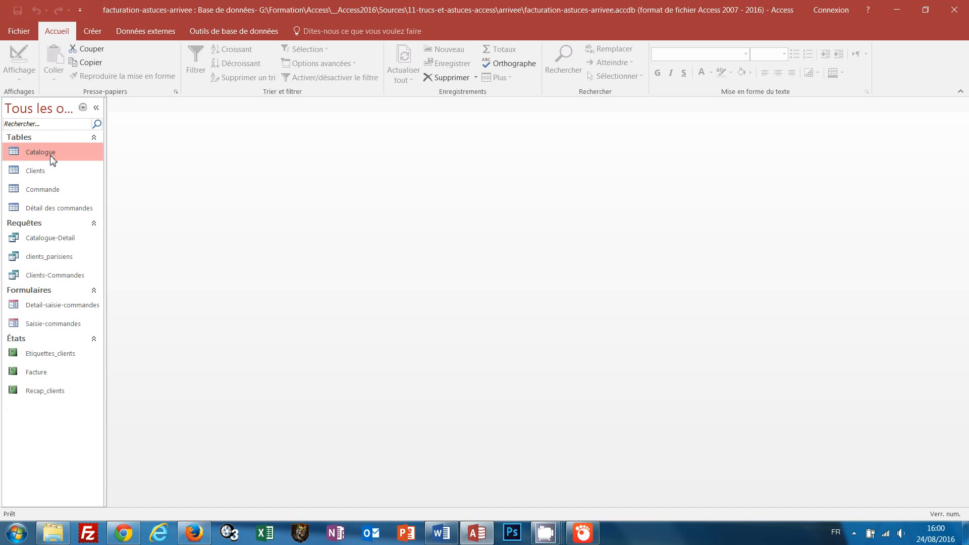
right_click(45, 168)
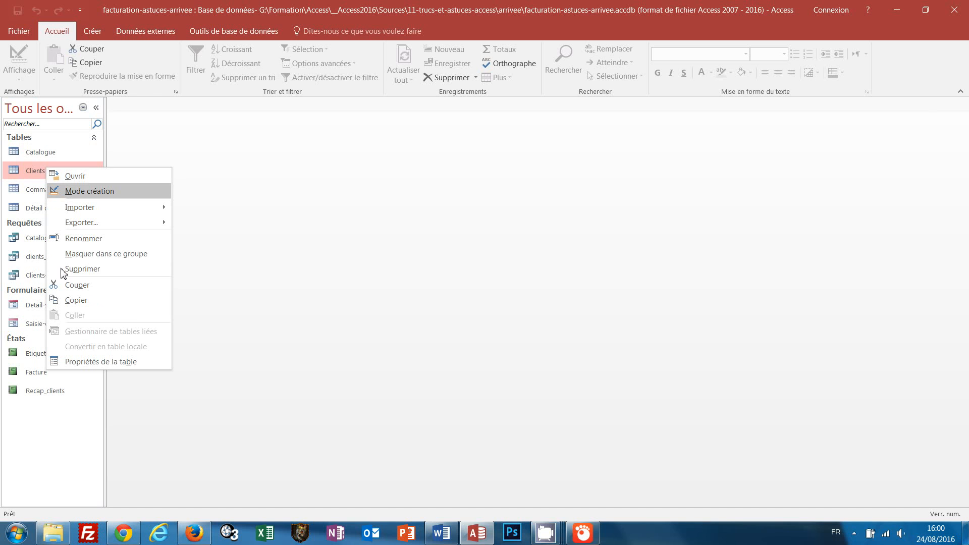
Step: Switch to Windows Explorer and open facturation-astuces-arrivee.accde with Access 2016, accepting the security notice
left_click(53, 532)
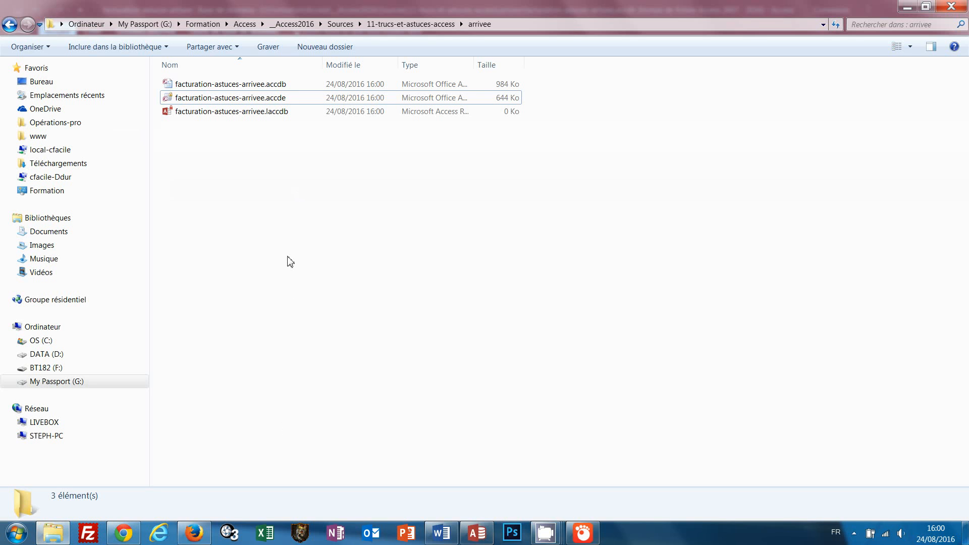
left_click(272, 101)
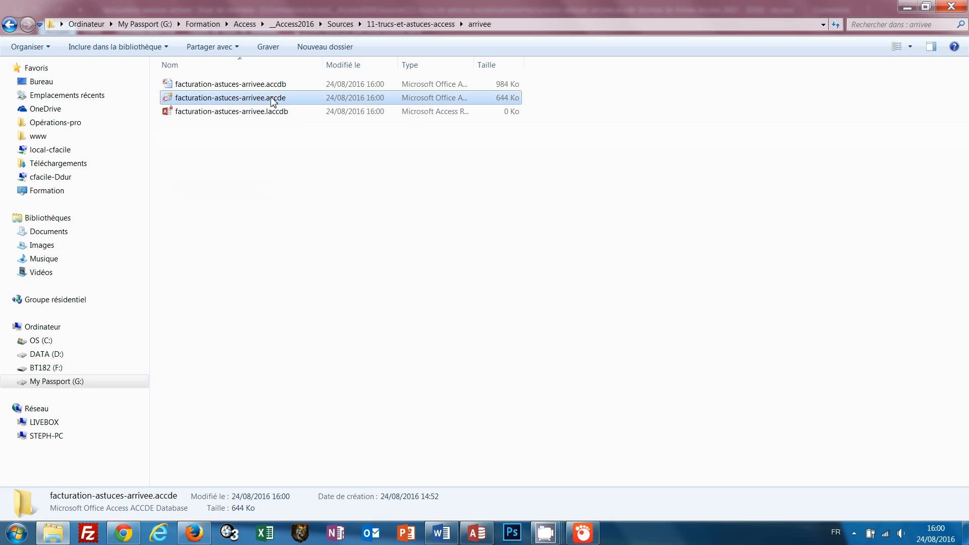
right_click(272, 101)
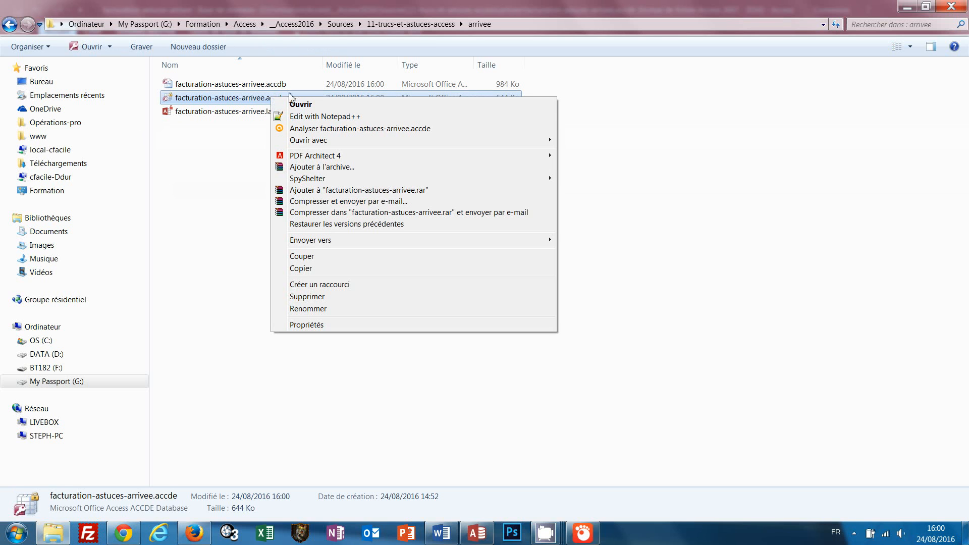
mouse_move(332, 144)
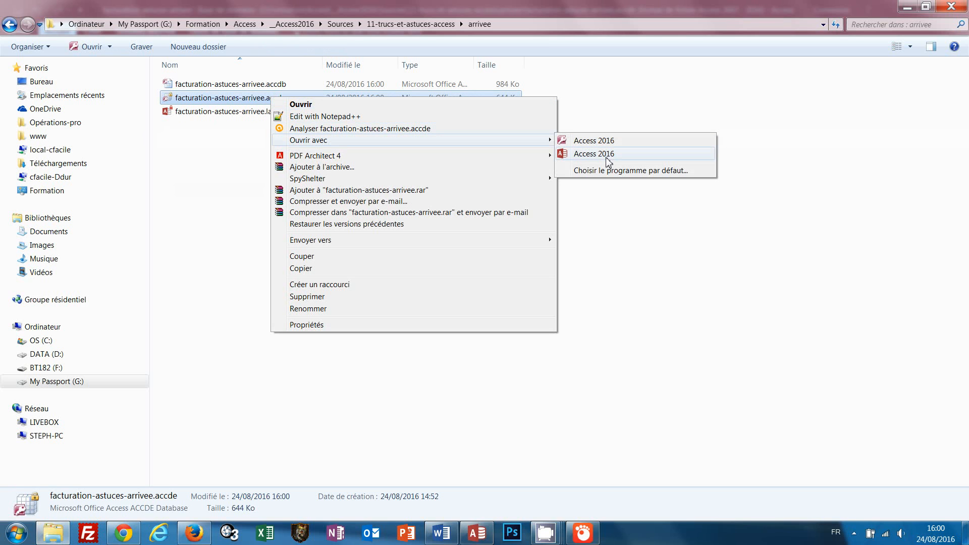
left_click(608, 154)
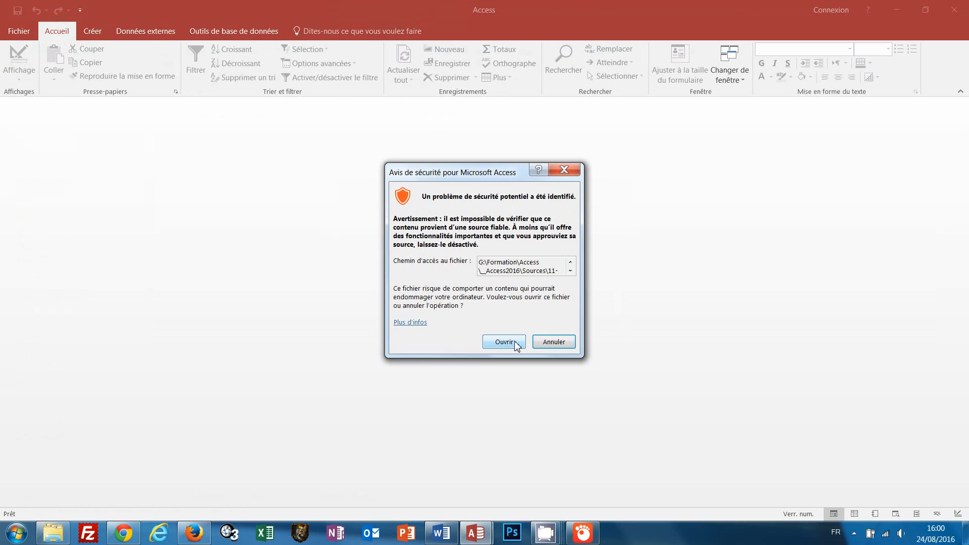
left_click(515, 346)
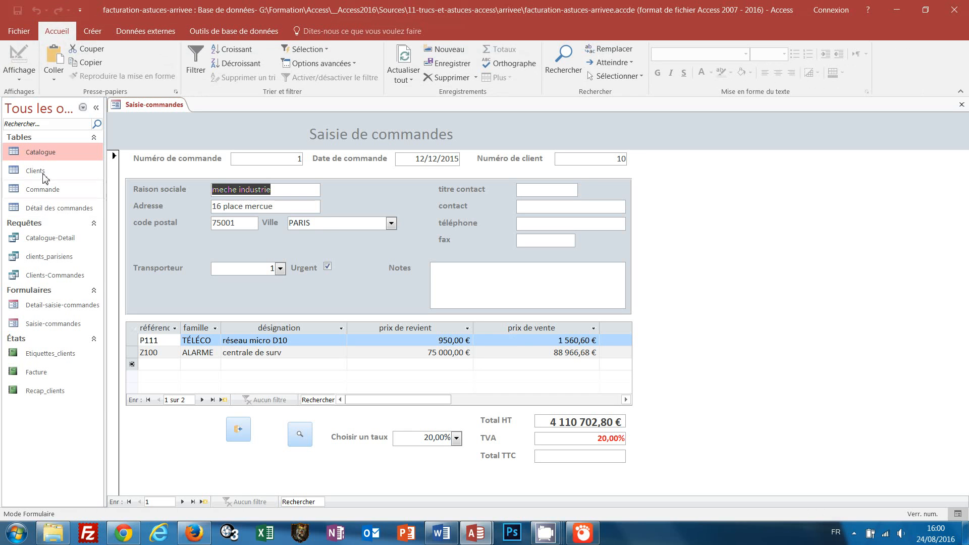
Step: Examine the commands available for the Clients table in the ACCDE database
left_click(39, 175)
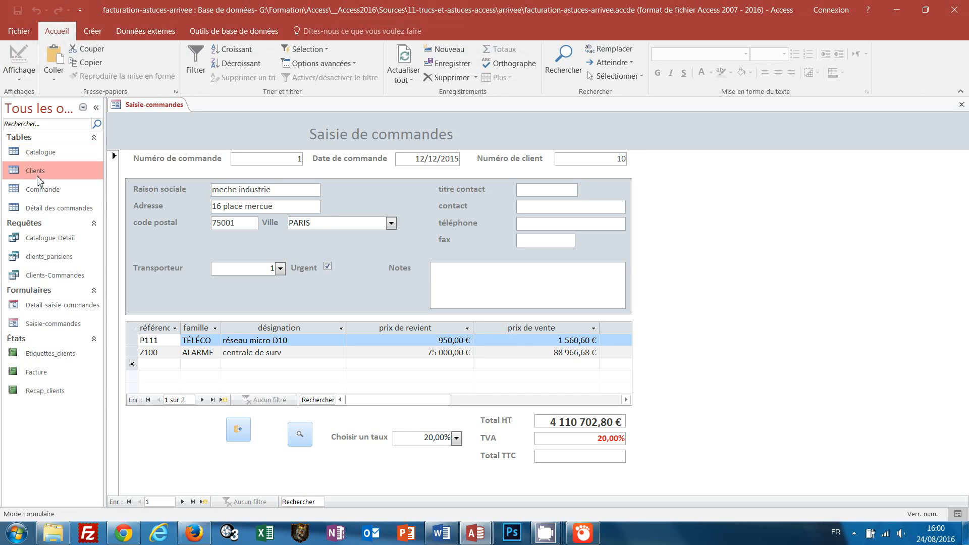
right_click(38, 177)
left_click(43, 185)
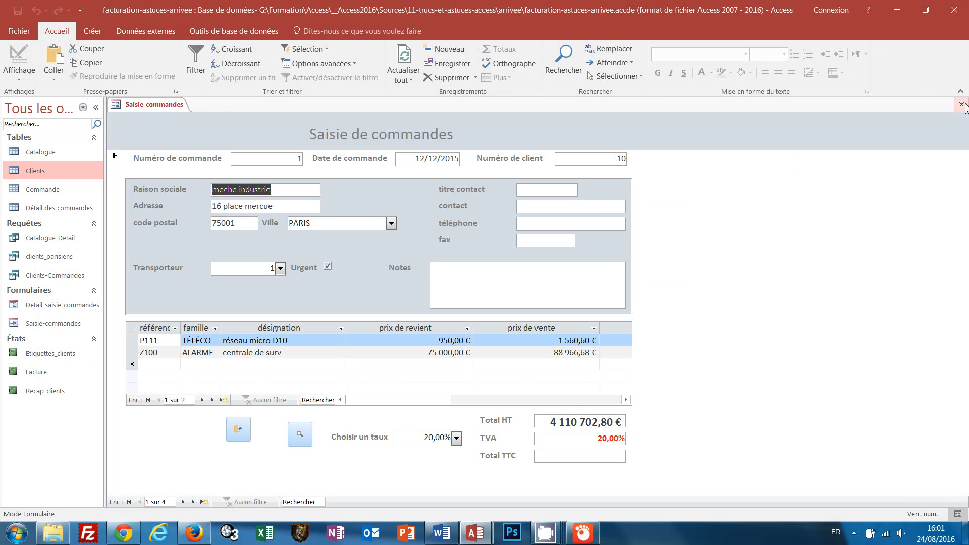
Step: Close the Saisie-commandes form and compact and repair the ACCDE database
left_click(961, 105)
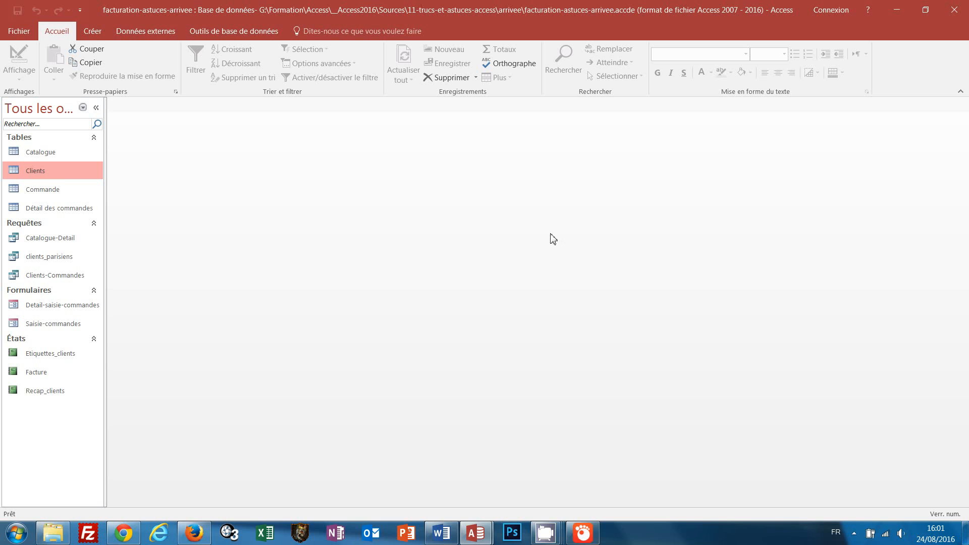
left_click(241, 41)
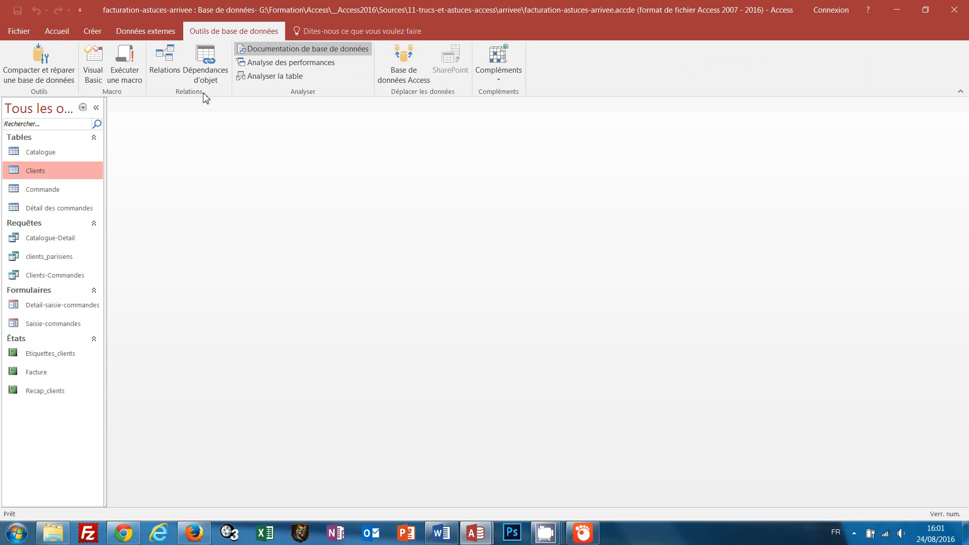
left_click(55, 69)
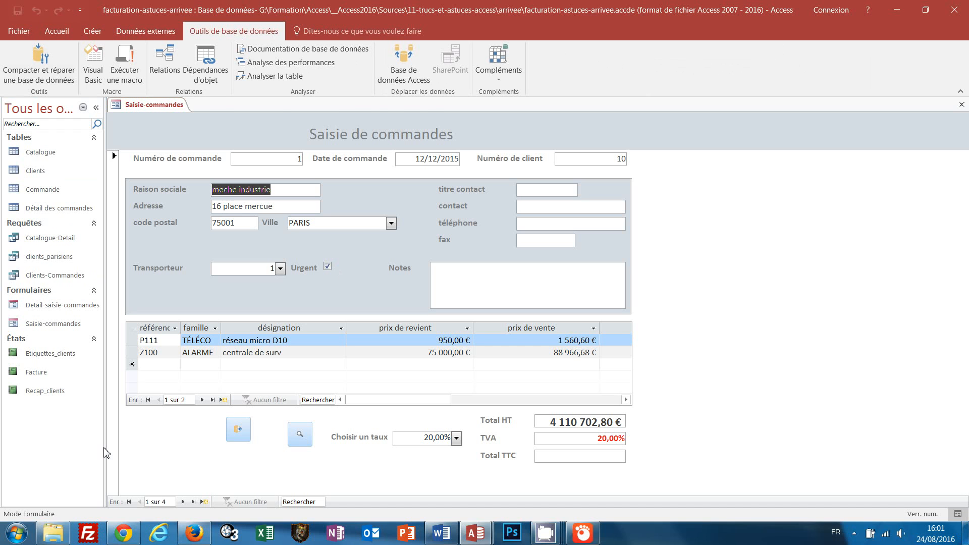
Step: Check the size of the compacted ACCDE file in Windows Explorer and return to its Access window
left_click(53, 532)
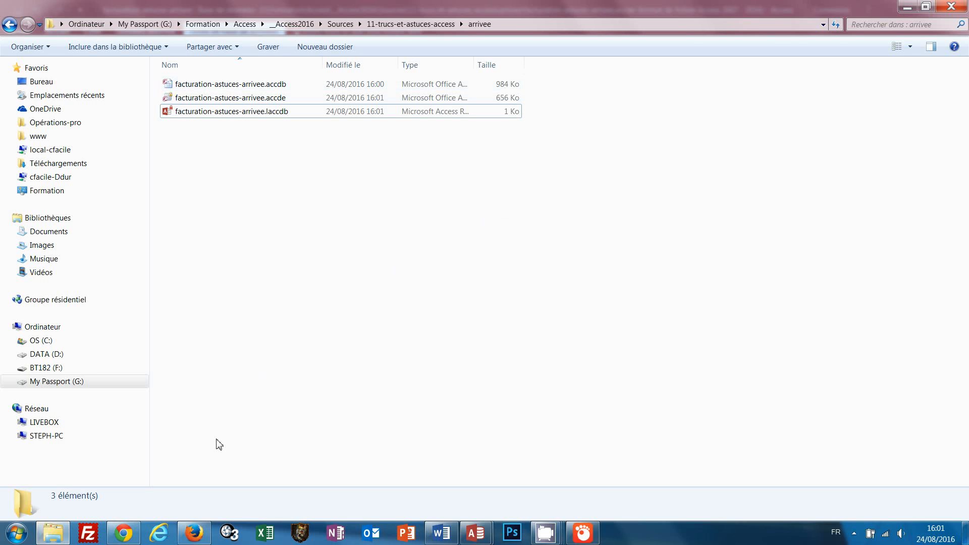
mouse_move(470, 528)
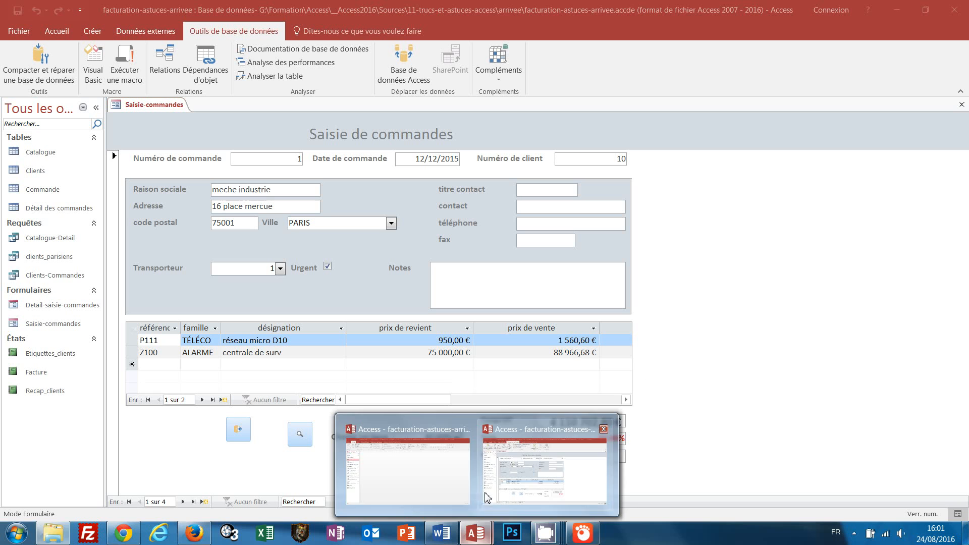
left_click(483, 497)
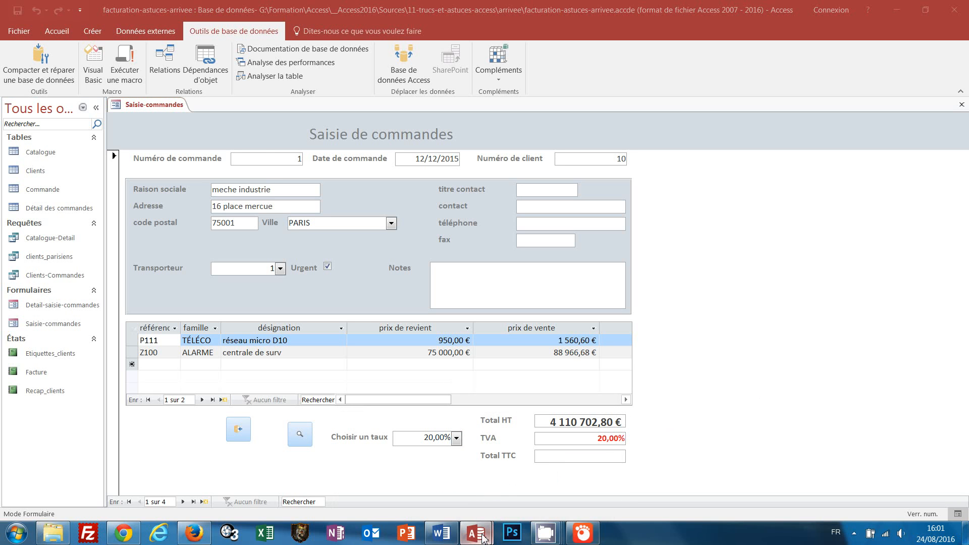
Step: Switch to the Access window of facturation-astuces-arrivee.accdb and close the ACCDE database's window
mouse_move(477, 533)
left_click(426, 487)
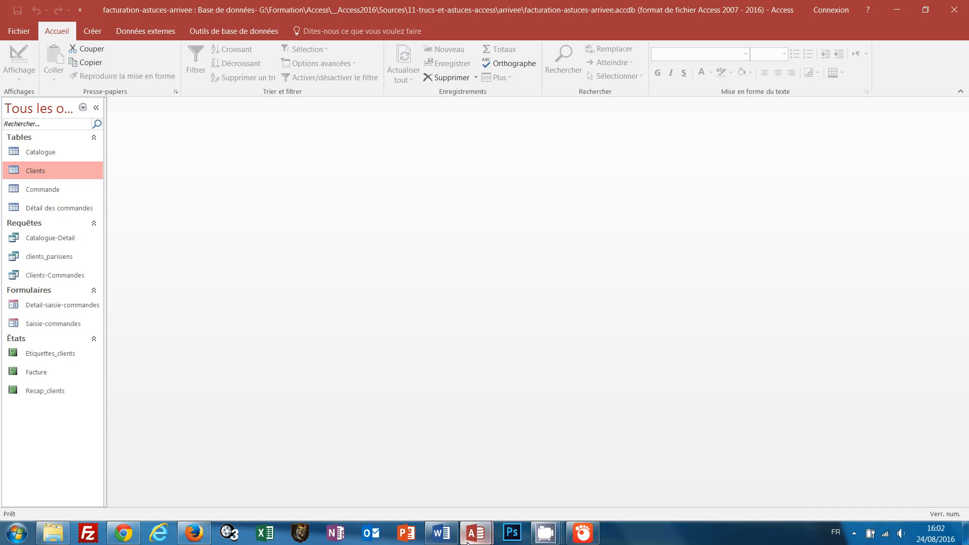
mouse_move(467, 540)
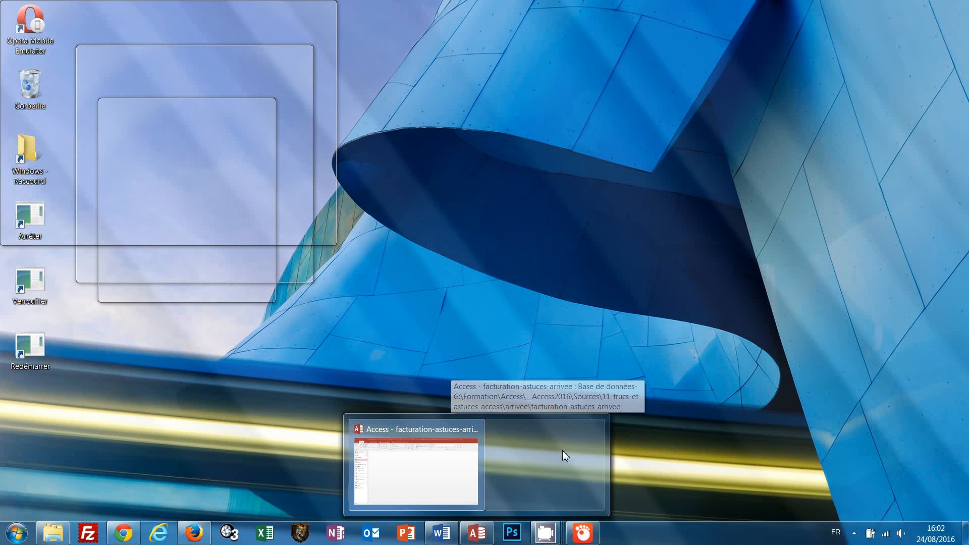
left_click(513, 472)
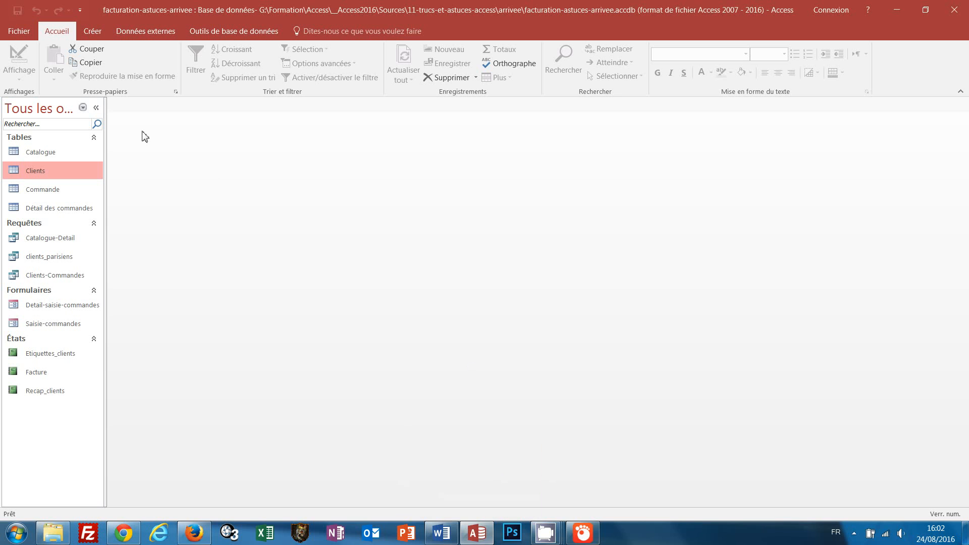
Step: Close the database and reopen facturation-astuces-arrivee.accdb in exclusive mode from the arrivee folder
left_click(24, 34)
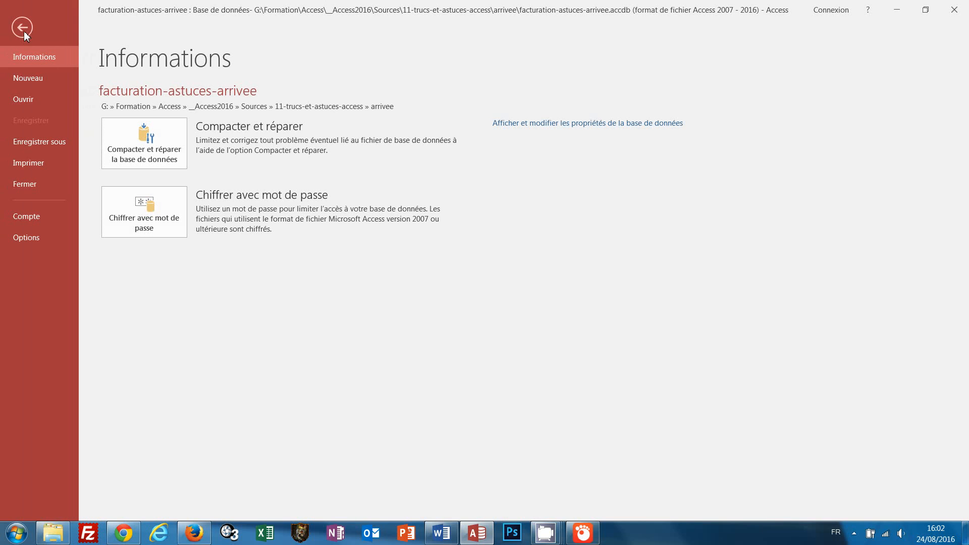
left_click(33, 183)
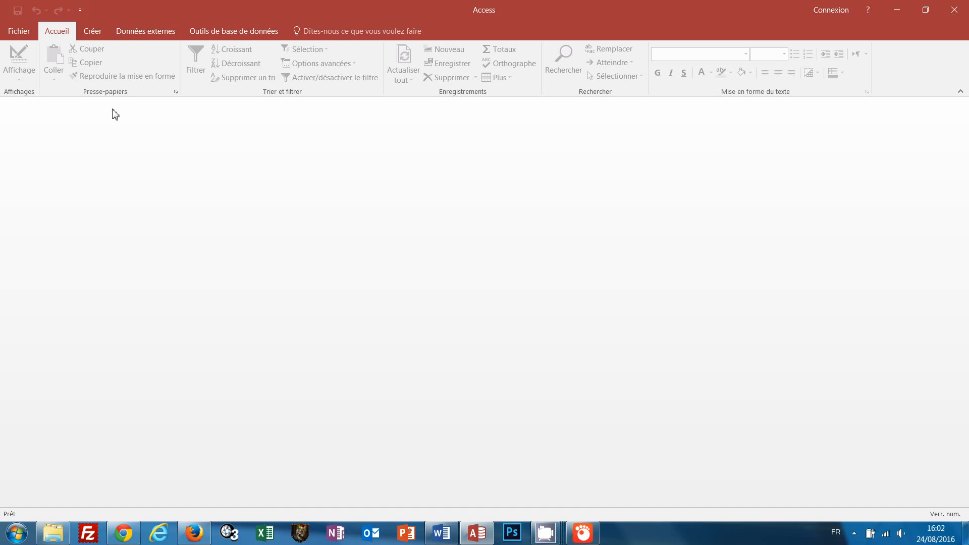
left_click(19, 33)
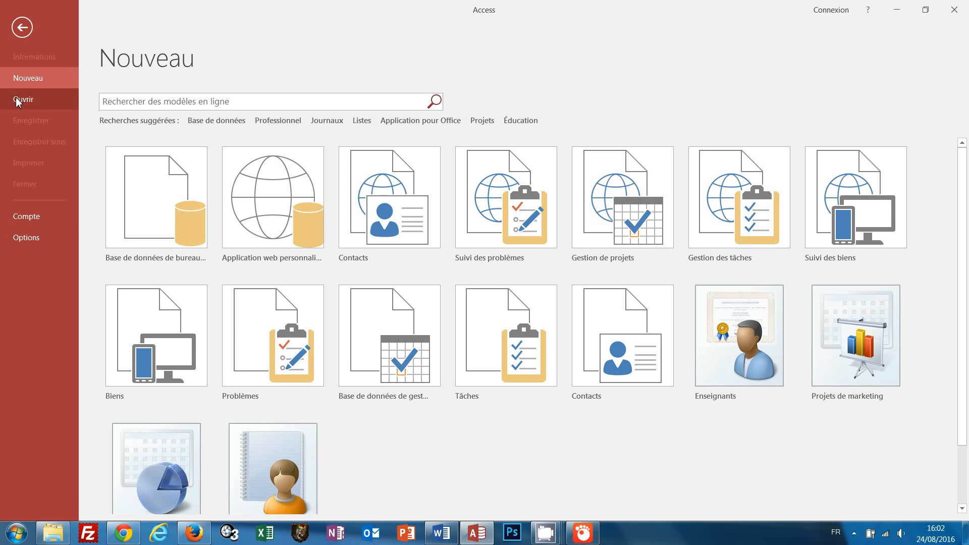
left_click(16, 99)
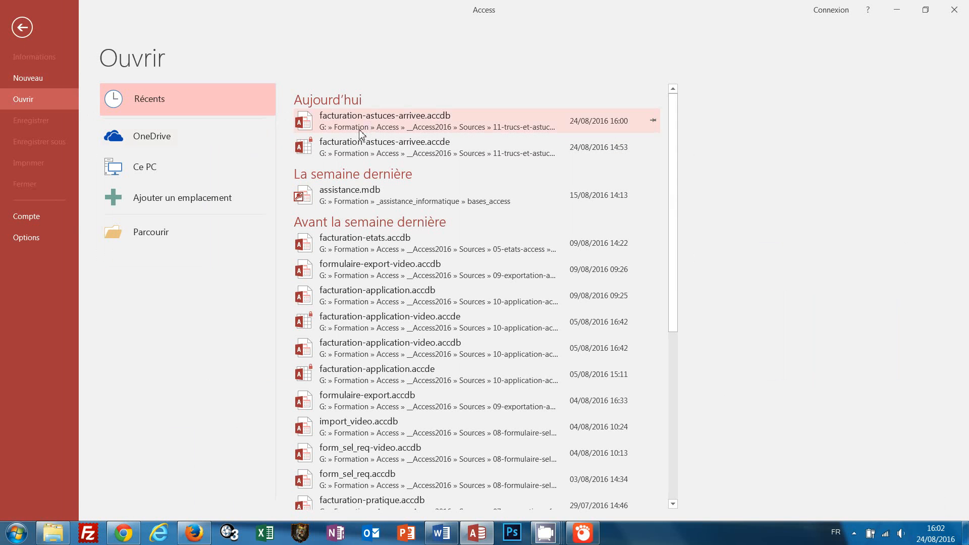
left_click(159, 241)
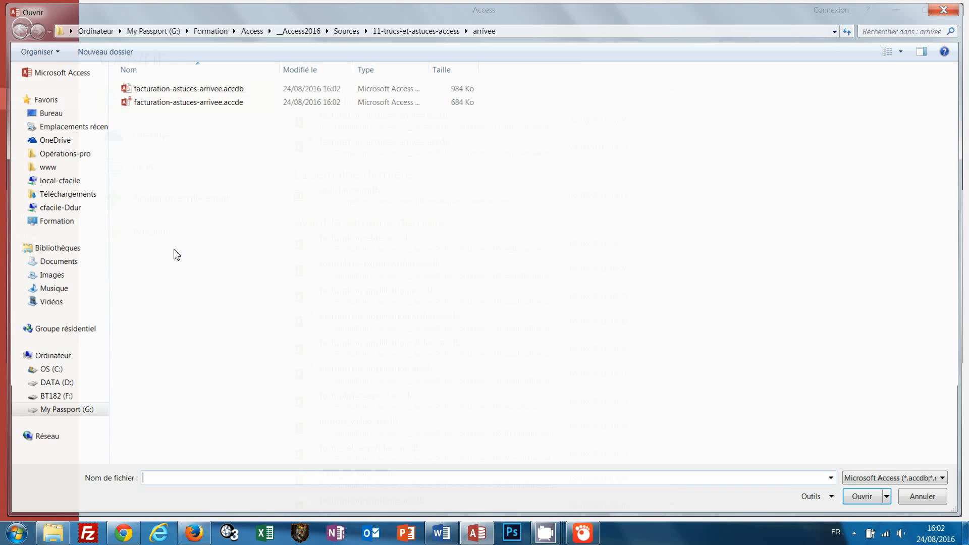
left_click(228, 88)
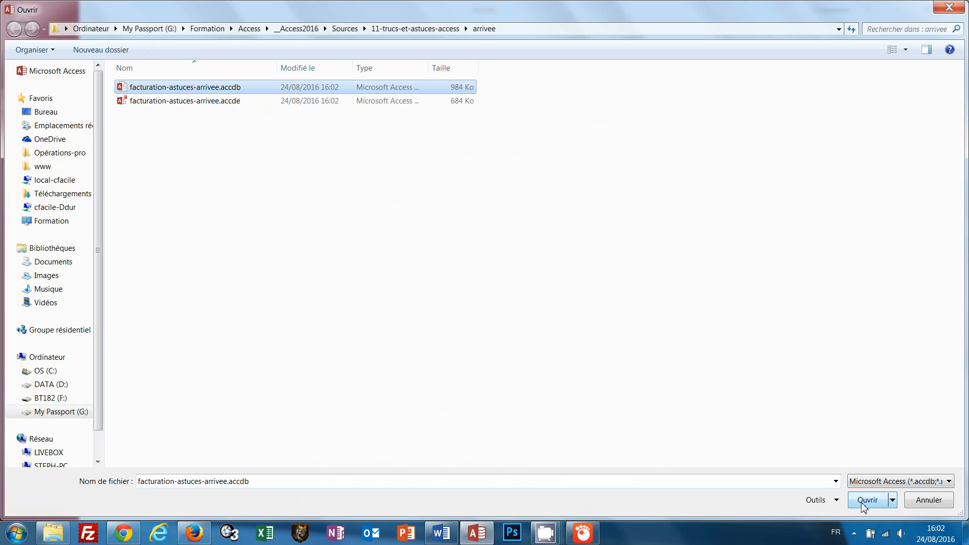
left_click(893, 500)
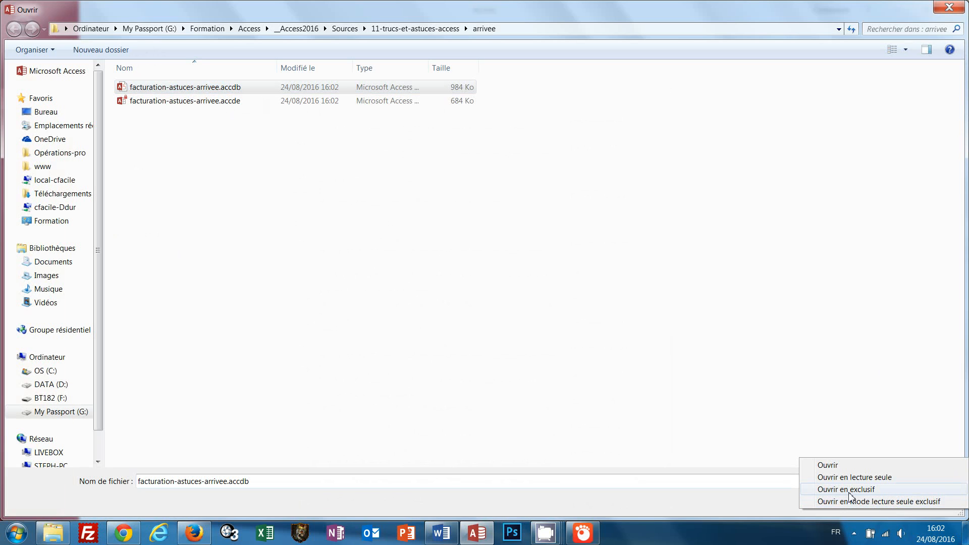
left_click(847, 491)
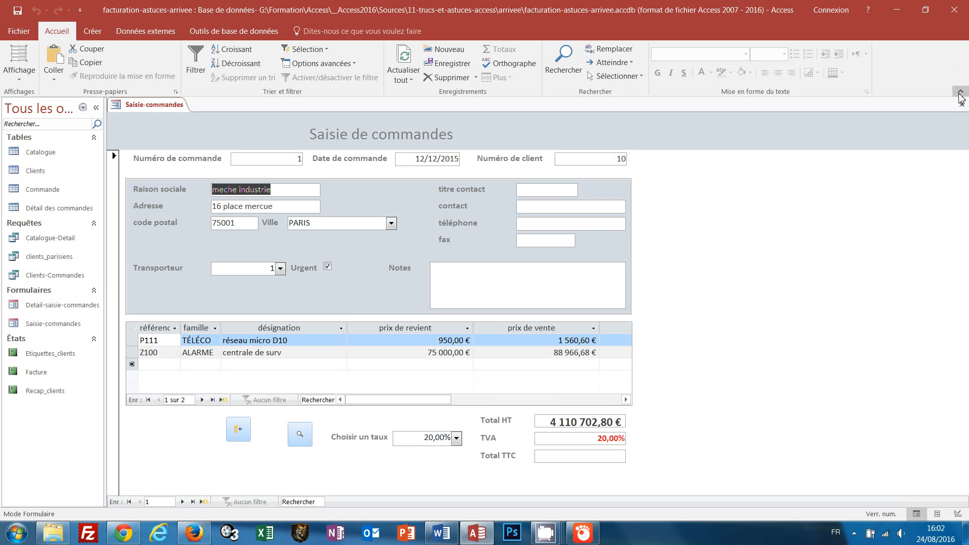
Step: Close the startup form and encrypt the database, entering and confirming the database password
left_click(962, 107)
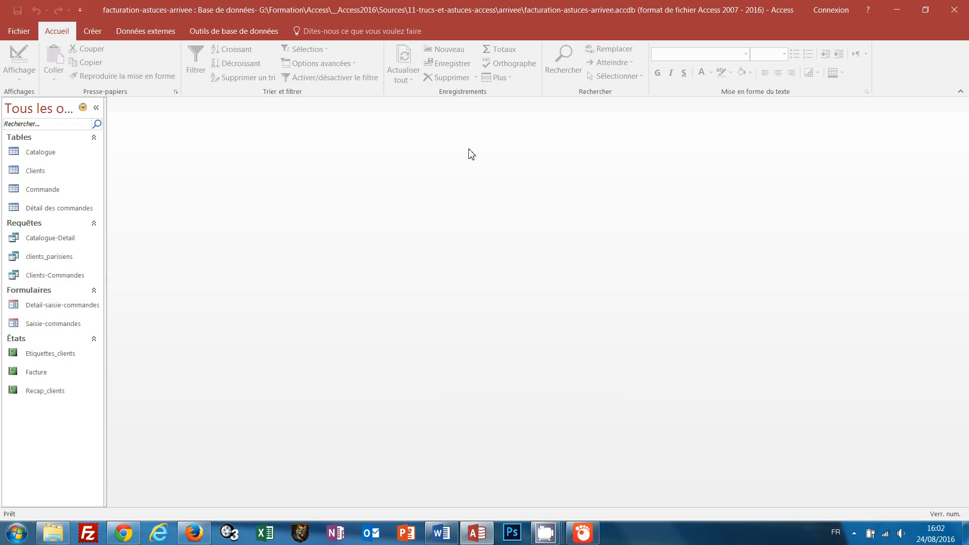
left_click(18, 34)
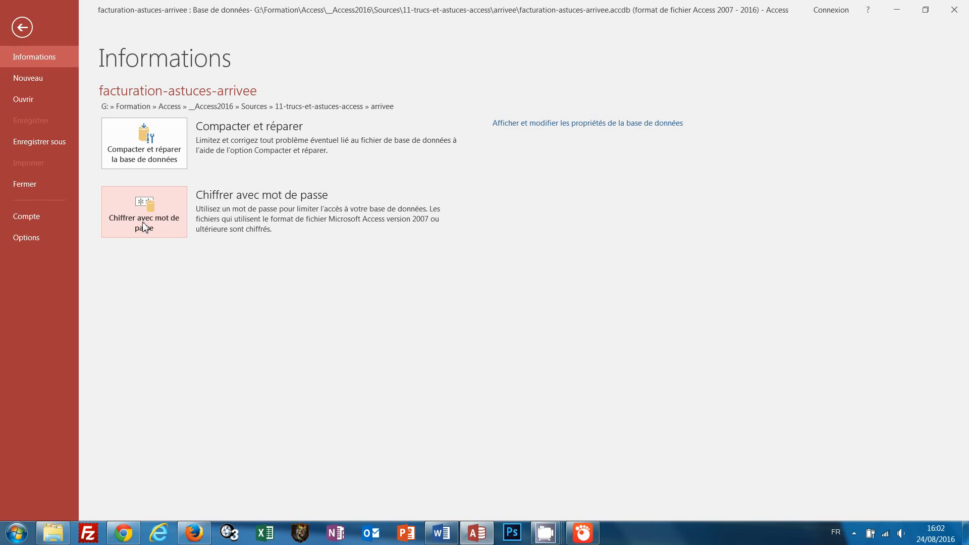
left_click(145, 226)
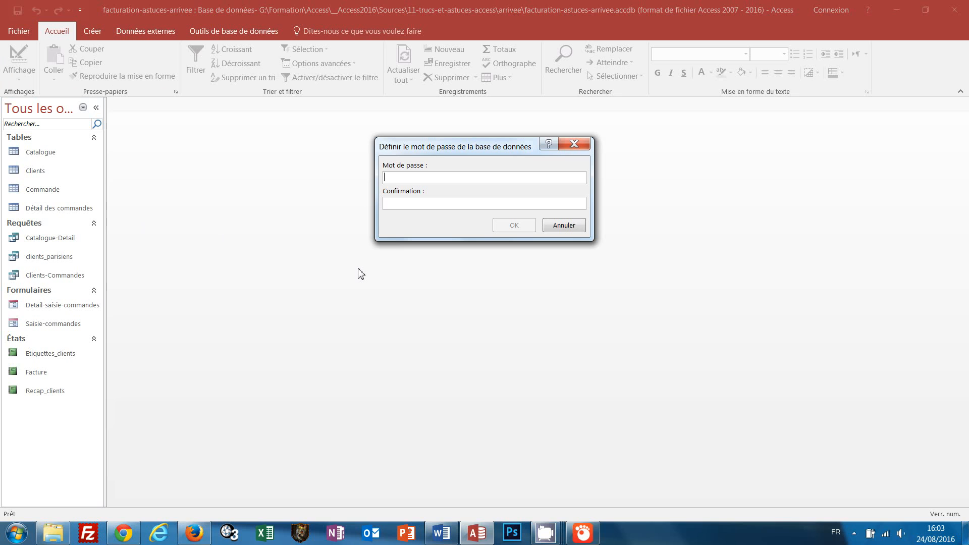
type("******")
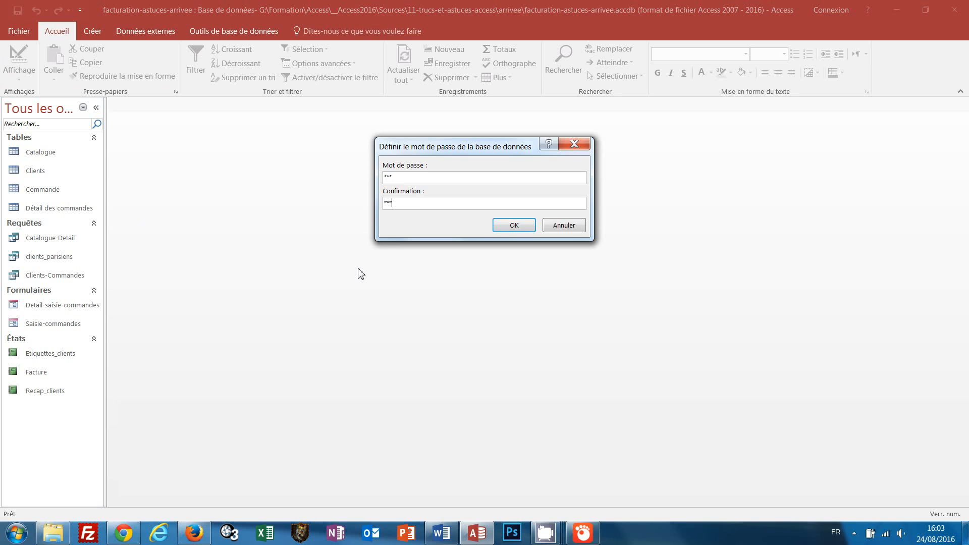
left_click(506, 233)
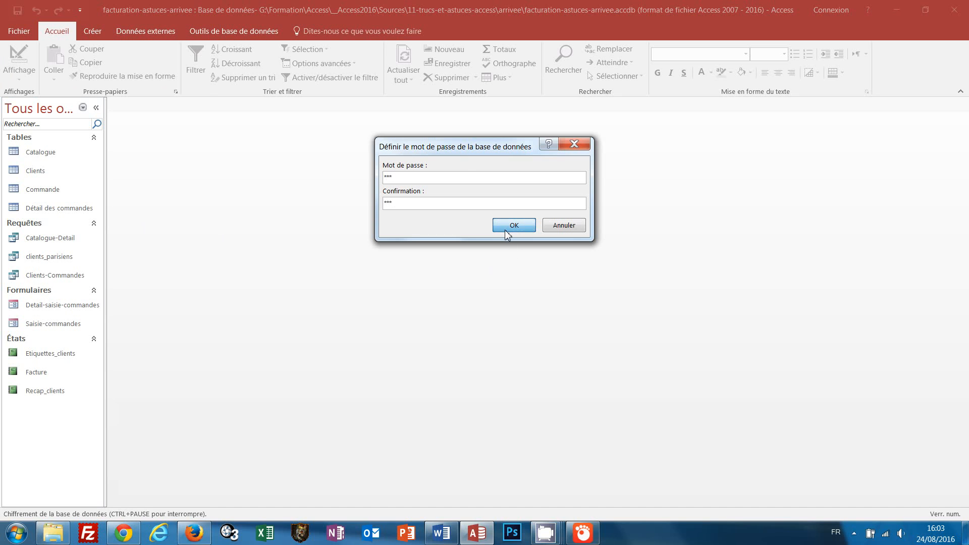
left_click(494, 302)
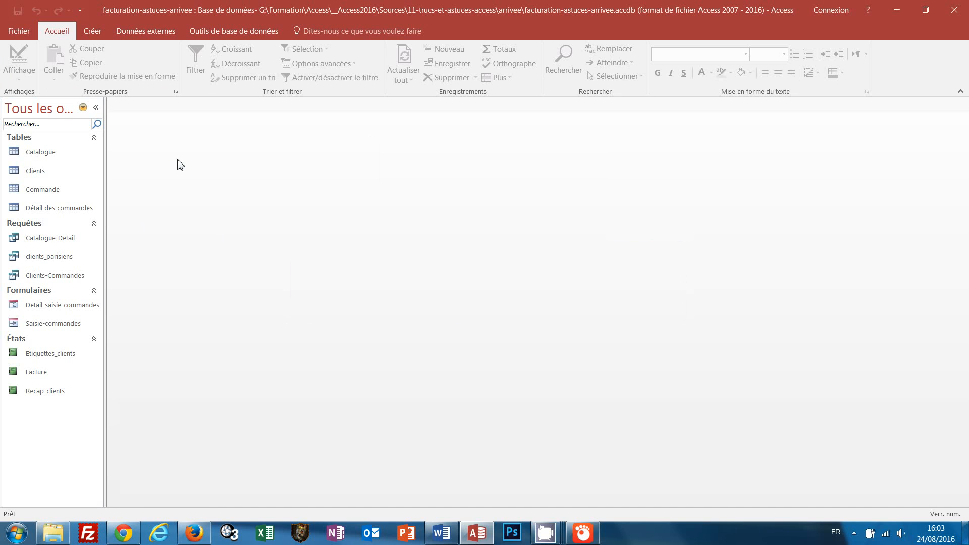
Step: Close the encrypted database and reopen facturation-astuces-arrivee.accdb from the recent files
left_click(19, 32)
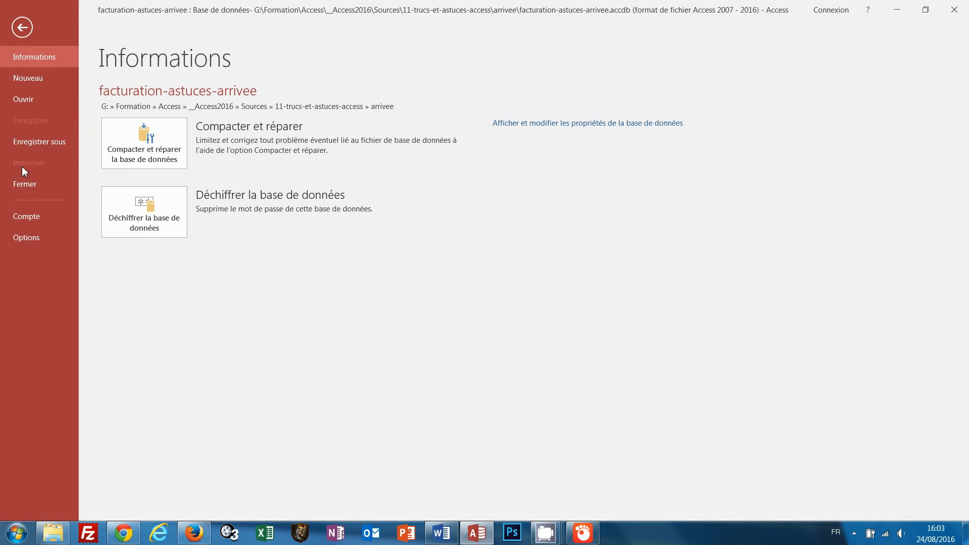
left_click(21, 184)
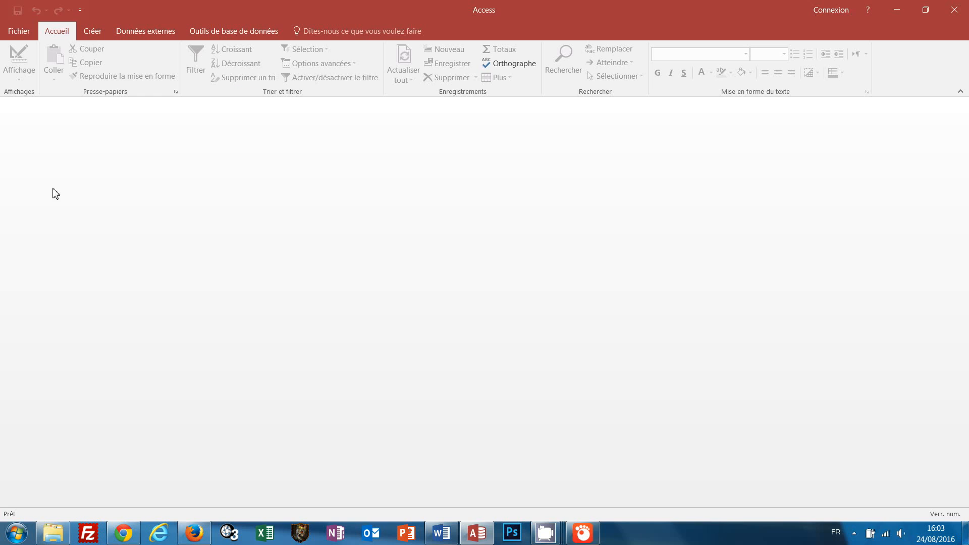
left_click(26, 32)
left_click(30, 99)
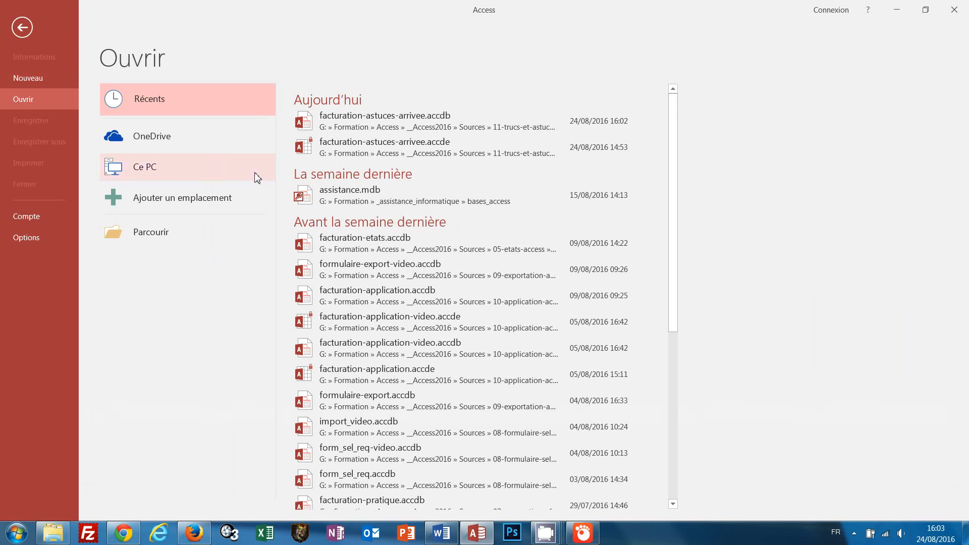
left_click(408, 117)
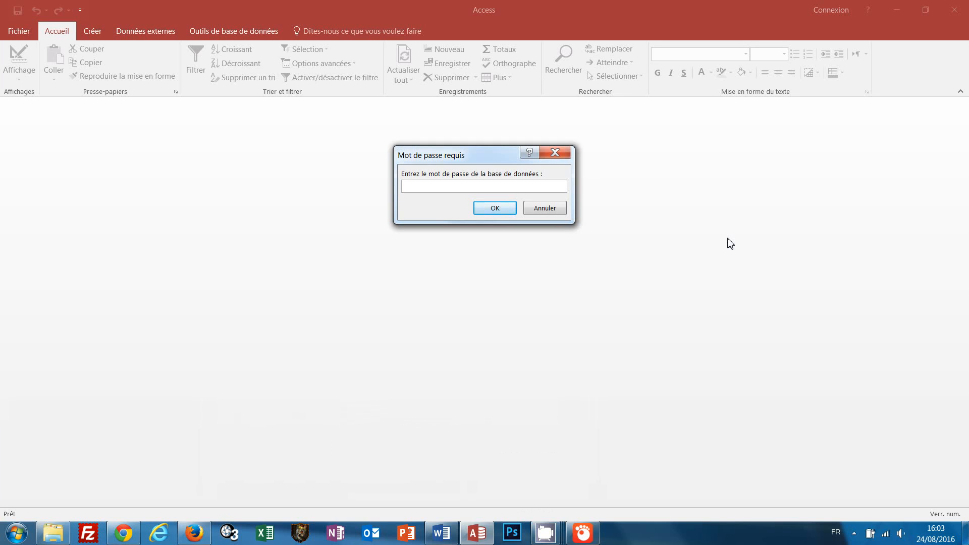
Step: Try to open the database with an empty password, and unlock it by entering the database password
left_click(513, 212)
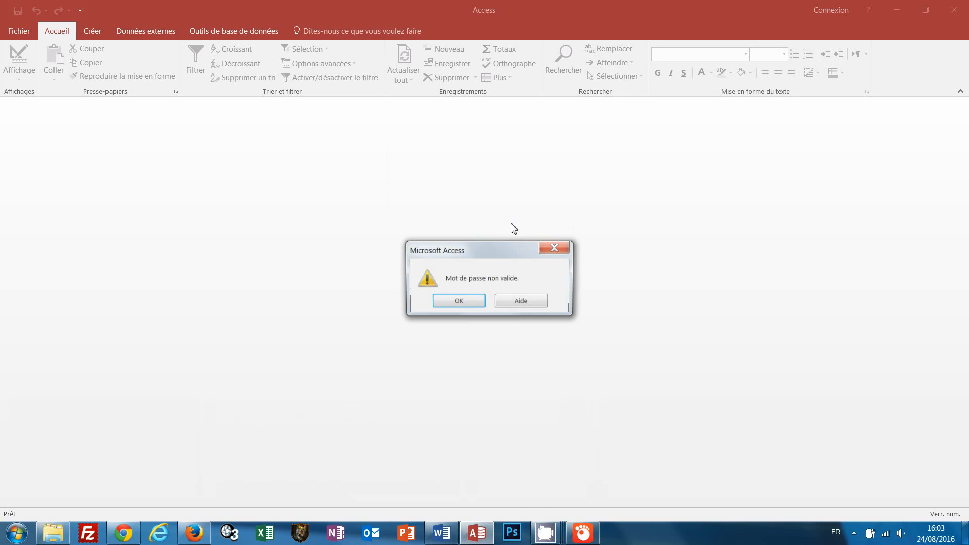
left_click(482, 301)
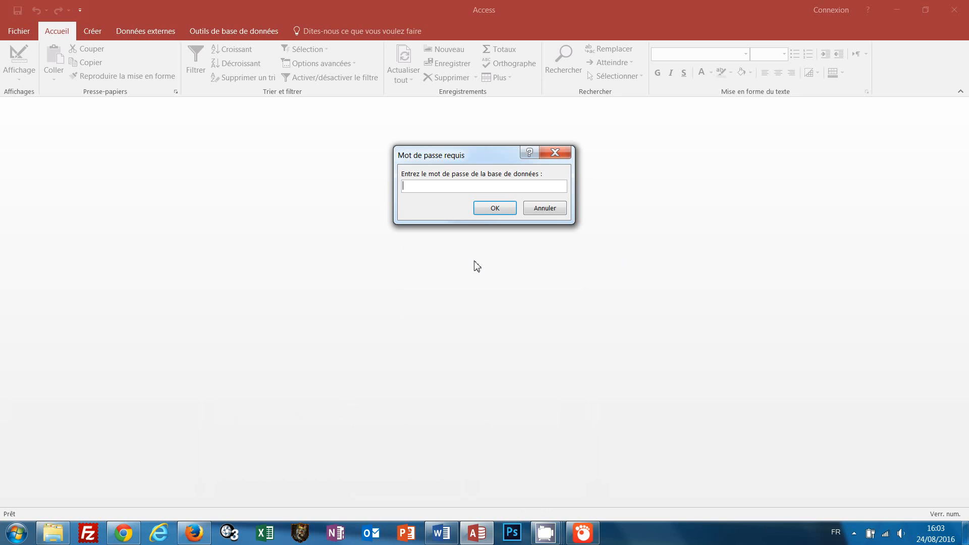
type("***")
left_click(507, 208)
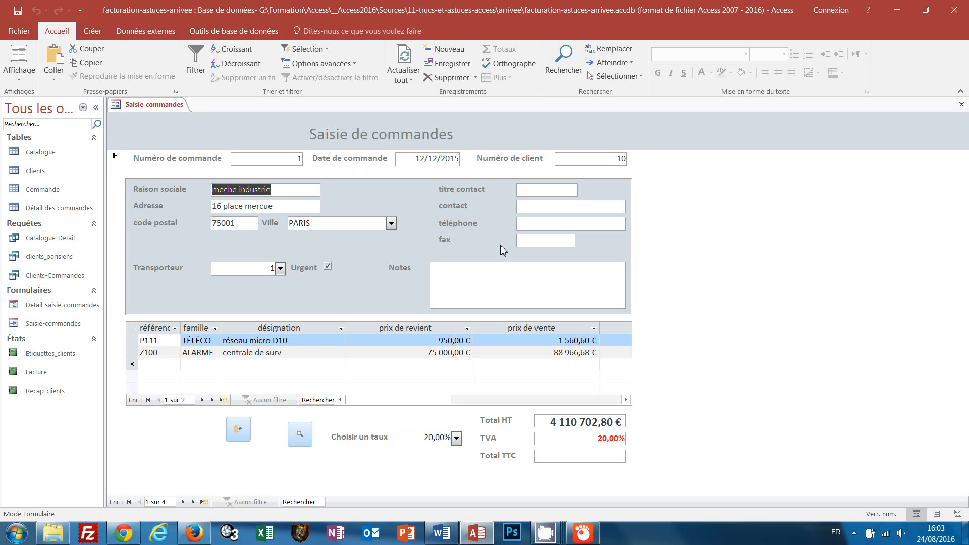
Step: Close the Saisie-commandes form and open the Clients table in datasheet view
left_click(961, 104)
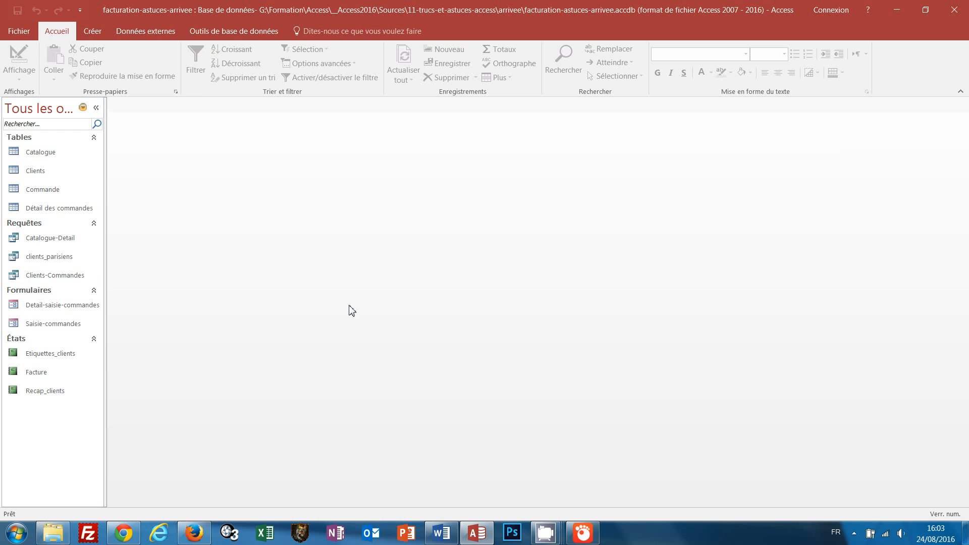
left_click(33, 176)
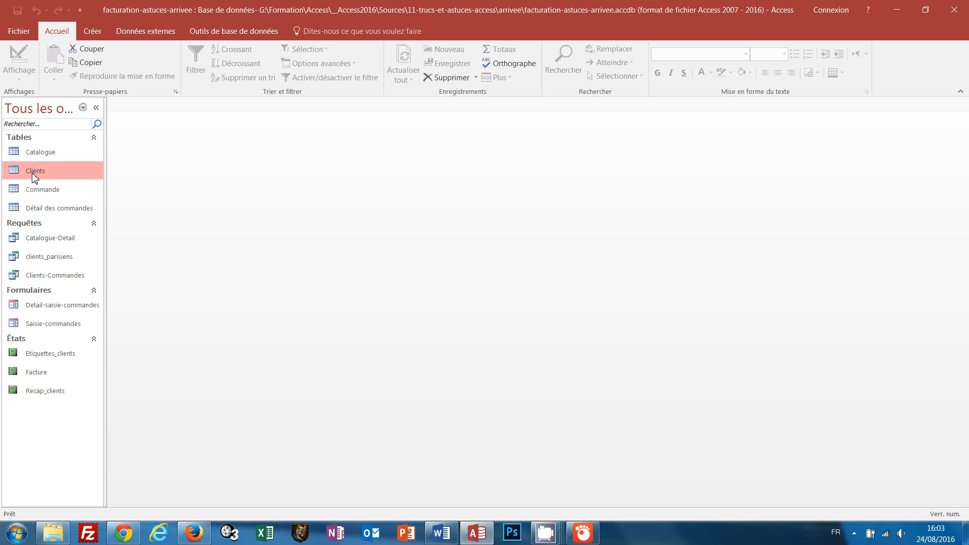
double_click(33, 174)
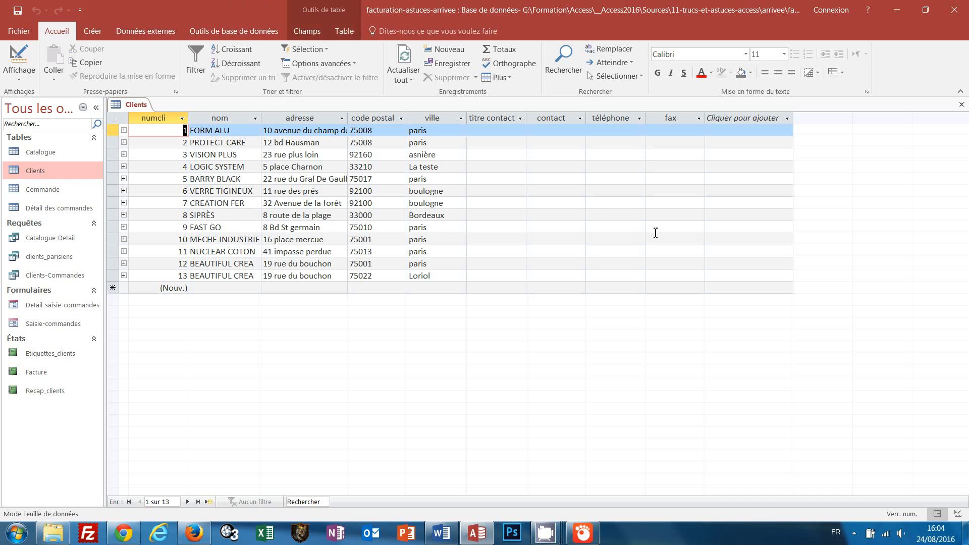
Step: Change the fax field's data type to Objet OLE in the Clients table design and return to datasheet view
left_click(22, 79)
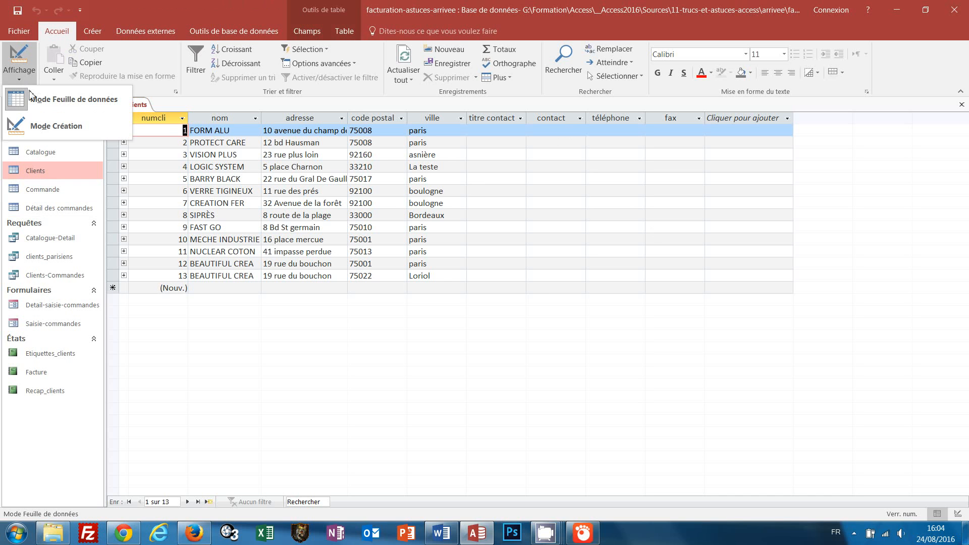
left_click(51, 135)
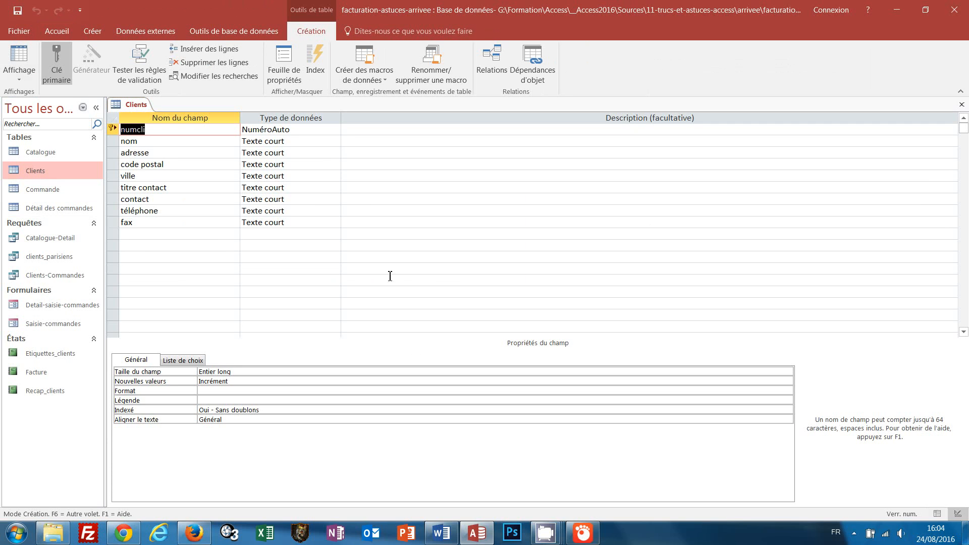
left_click(299, 226)
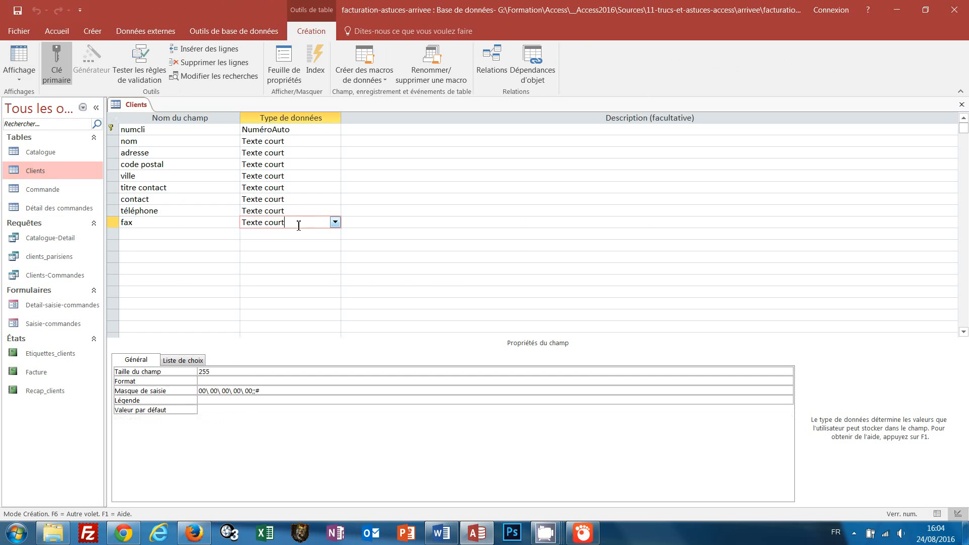
left_click(335, 223)
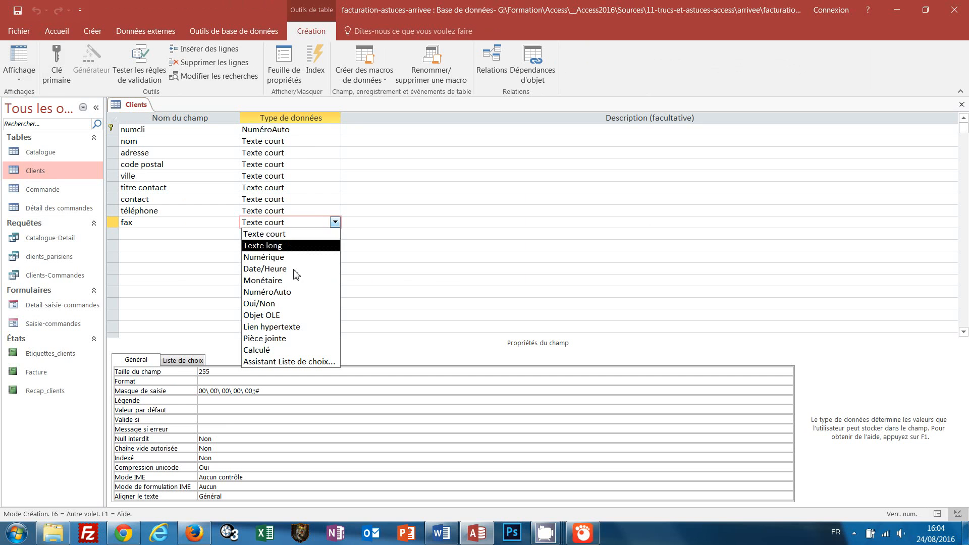
left_click(277, 316)
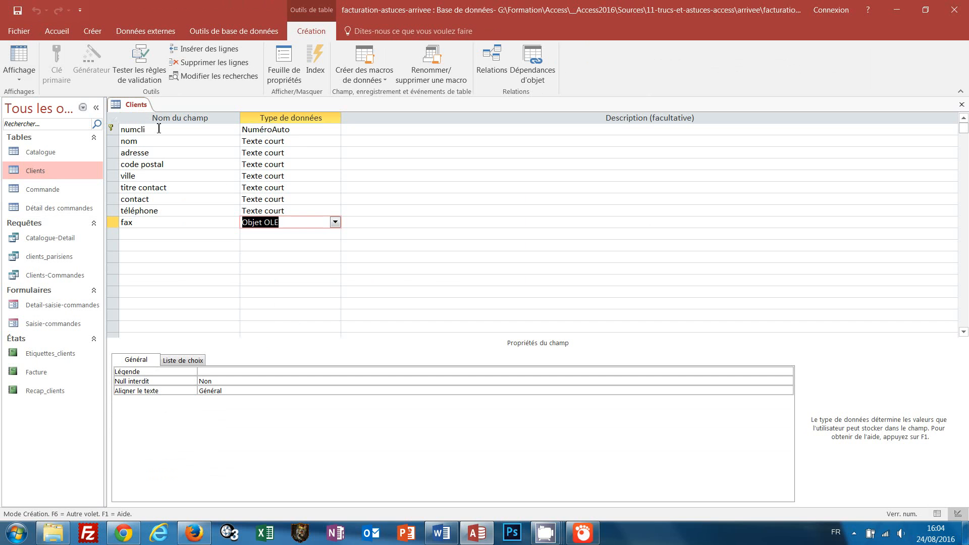
left_click(29, 60)
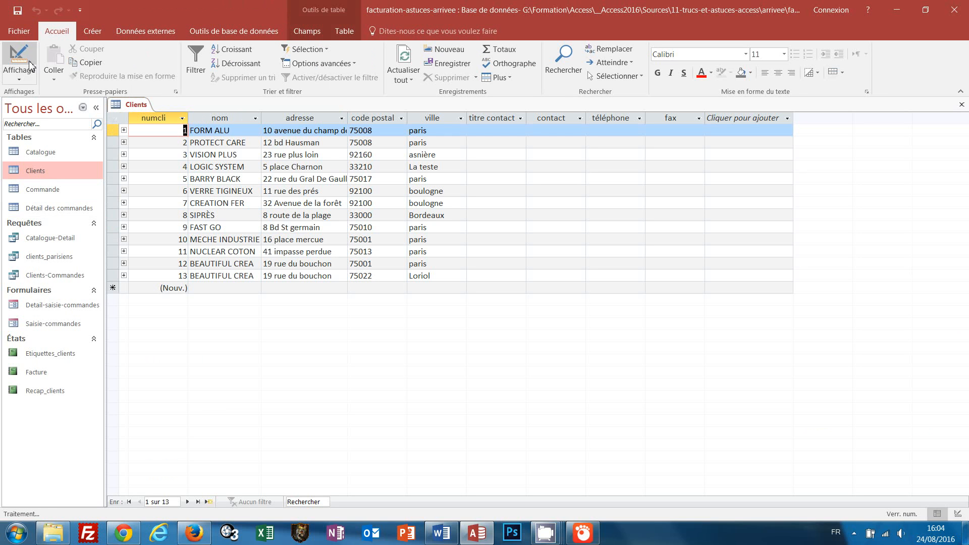
Step: Try to insert an object from a file into the fax field of the VISION PLUS record, and cancel the insertion
left_click(489, 152)
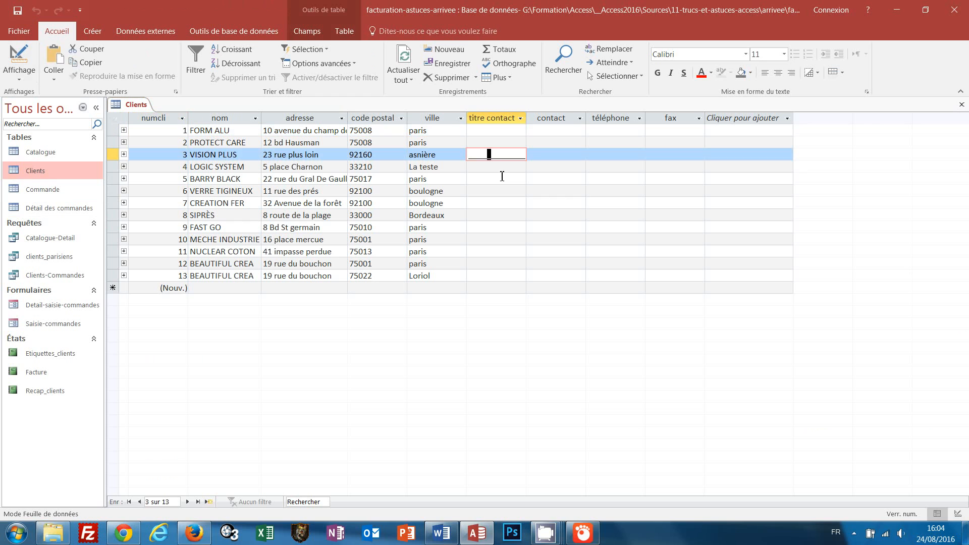
key("Tab")
key("Tab")
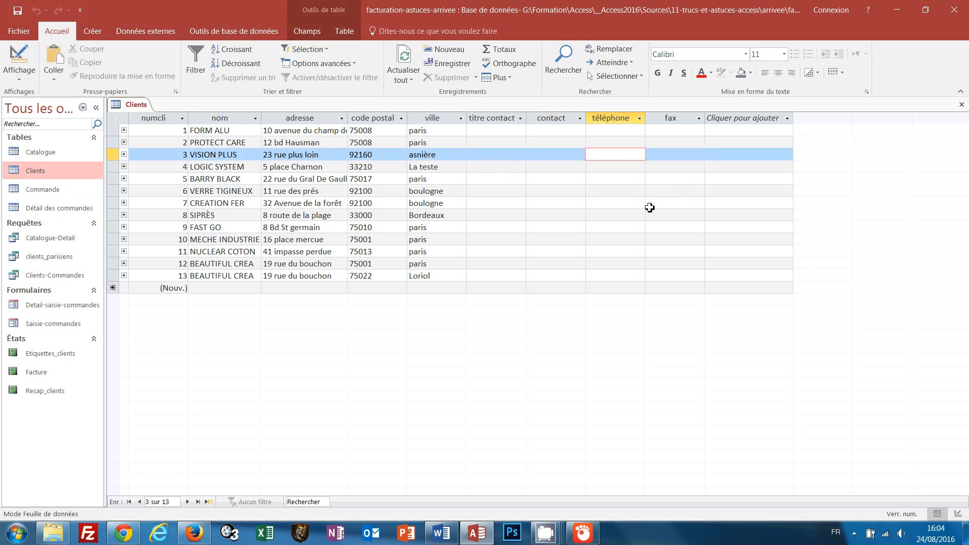
key("Tab")
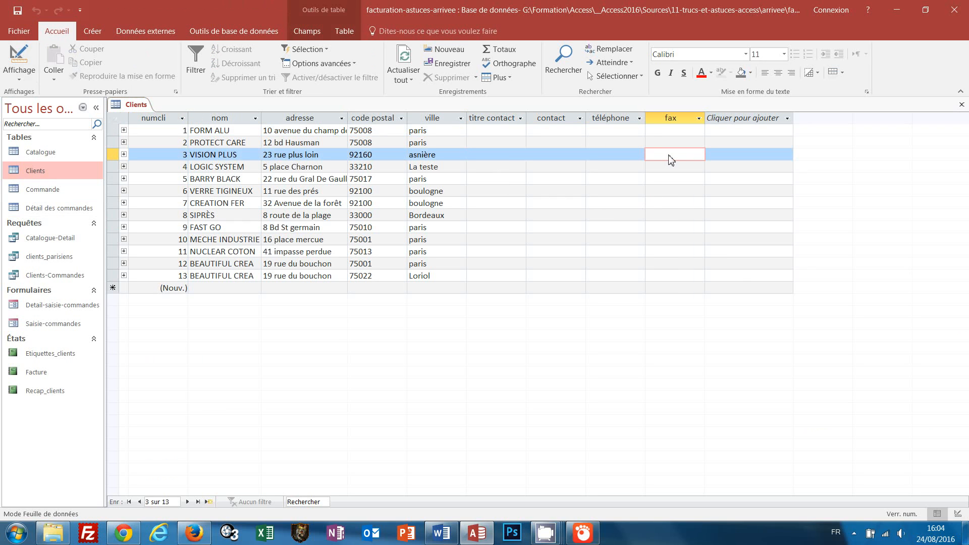
right_click(670, 158)
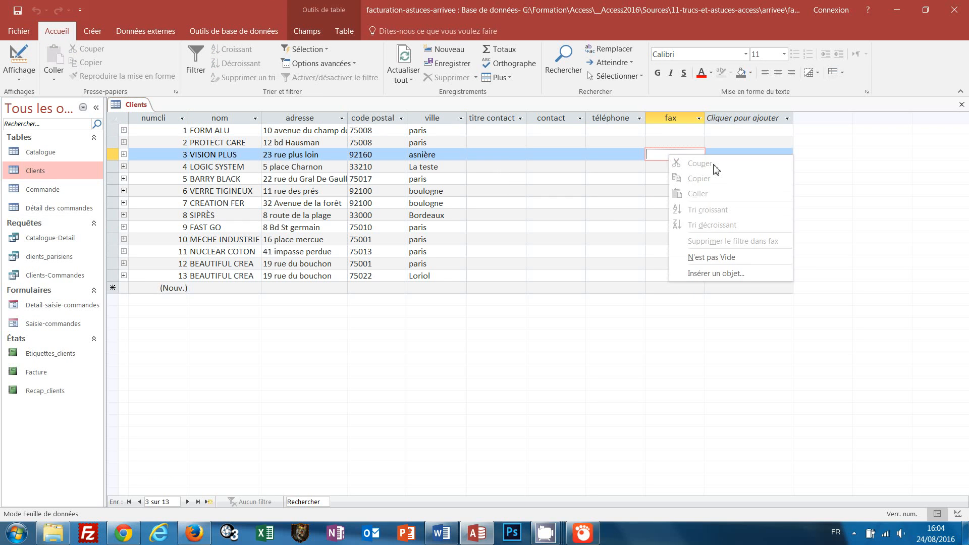
left_click(721, 275)
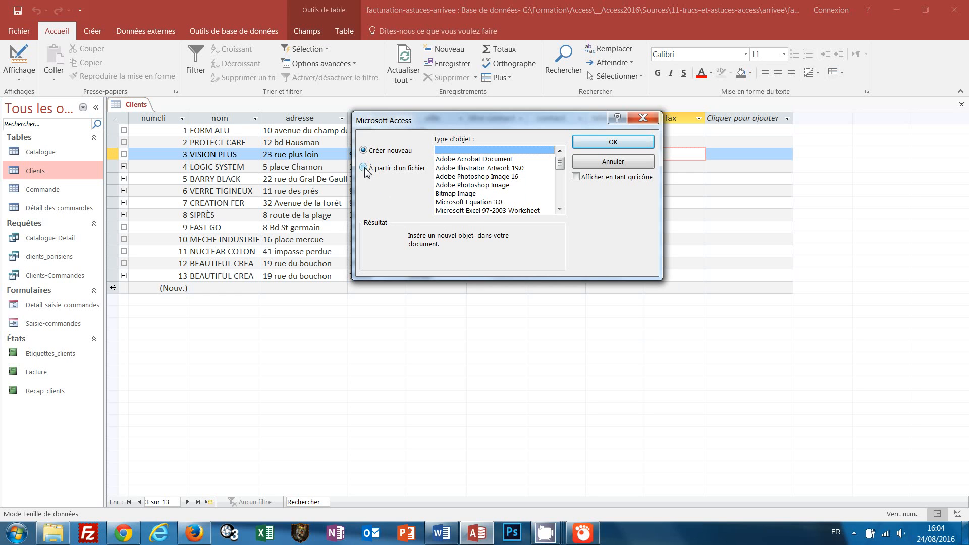
left_click(364, 168)
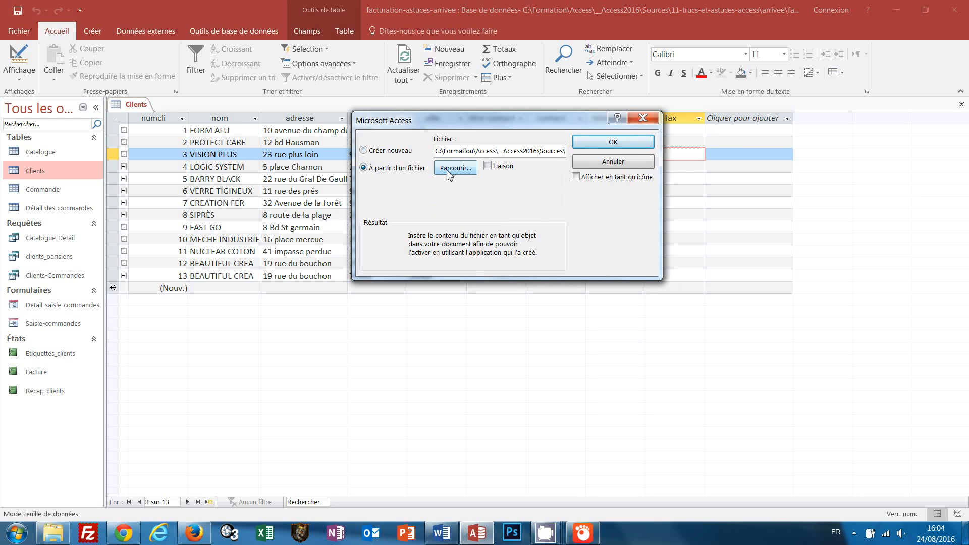
left_click(645, 167)
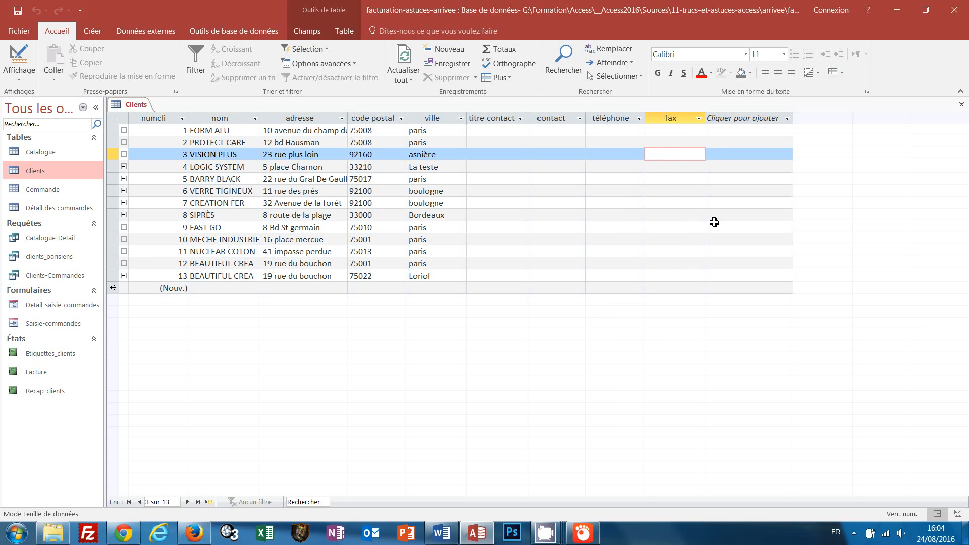